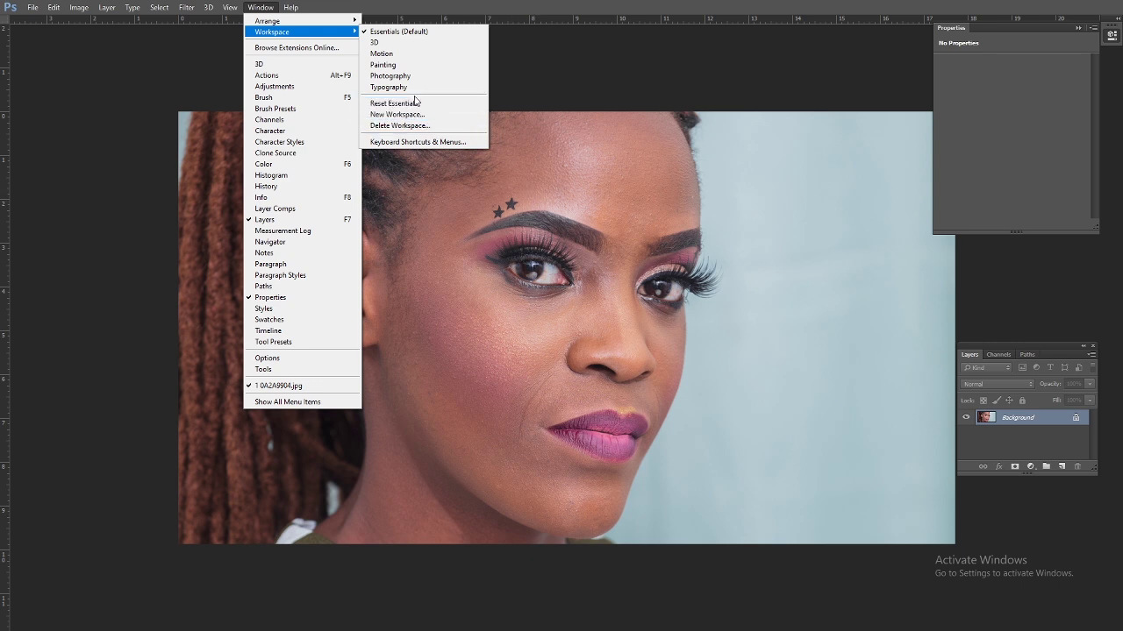
Cycle through the screen modes until the full-screen view with menu bar is back.
click(450, 358)
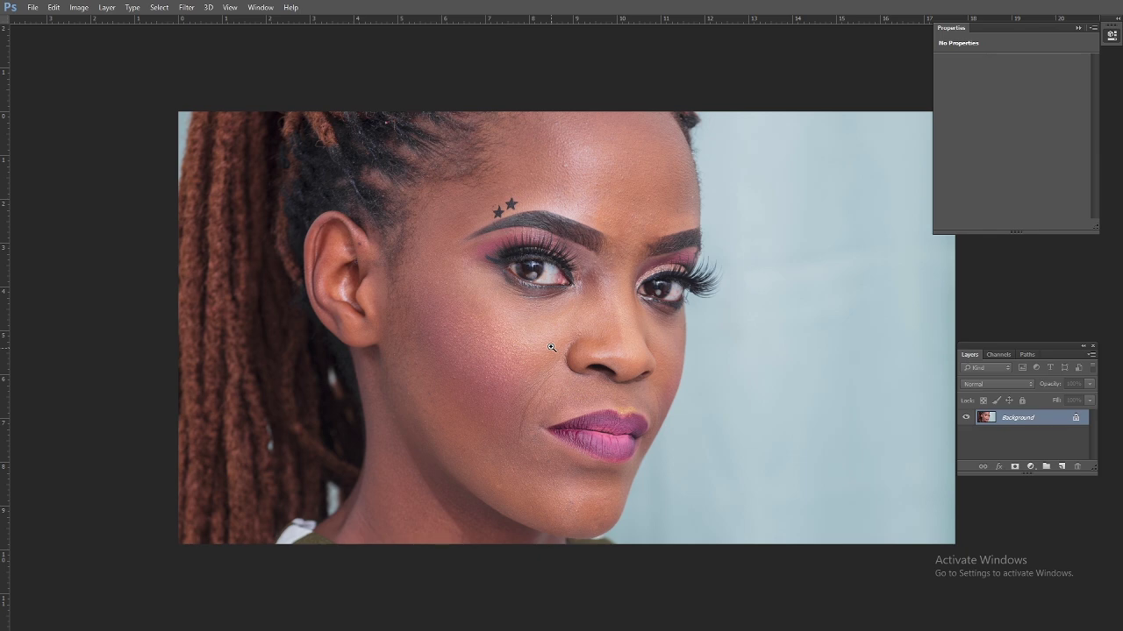
key(f)
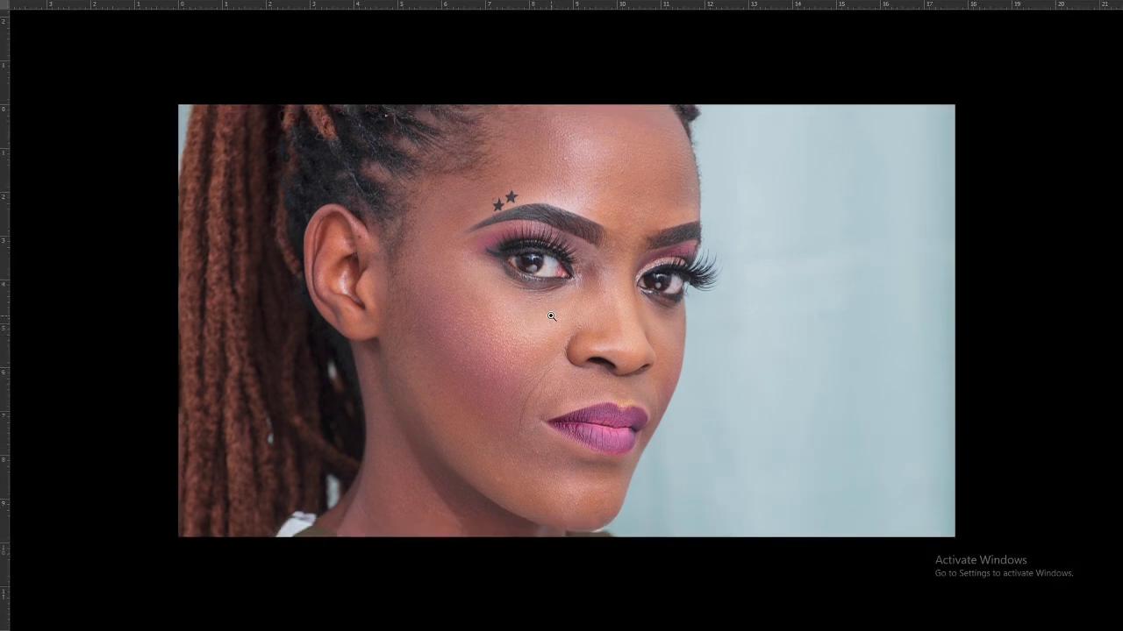
key(f)
key(f)
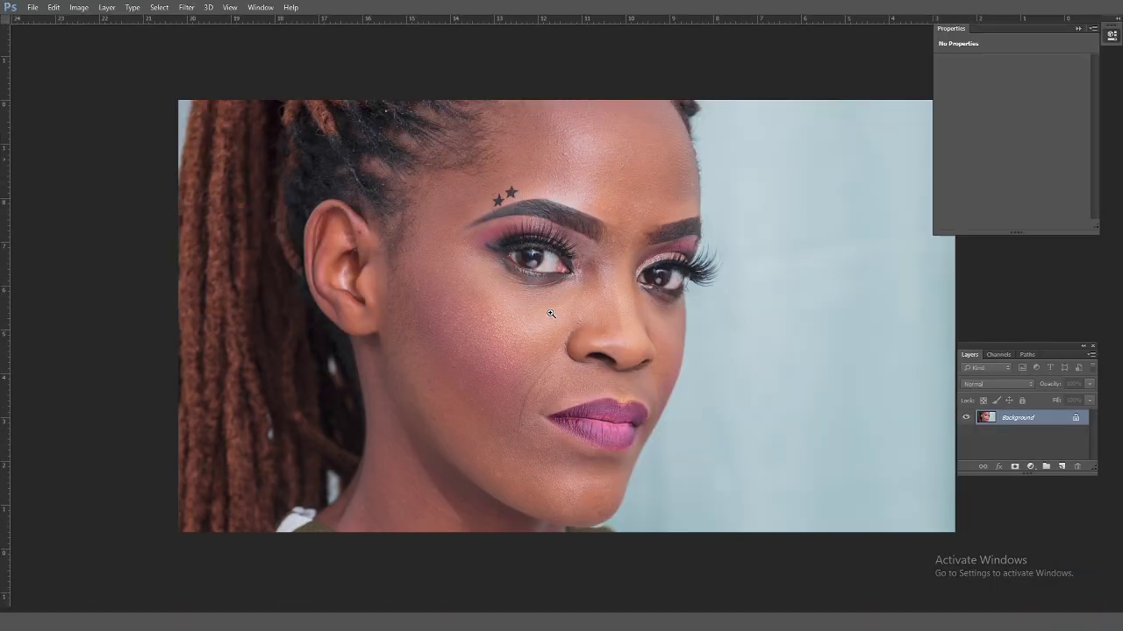
Reset the Essentials workspace and float the Layers panel over the blue background beside the face.
click(261, 7)
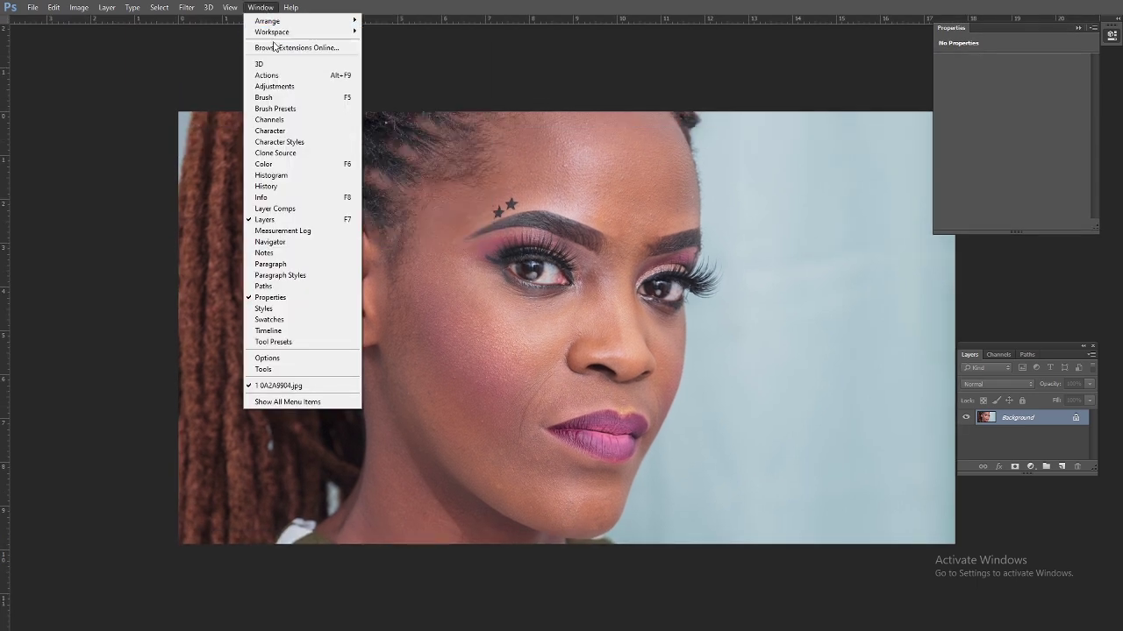
mouse_move(284, 33)
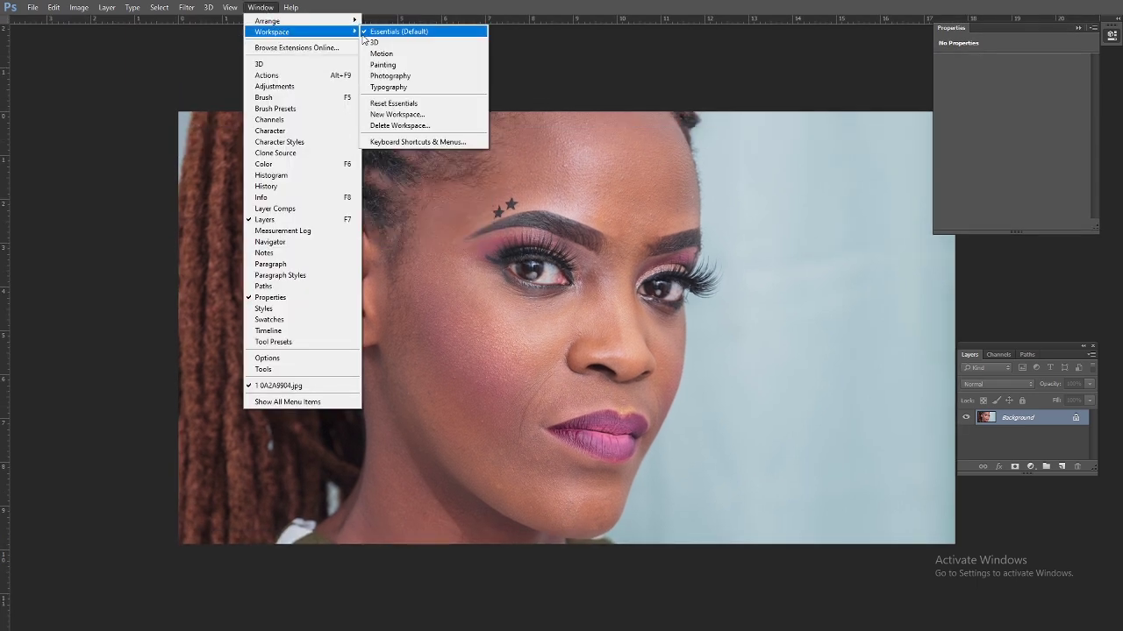
click(409, 103)
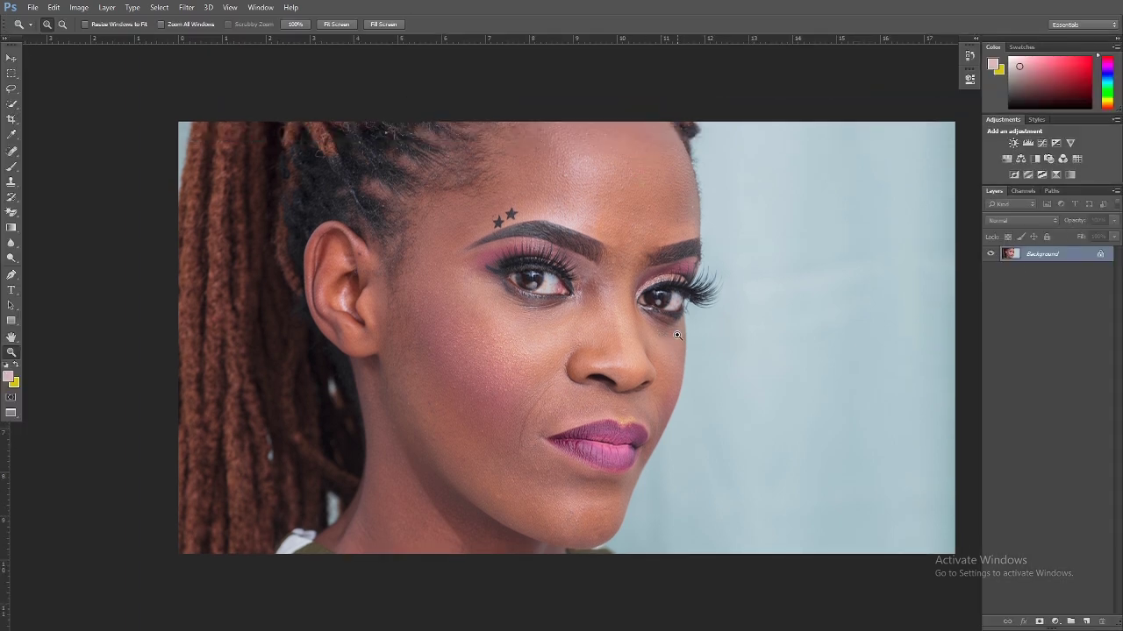
click(483, 368)
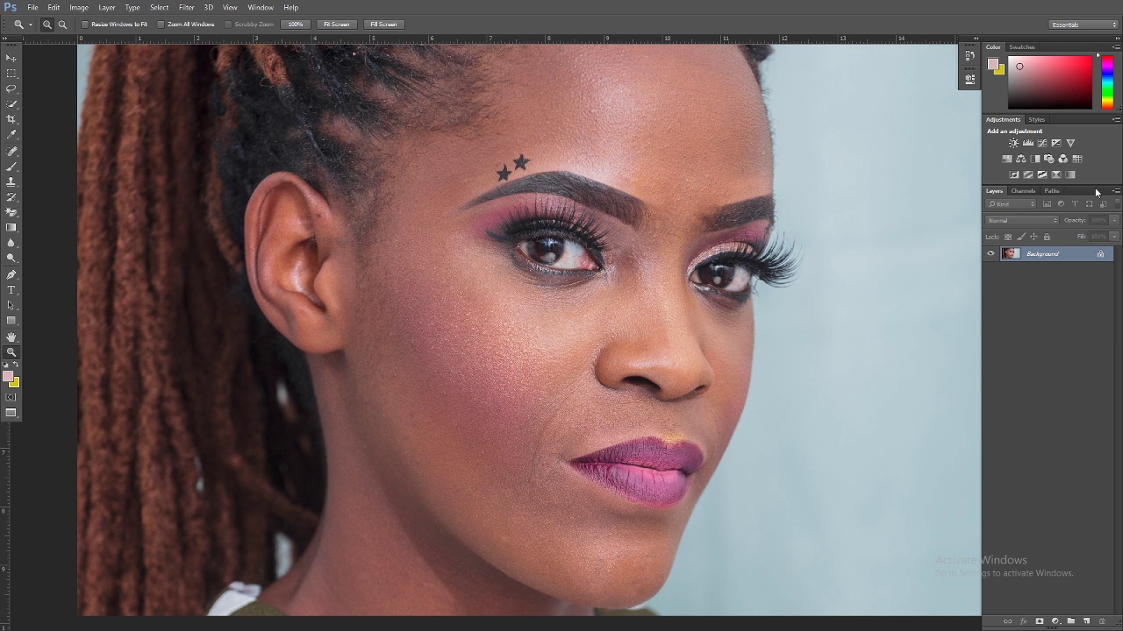
drag(1095, 192, 925, 106)
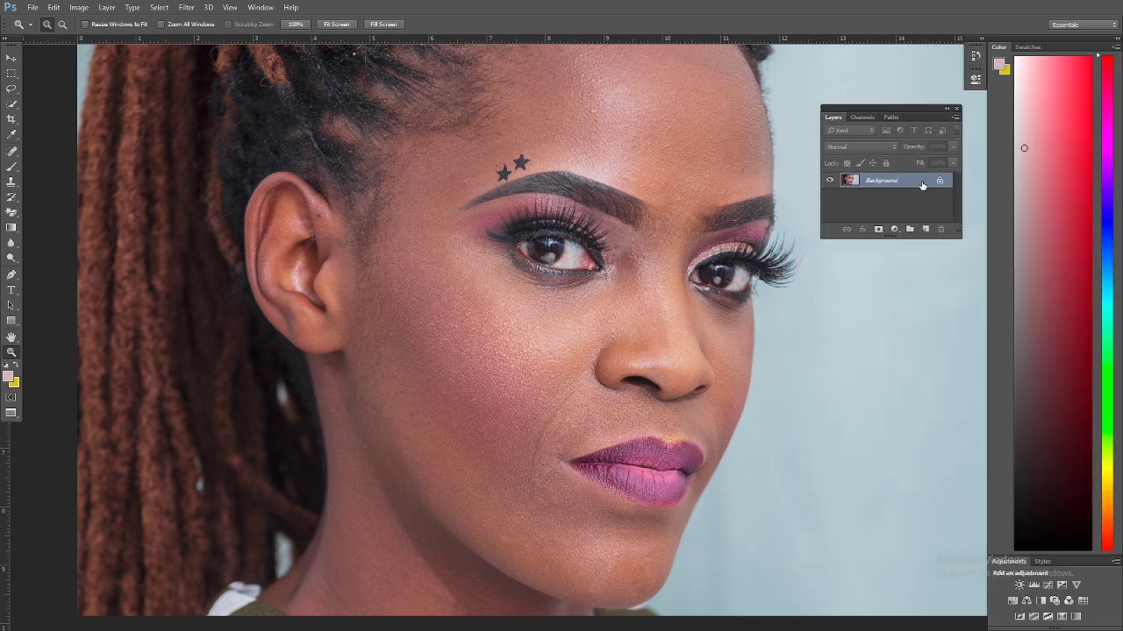
Duplicate the Background layer twice, naming the lower copy tones and the upper copy textures.
drag(925, 182, 924, 229)
drag(924, 181, 927, 229)
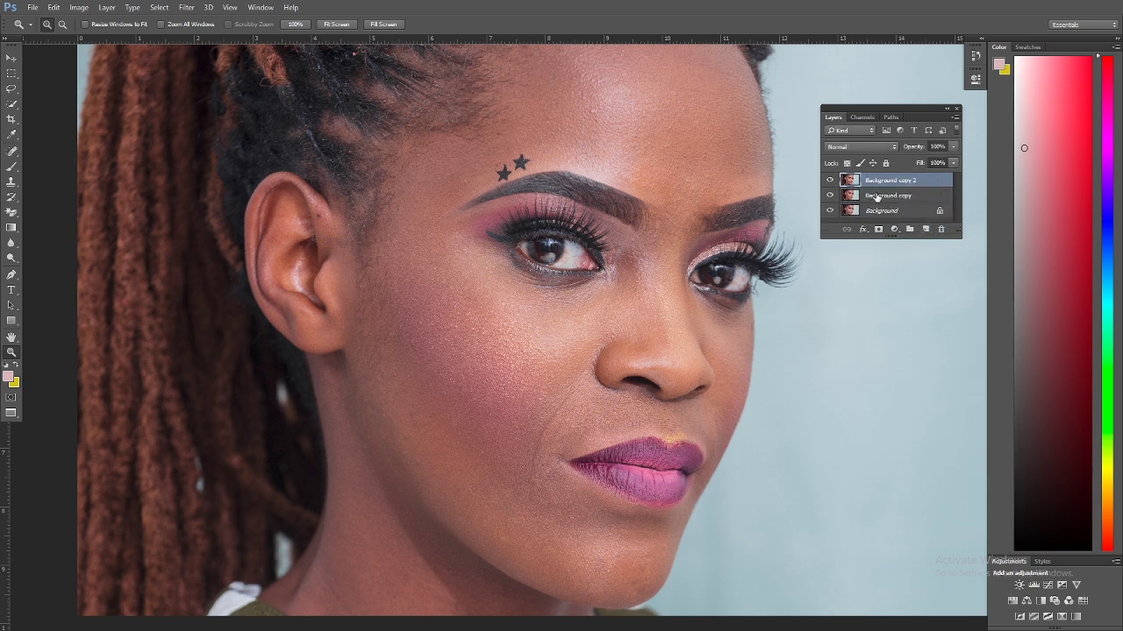
double_click(873, 194)
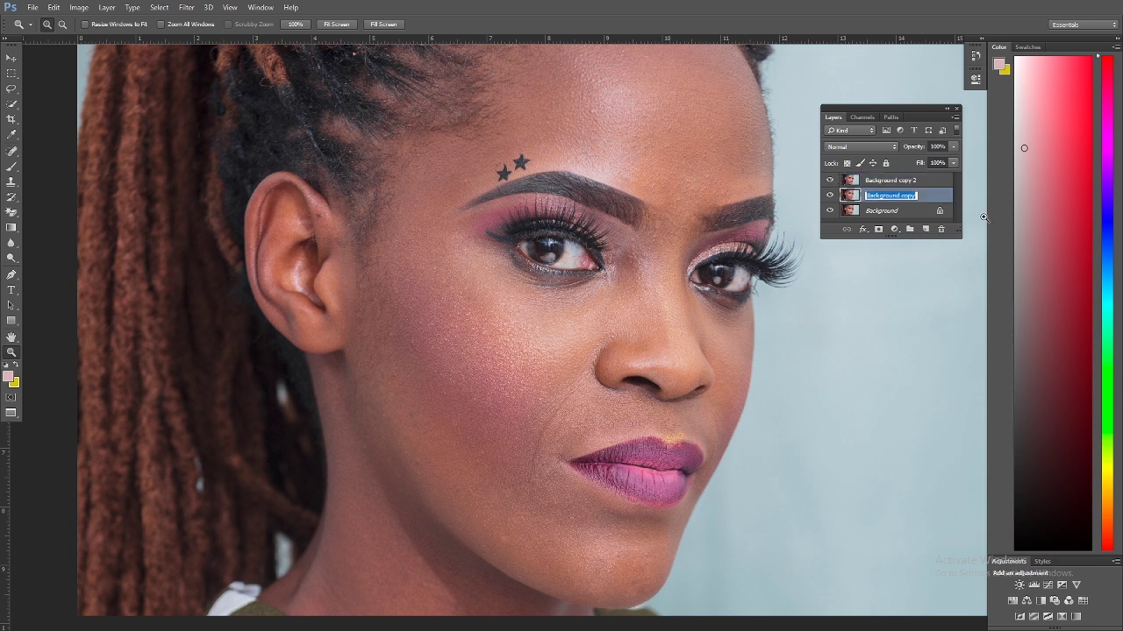
text(lo)
text(nes)
double_click(908, 180)
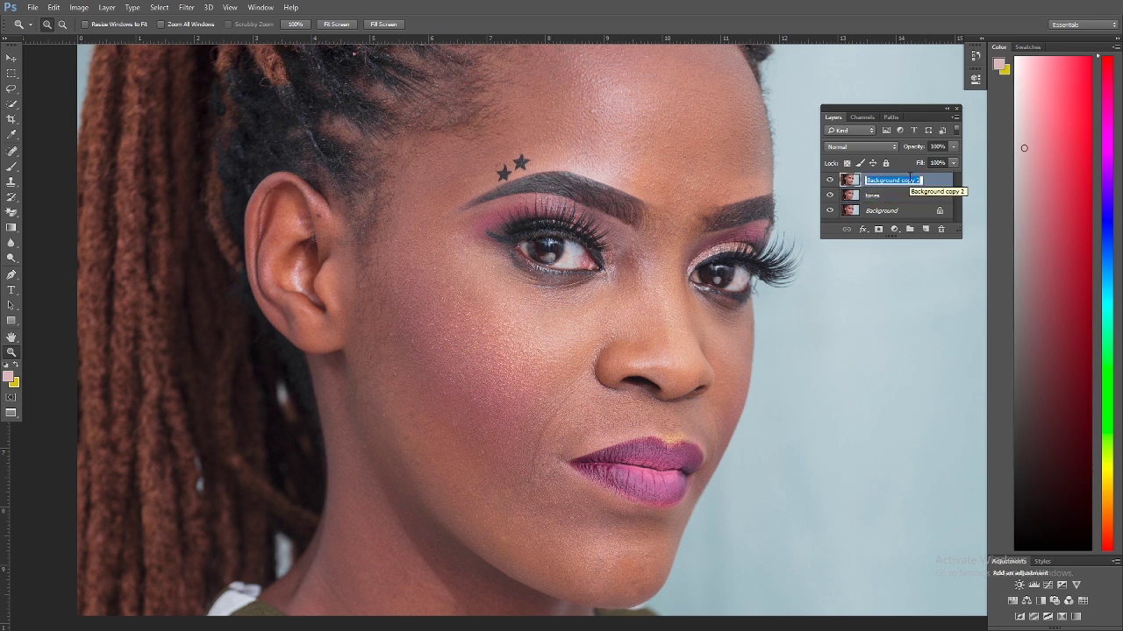
text(textu)
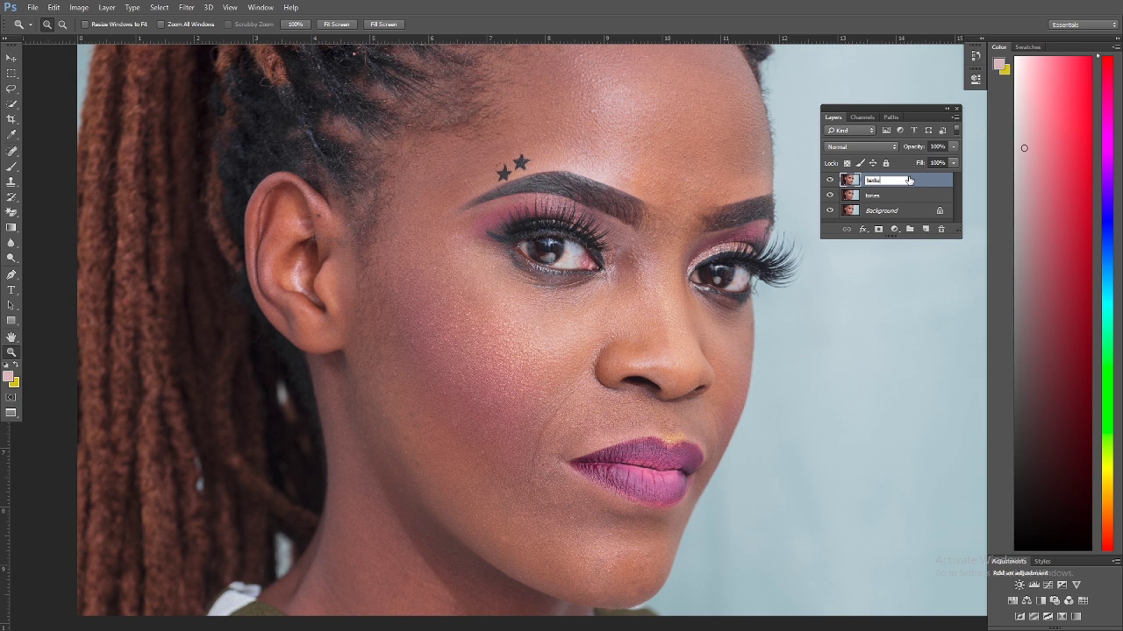
text(res)
Make the tones layer active and hide the textures layer above it.
click(904, 193)
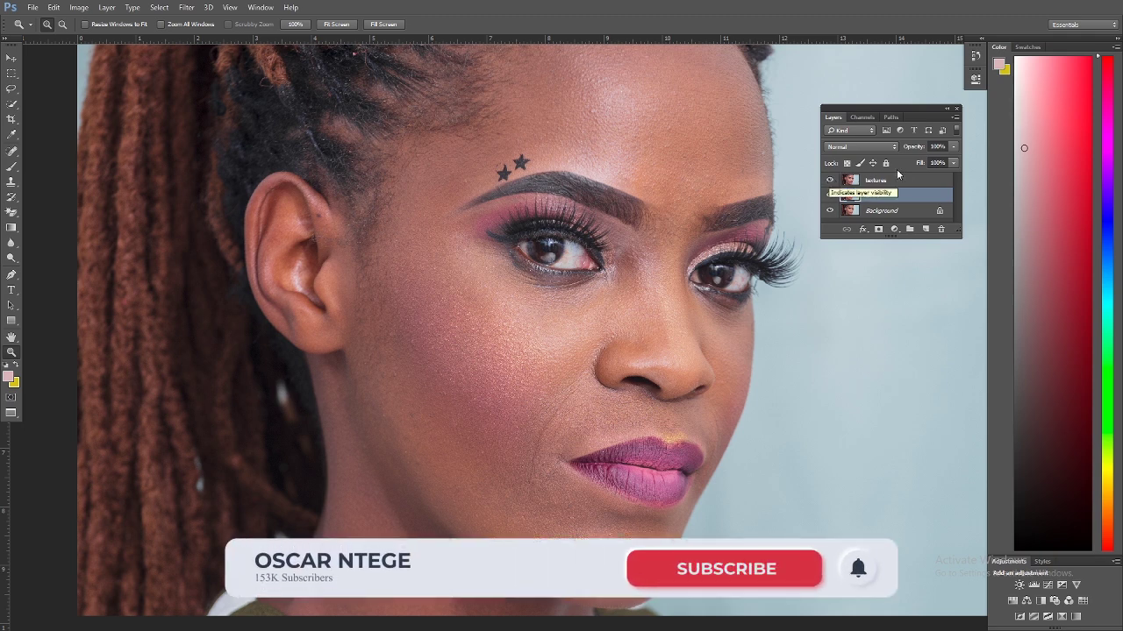
click(828, 182)
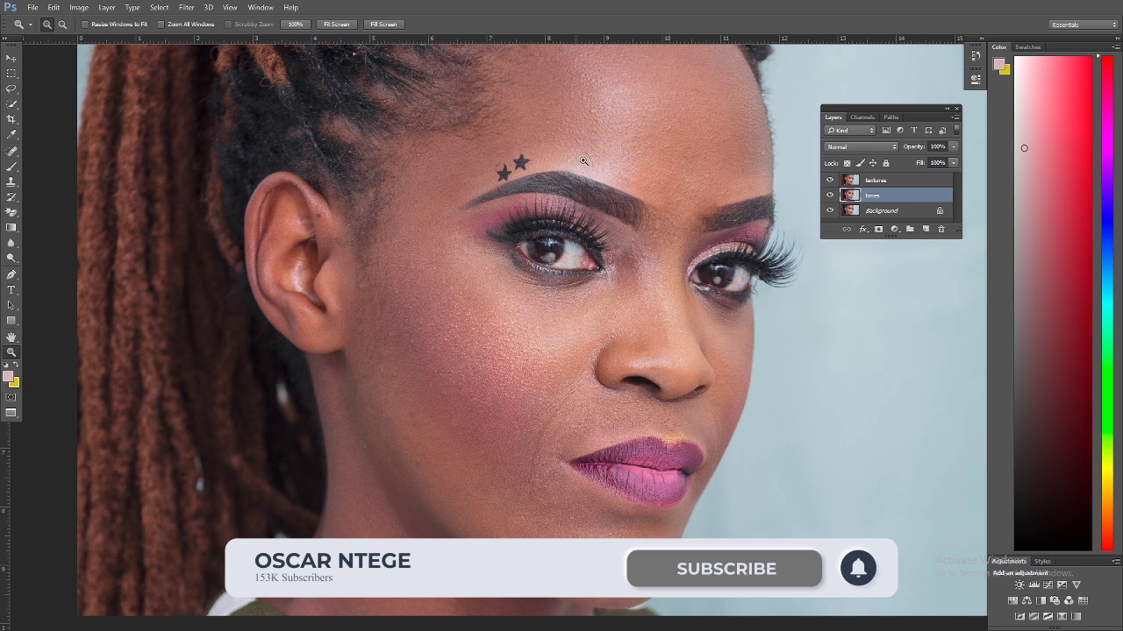
drag(595, 151, 624, 204)
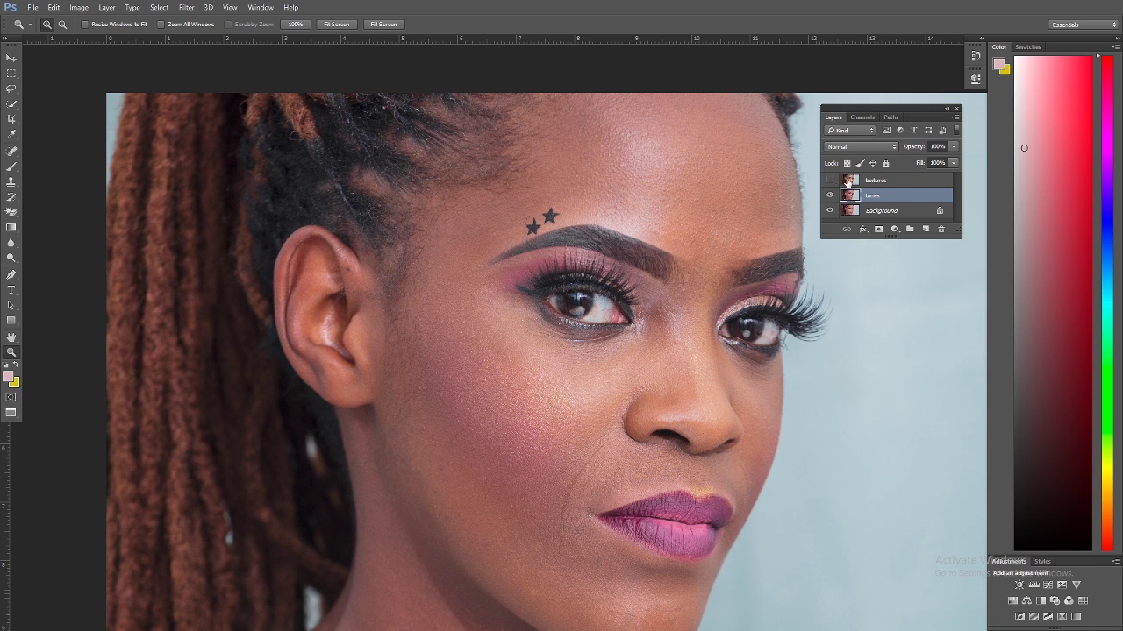
click(831, 181)
Start a Gaussian Blur on the tones layer with the radius at 0.1 pixels and preview the skin below the eye.
click(186, 9)
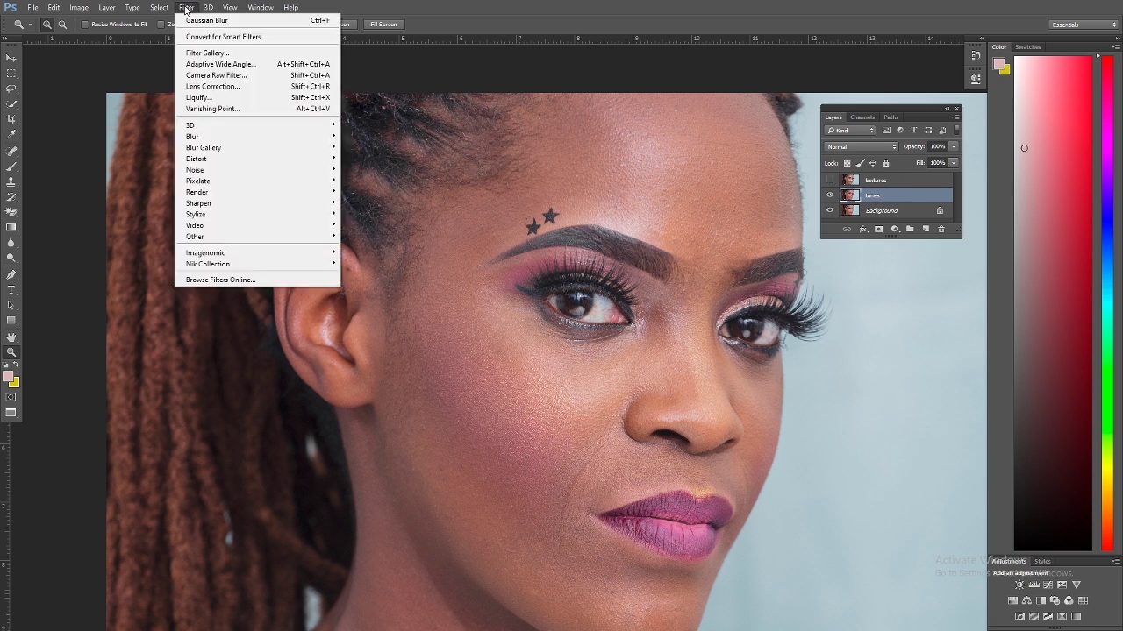
mouse_move(217, 138)
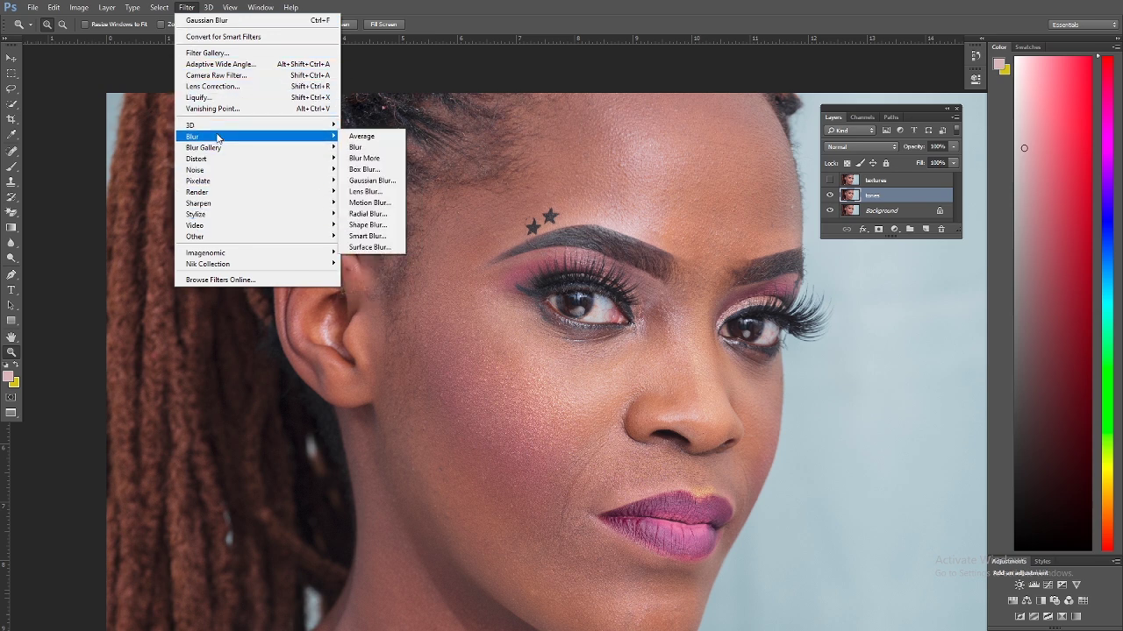
click(377, 182)
drag(896, 333, 799, 333)
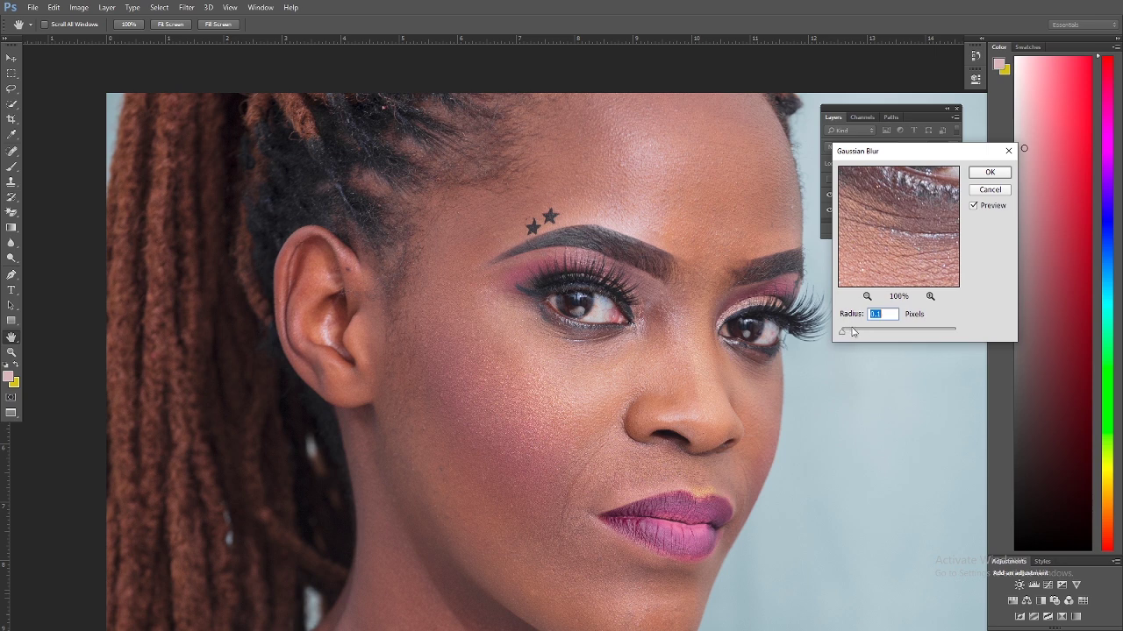
click(622, 371)
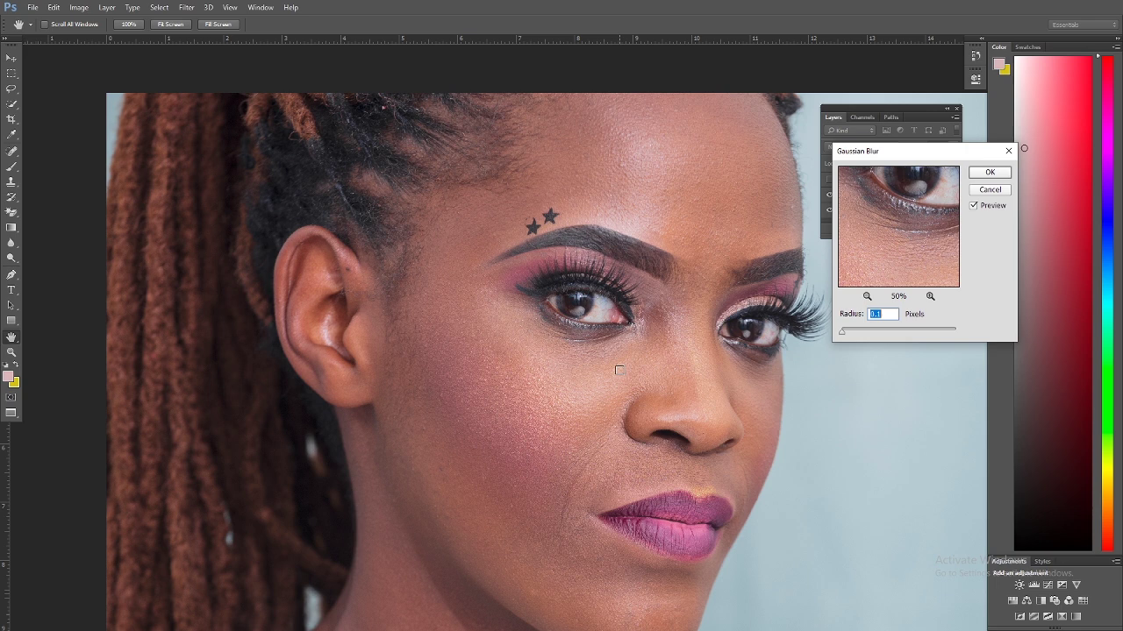
click(514, 406)
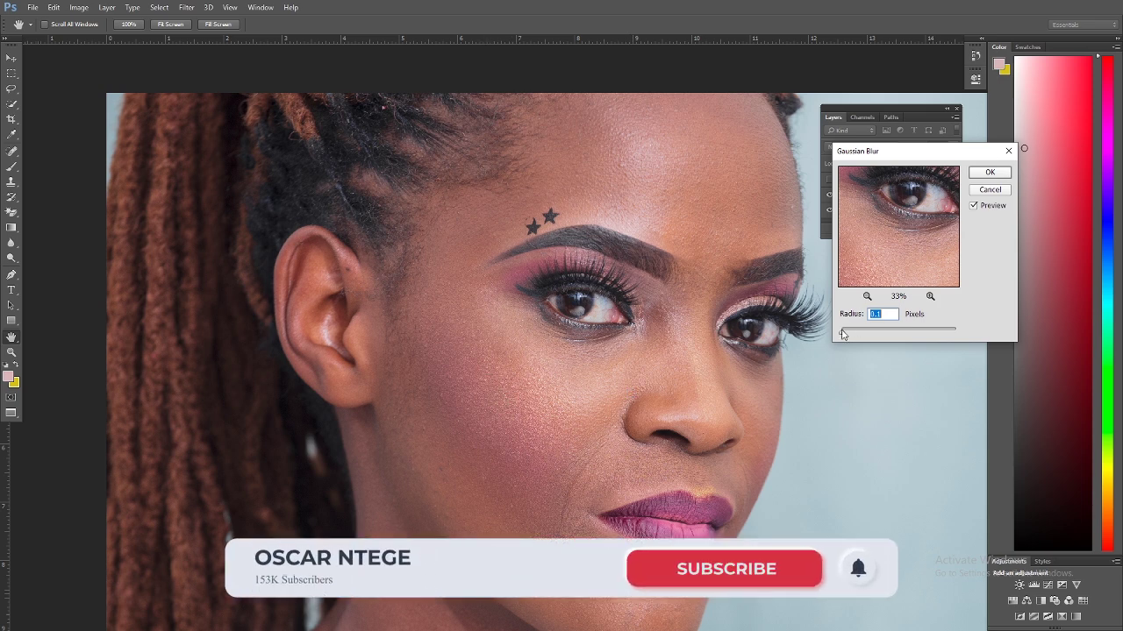
Raise the Gaussian Blur radius until the cheek's skin texture blurs away, checking the cheek in the preview, and apply the blur.
drag(842, 336, 880, 336)
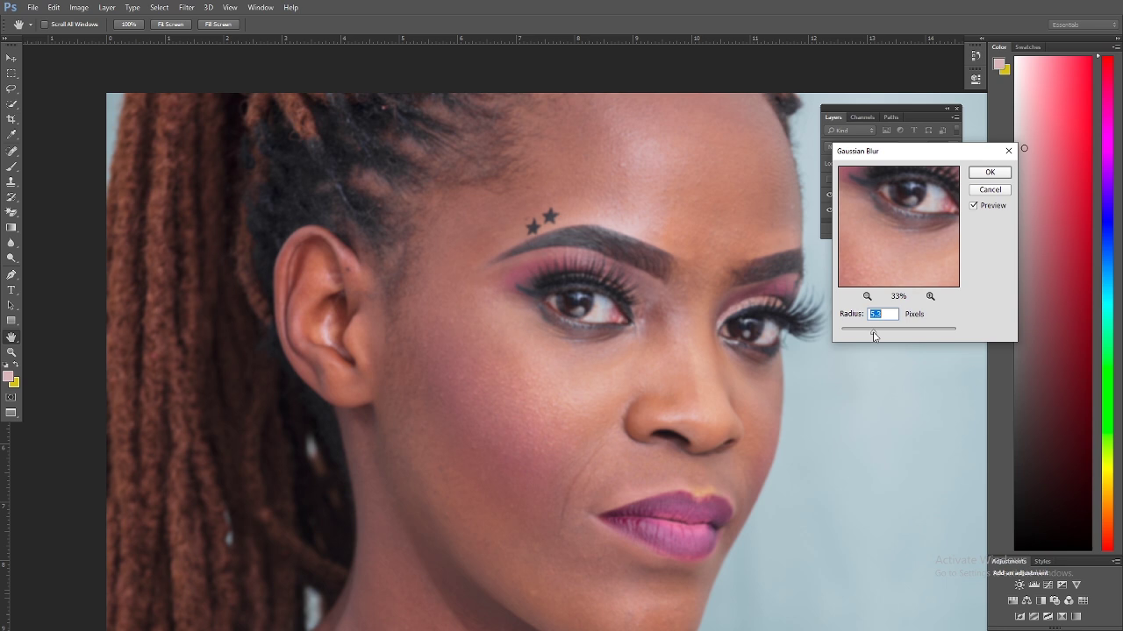
click(509, 407)
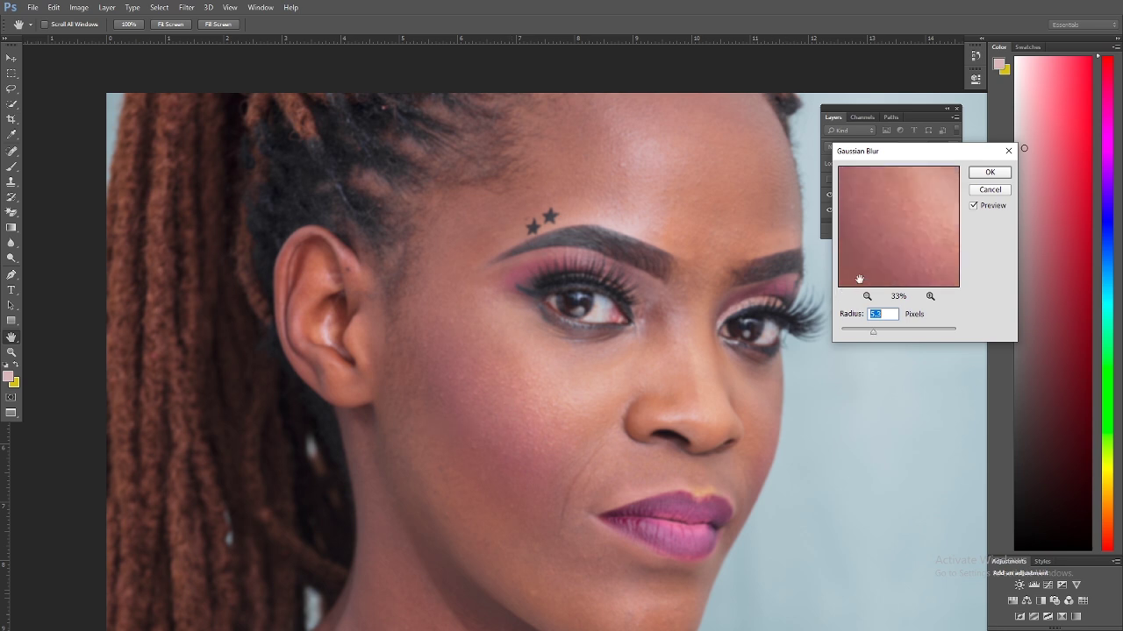
drag(860, 278, 907, 220)
drag(883, 335, 882, 335)
click(988, 174)
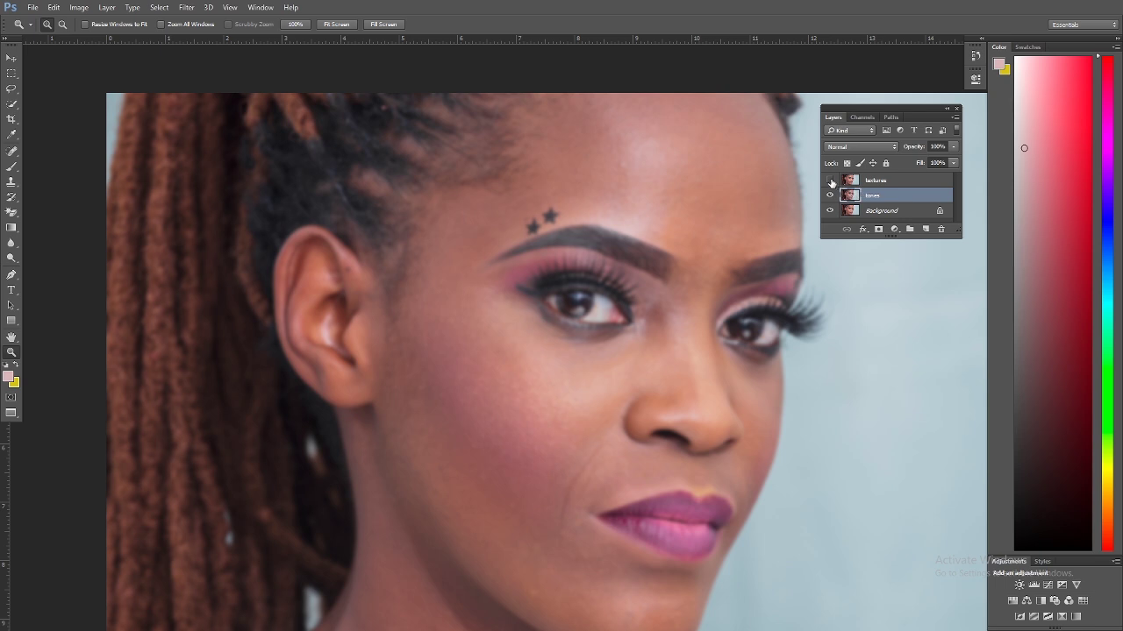
Show the textures layer and use Apply Image on it with the tones layer as source, Subtract blending, scale 2 and offset 128.
click(830, 180)
click(877, 181)
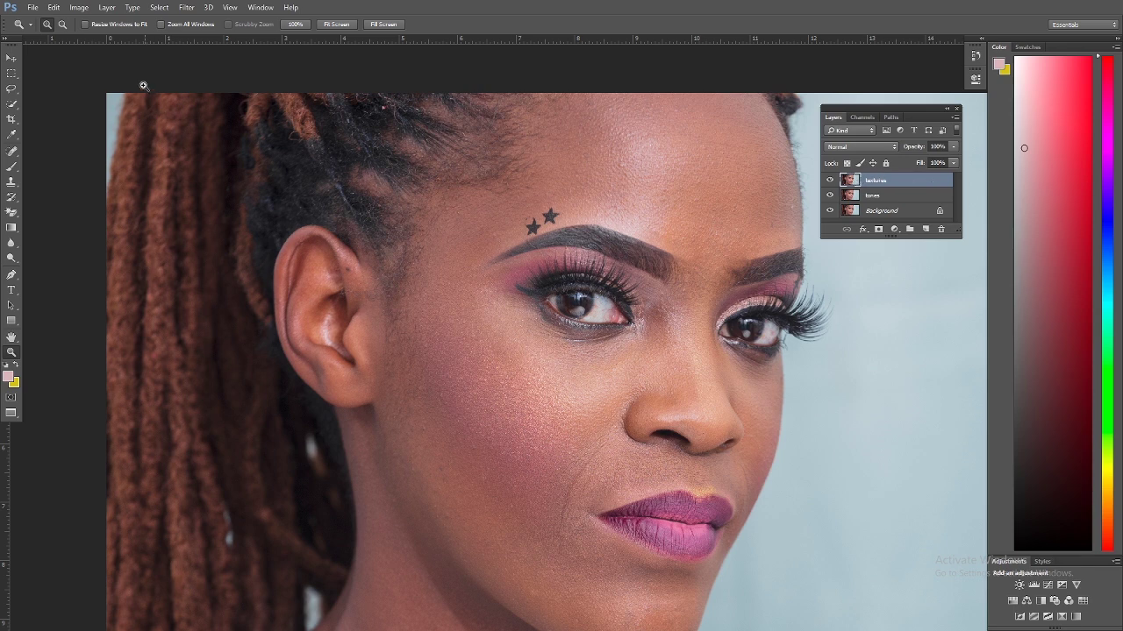
click(80, 8)
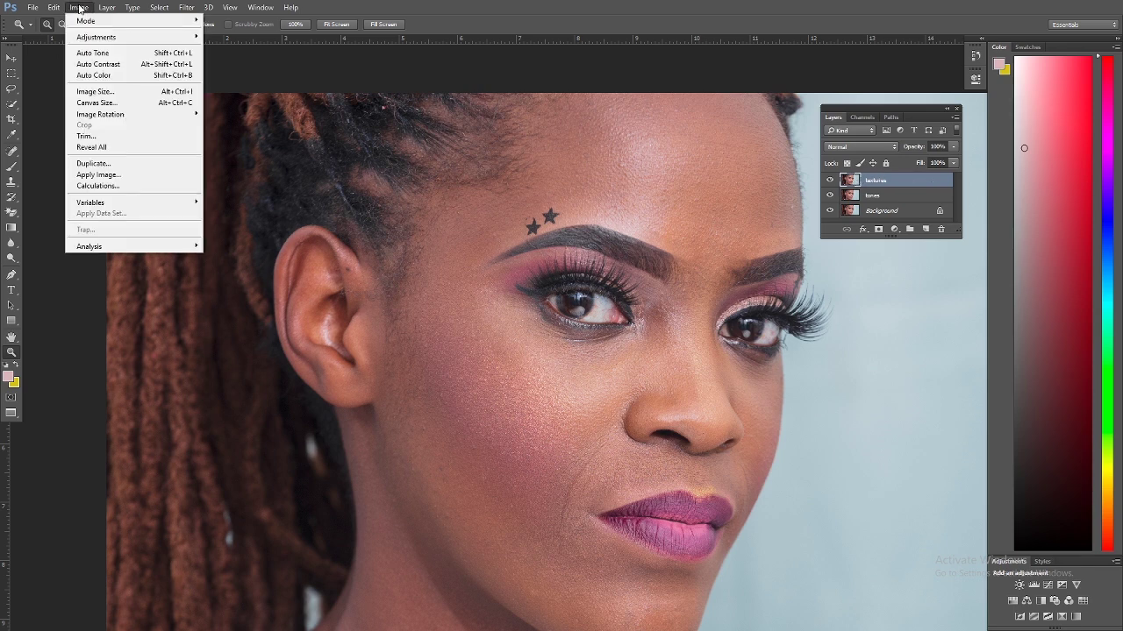
click(136, 174)
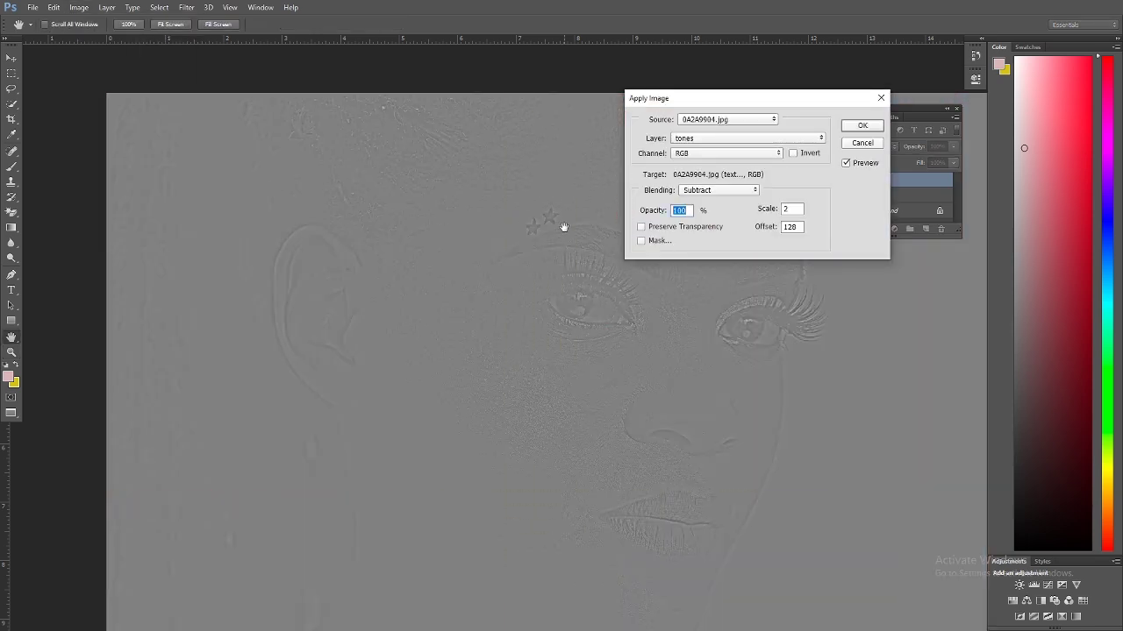
click(819, 140)
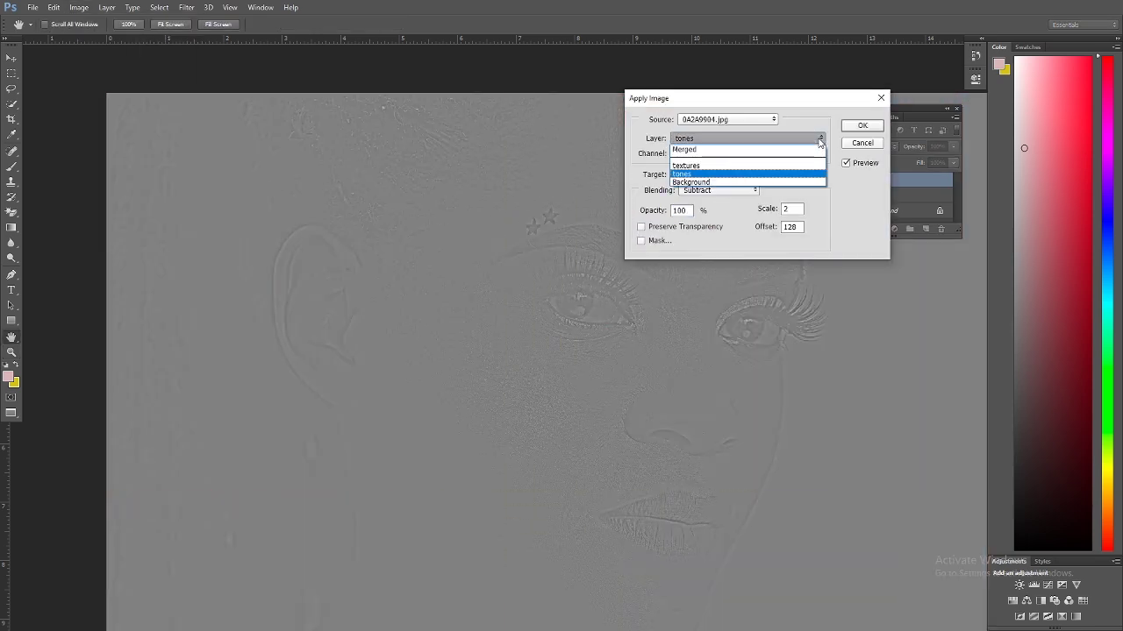
click(719, 176)
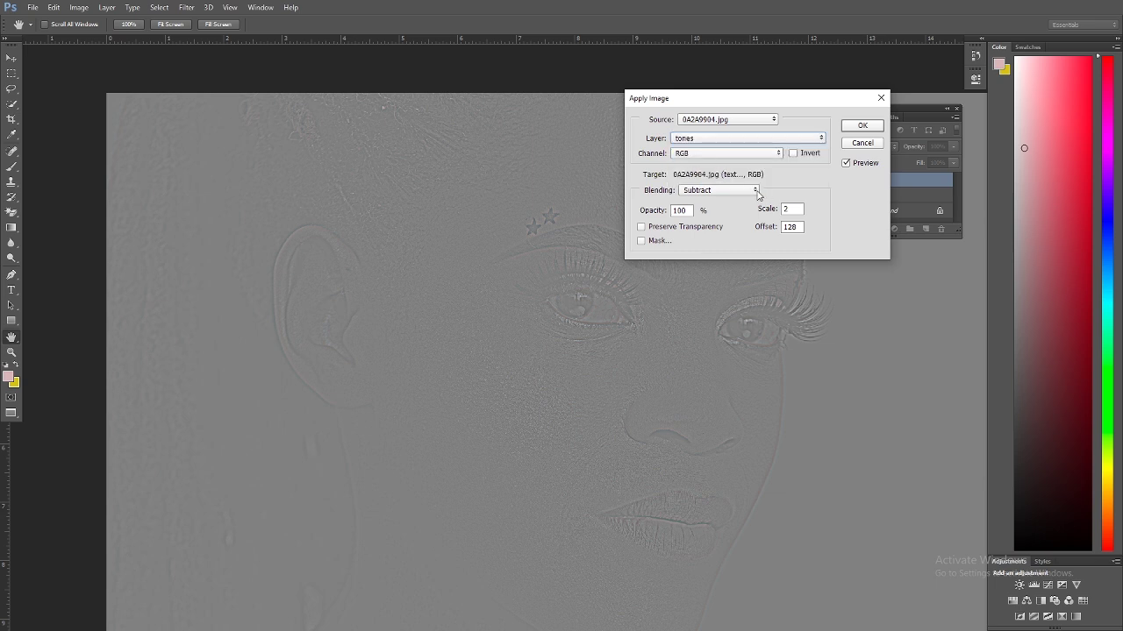
click(756, 191)
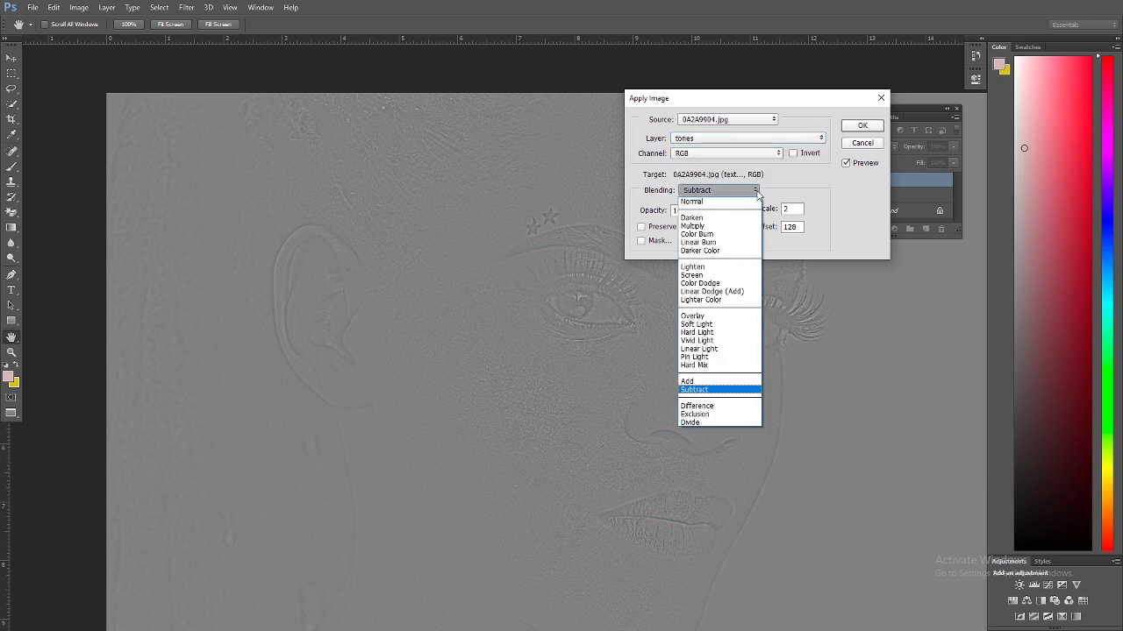
click(715, 390)
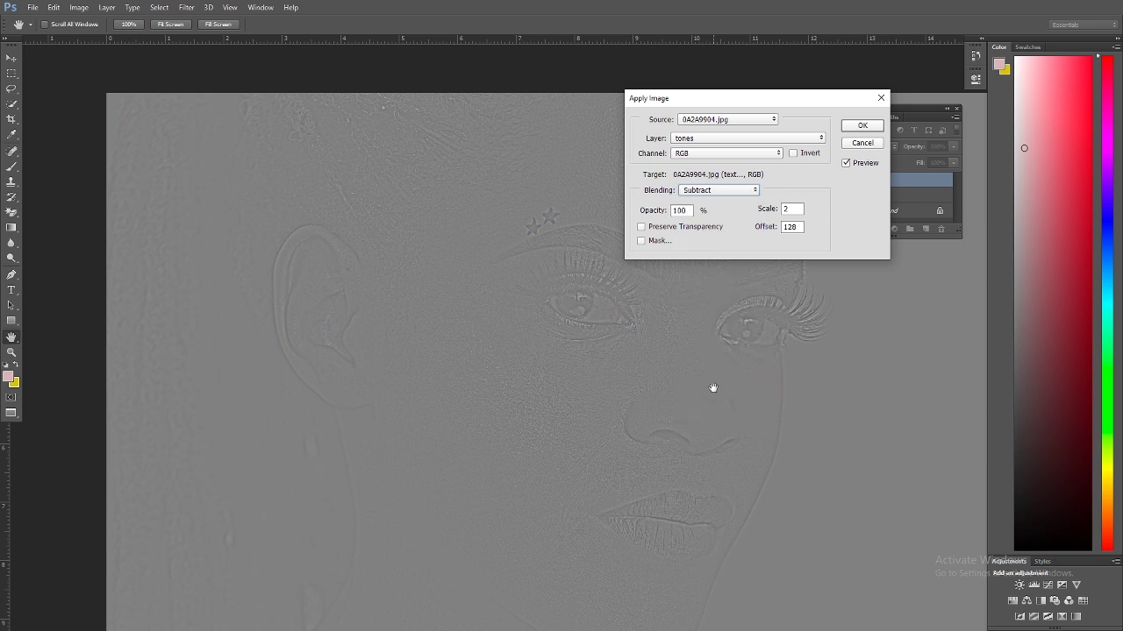
click(856, 130)
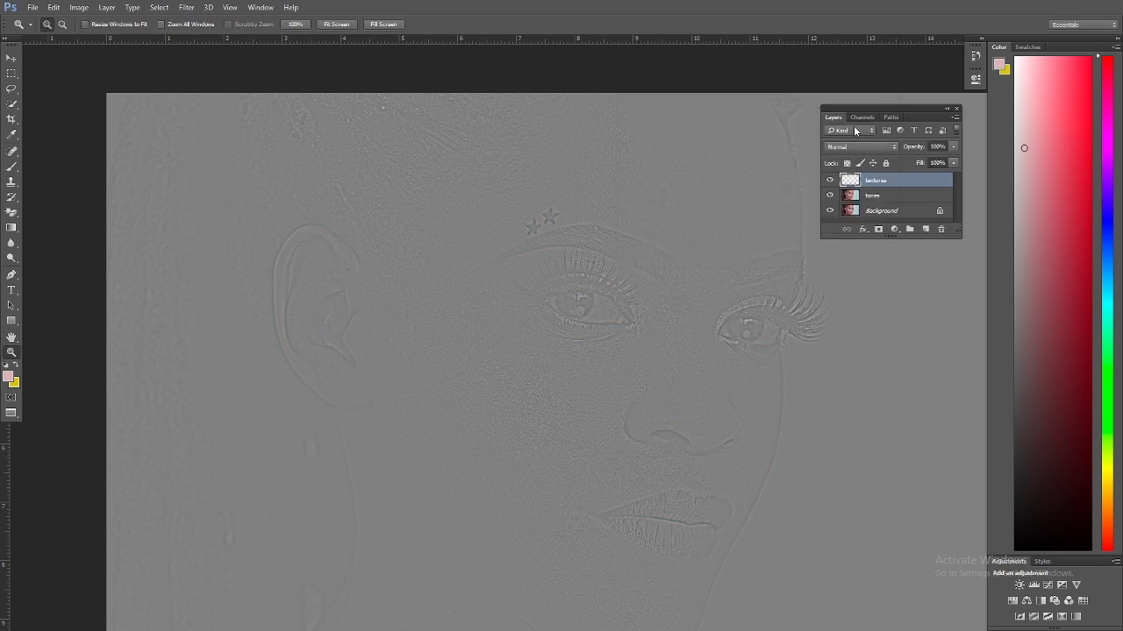
Set the textures layer's blend mode to Linear Light.
click(893, 146)
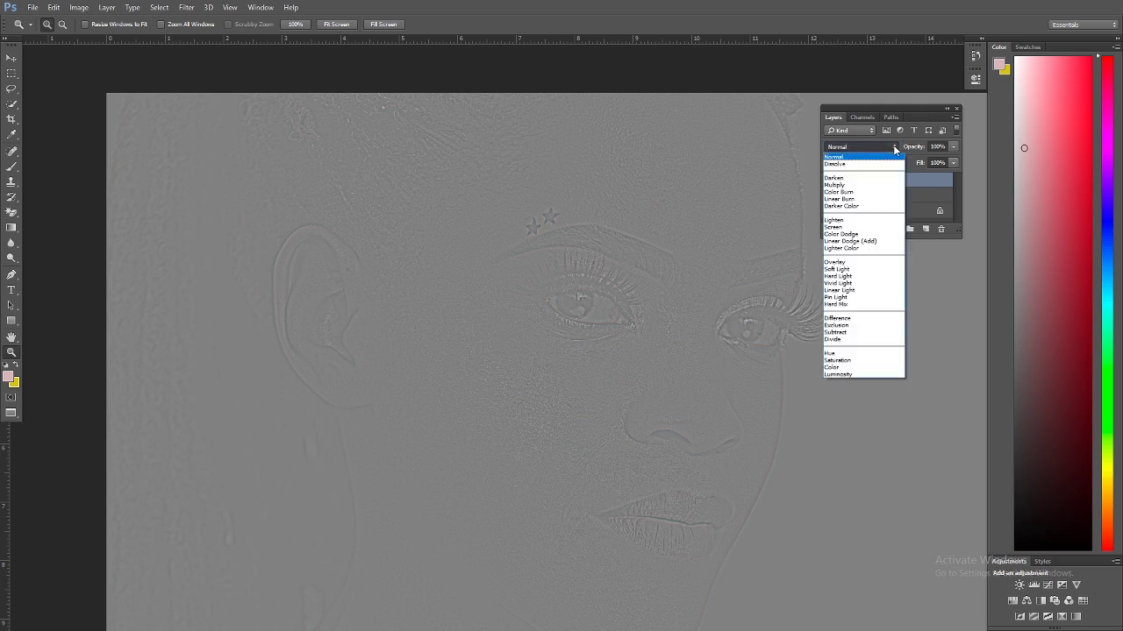
click(867, 290)
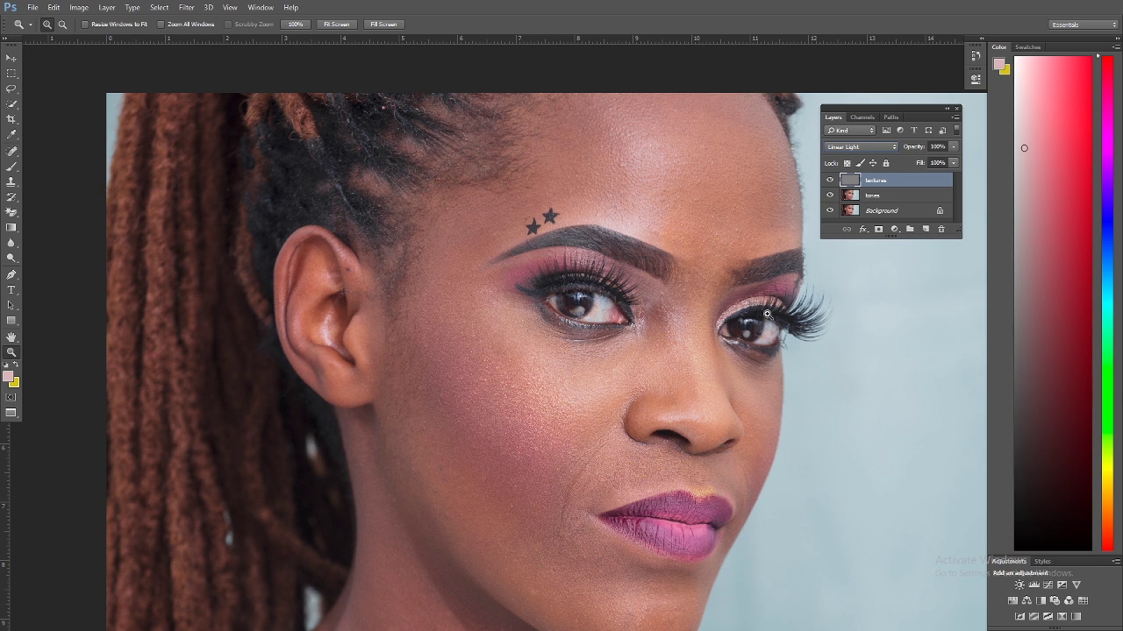
Group the textures and tones layers under the name frequence, and hide the group to compare with the original.
shift+click(896, 200)
drag(906, 187, 910, 229)
double_click(877, 180)
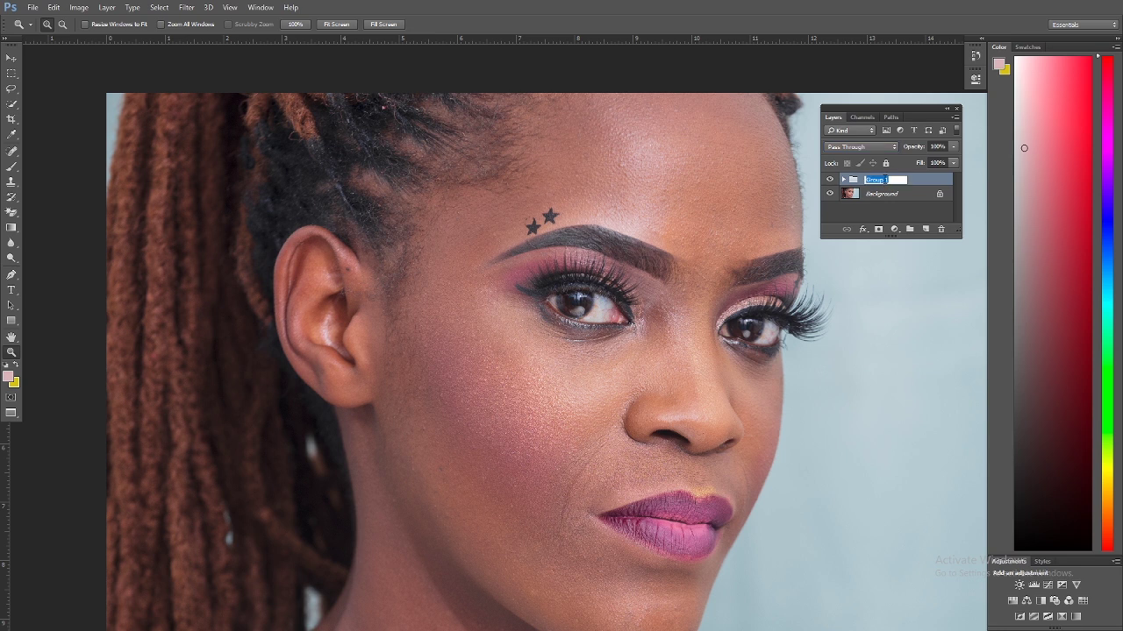
text(frec)
text(uen)
text(ce)
key(Return)
click(829, 179)
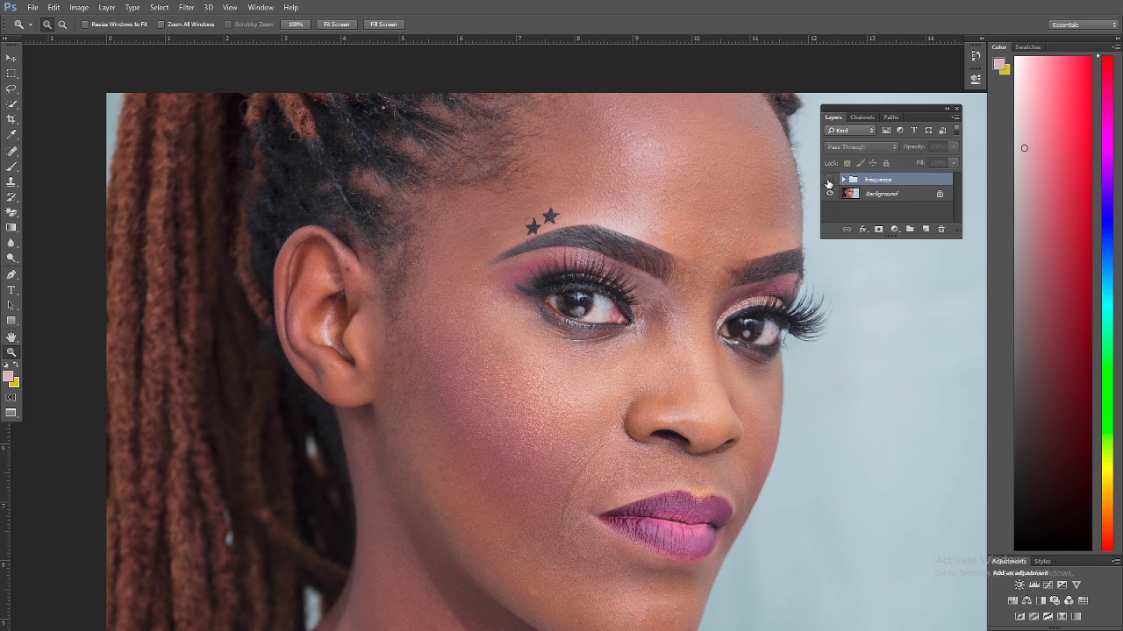
Show the frequence group again and expand it to reveal its textures and tones layers.
click(830, 180)
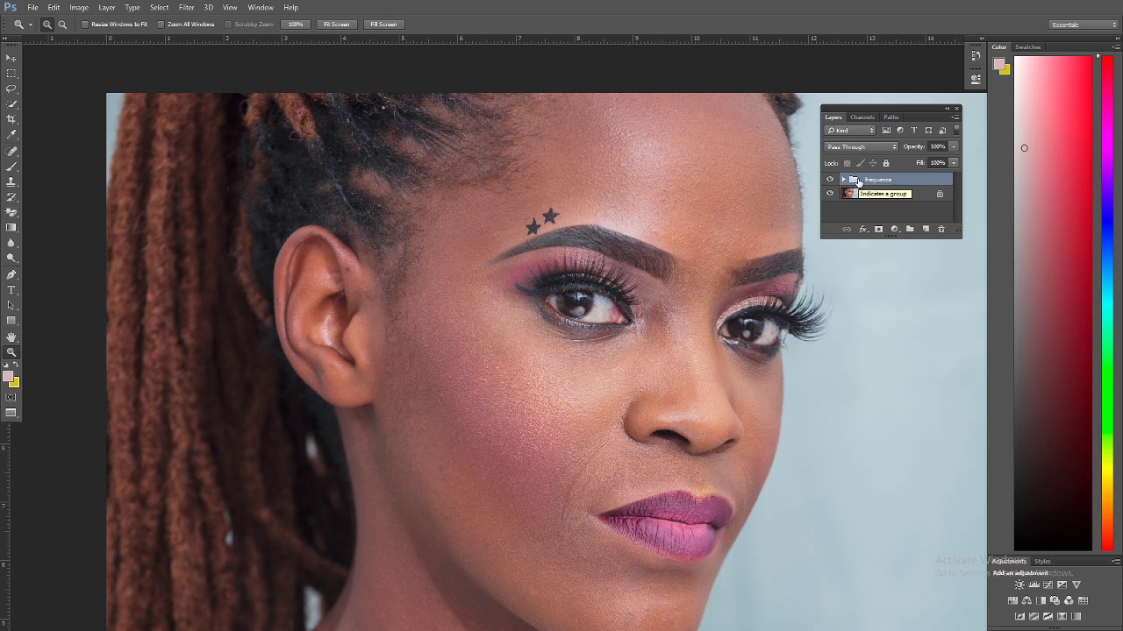
click(843, 179)
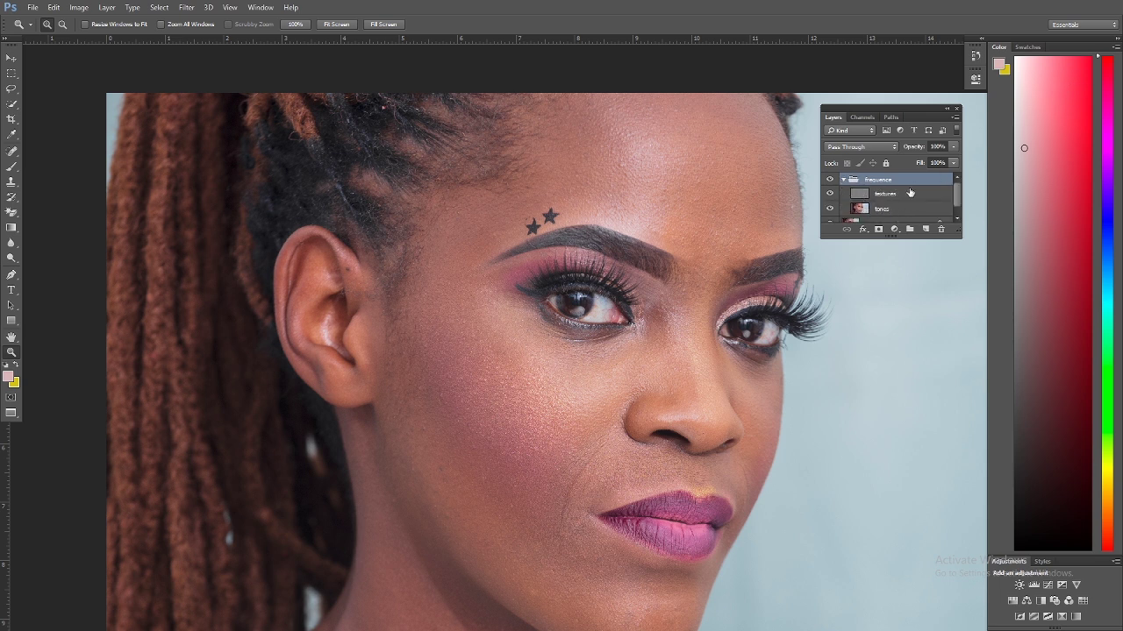
click(844, 179)
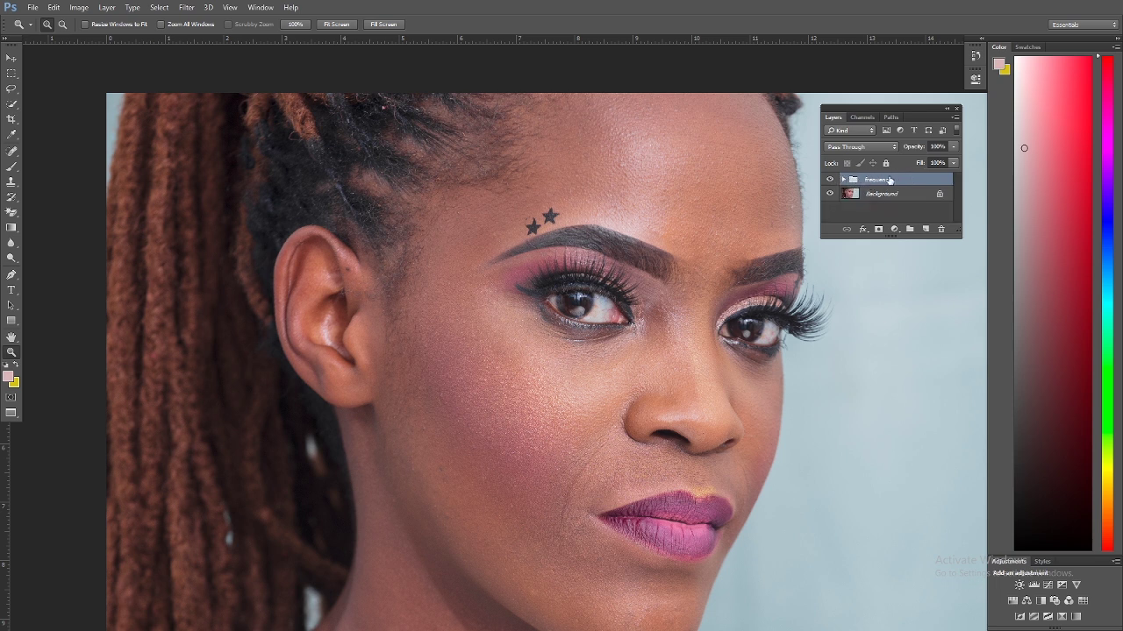
click(844, 178)
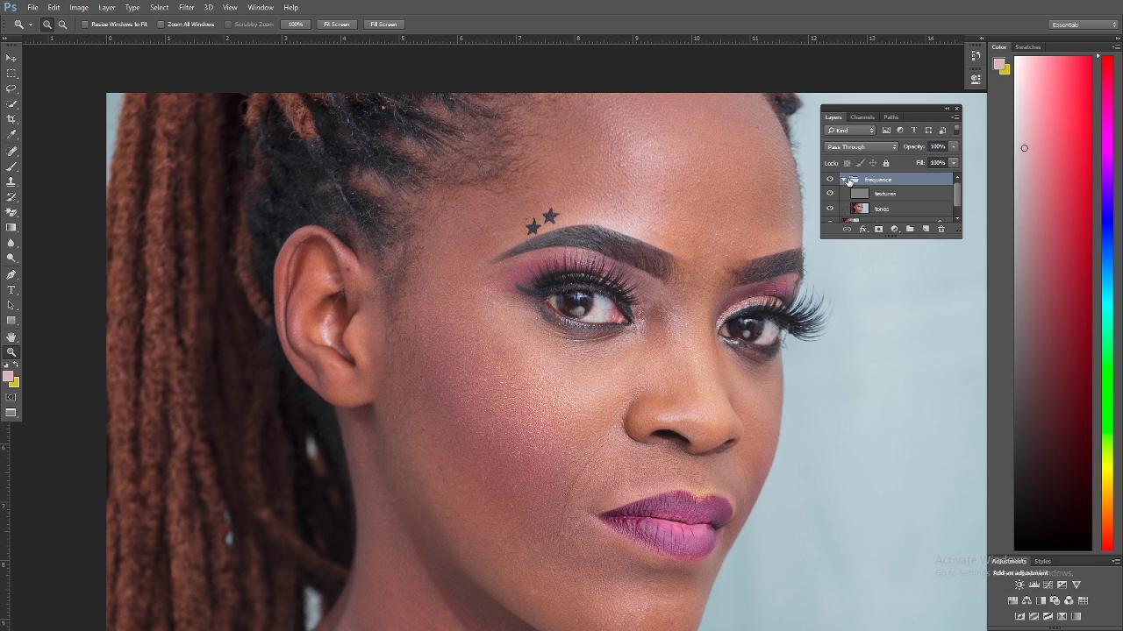
click(843, 180)
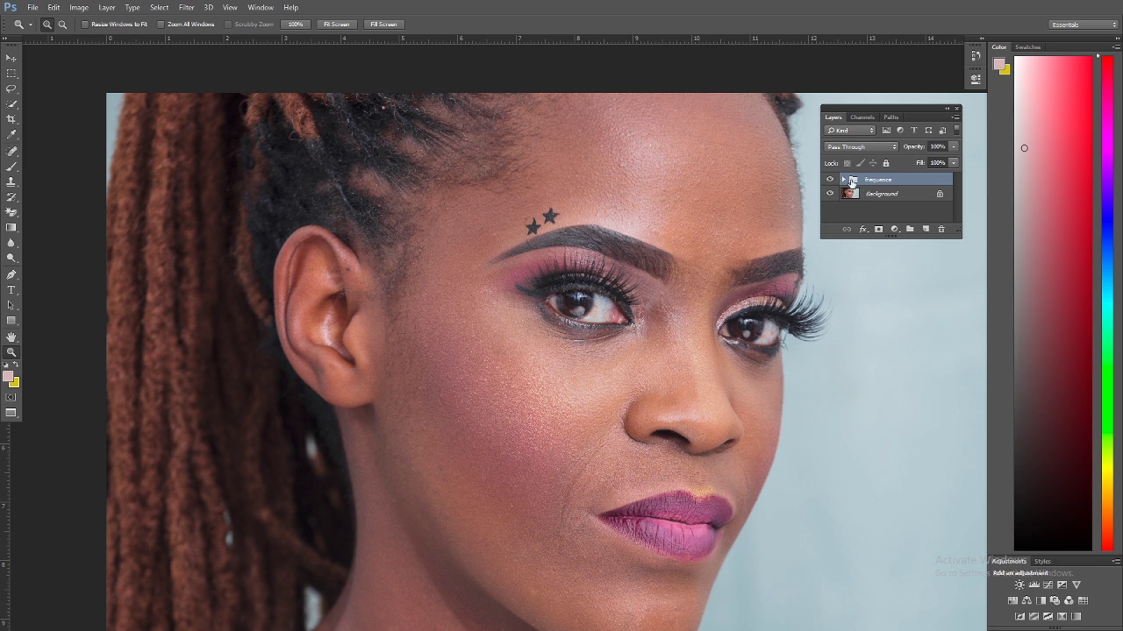
click(844, 180)
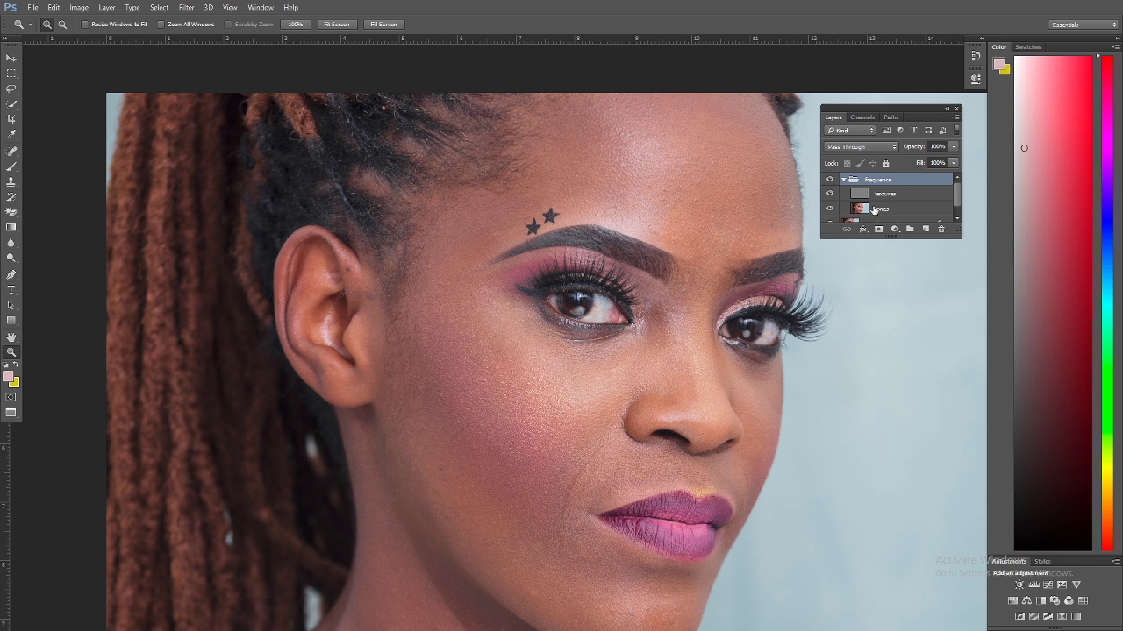
Select the tones layer and outline the near cheek, from the temple down beside the mouth, with the Lasso tool.
click(873, 209)
click(11, 89)
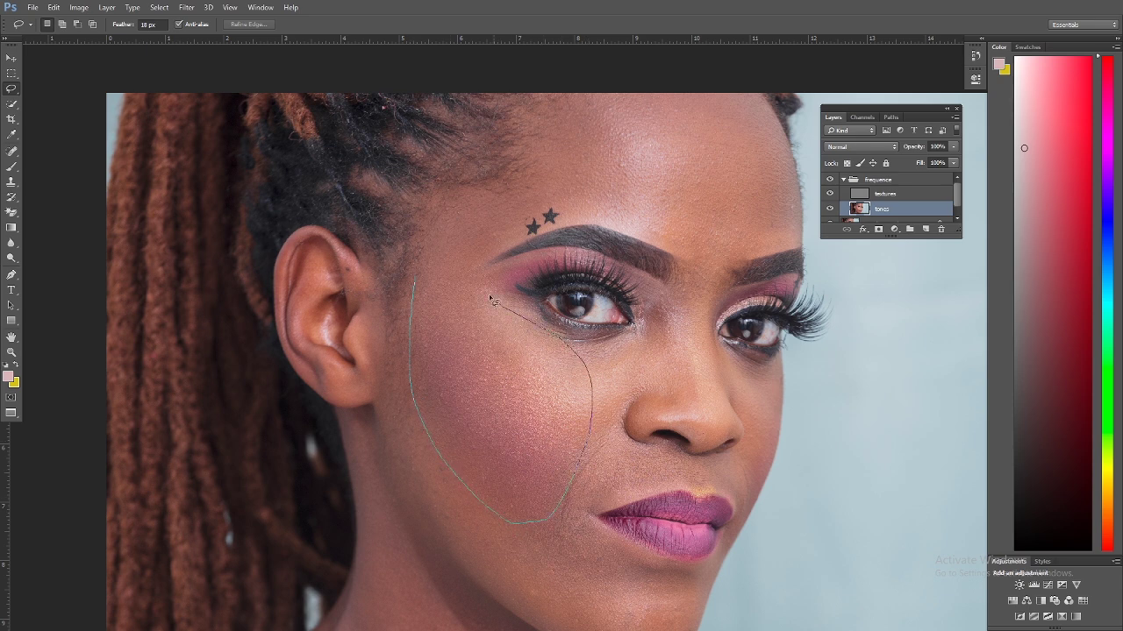
drag(471, 212, 441, 251)
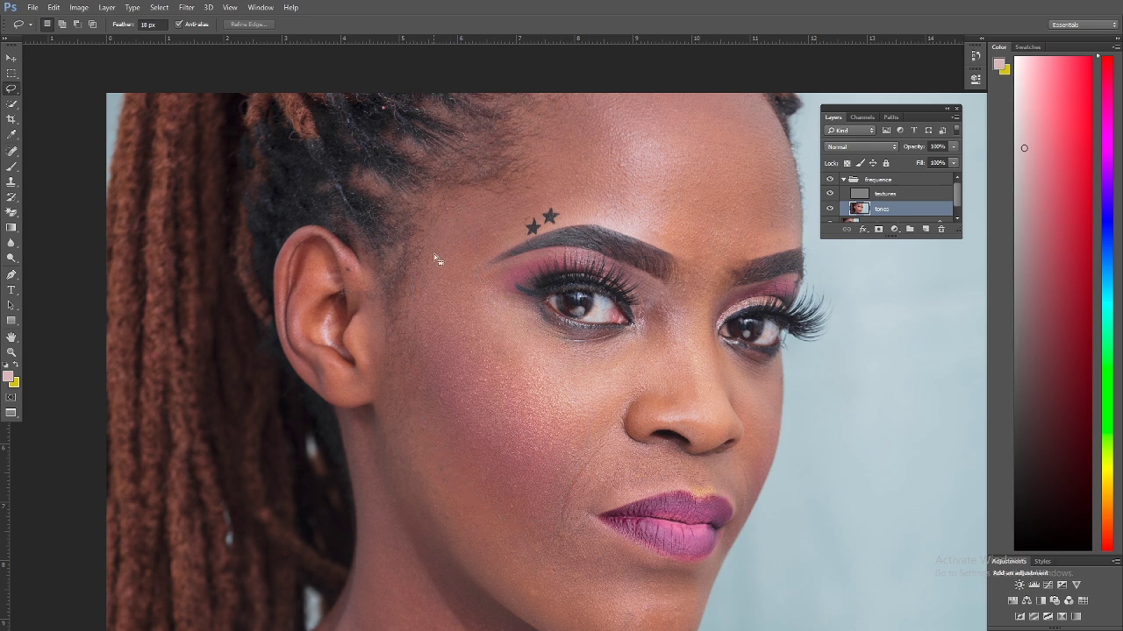
Apply a Gaussian Blur to the selected cheek, adjusting the radius against the live preview, and deselect.
click(187, 7)
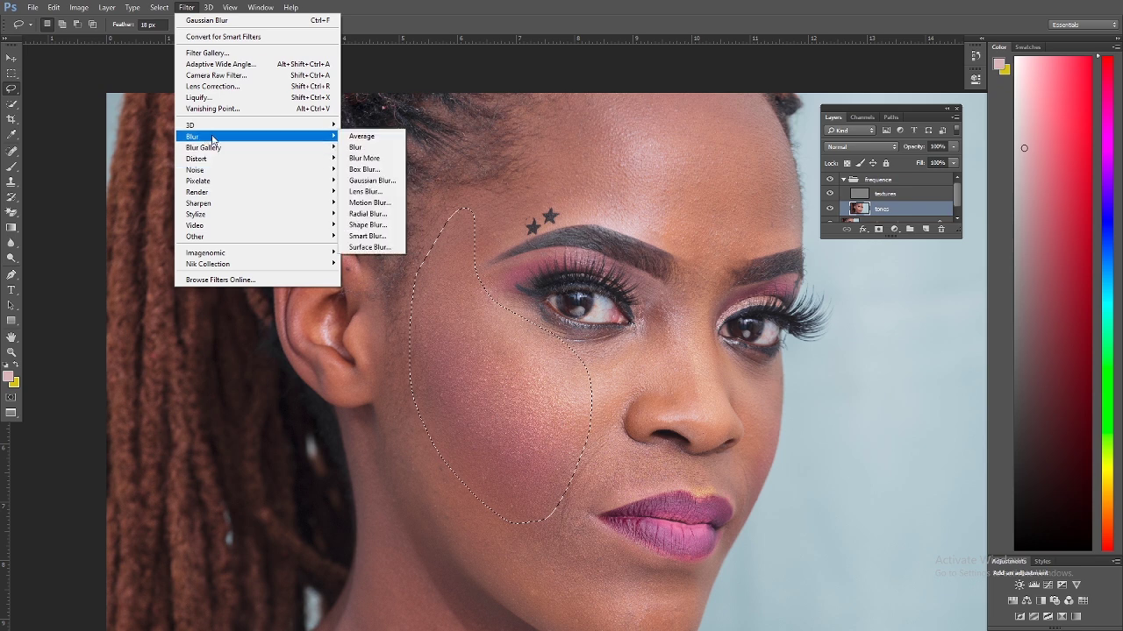
mouse_move(289, 147)
mouse_move(332, 138)
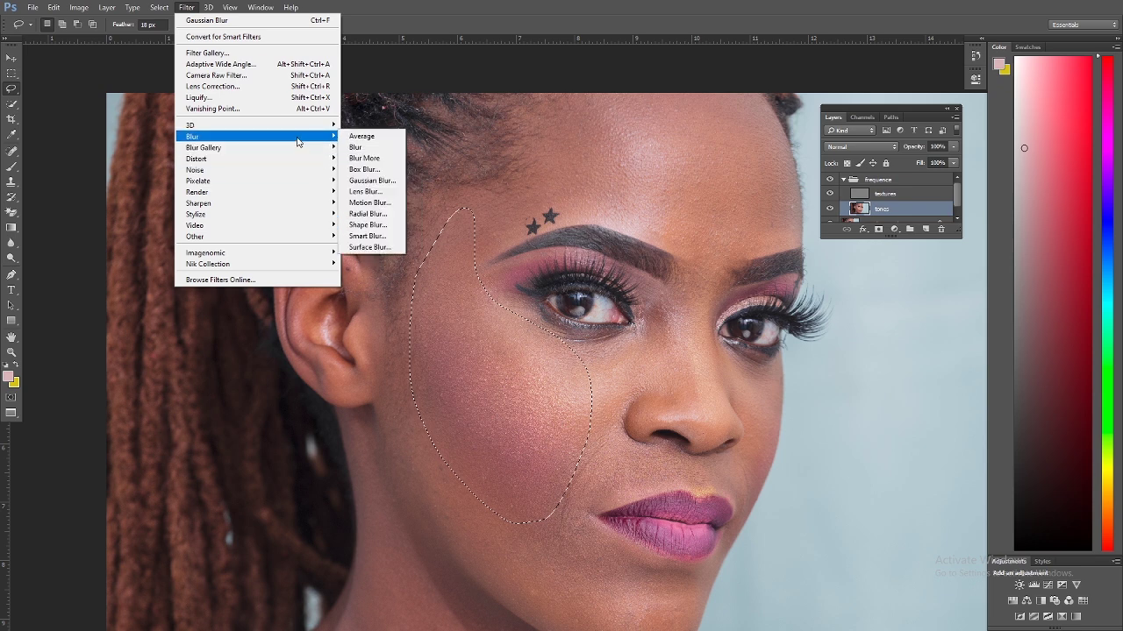
click(380, 181)
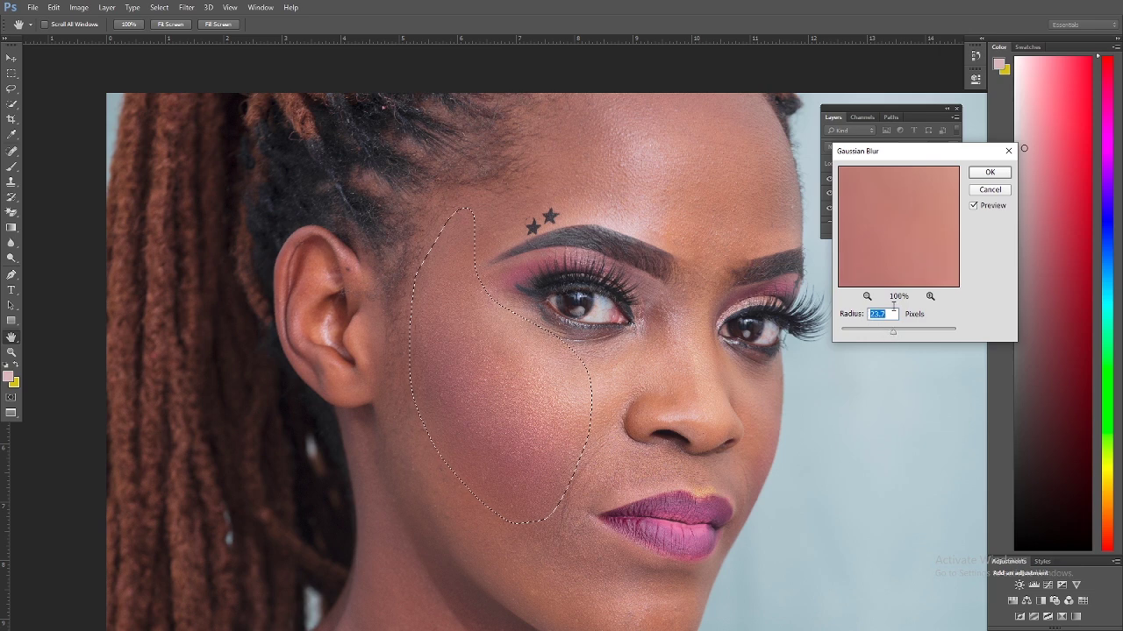
drag(904, 156, 897, 317)
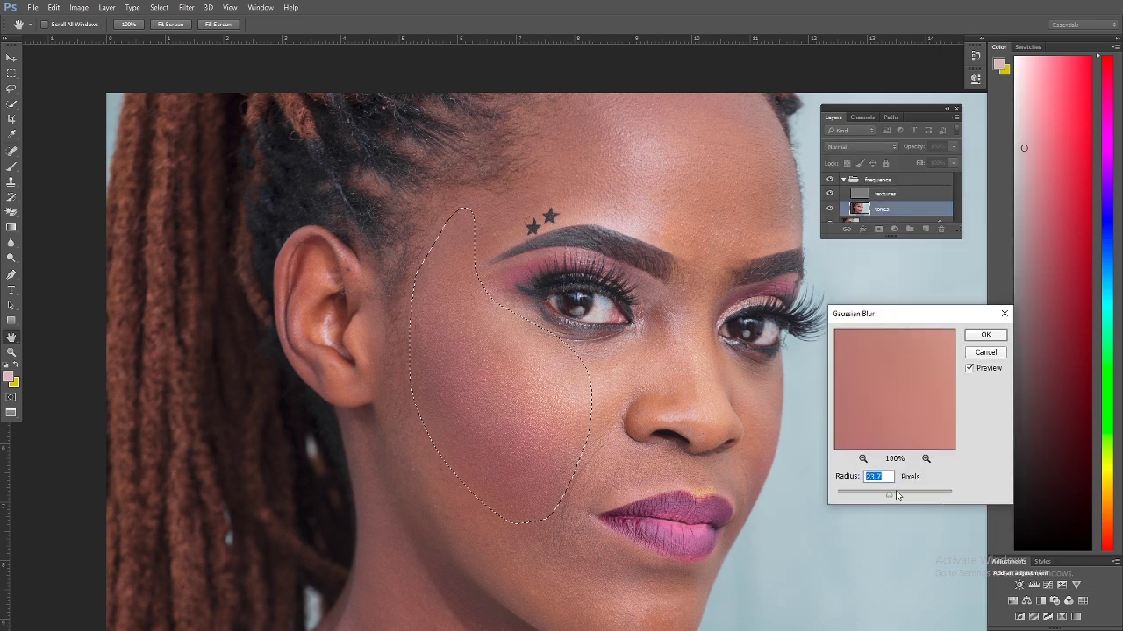
drag(897, 496, 856, 509)
click(985, 334)
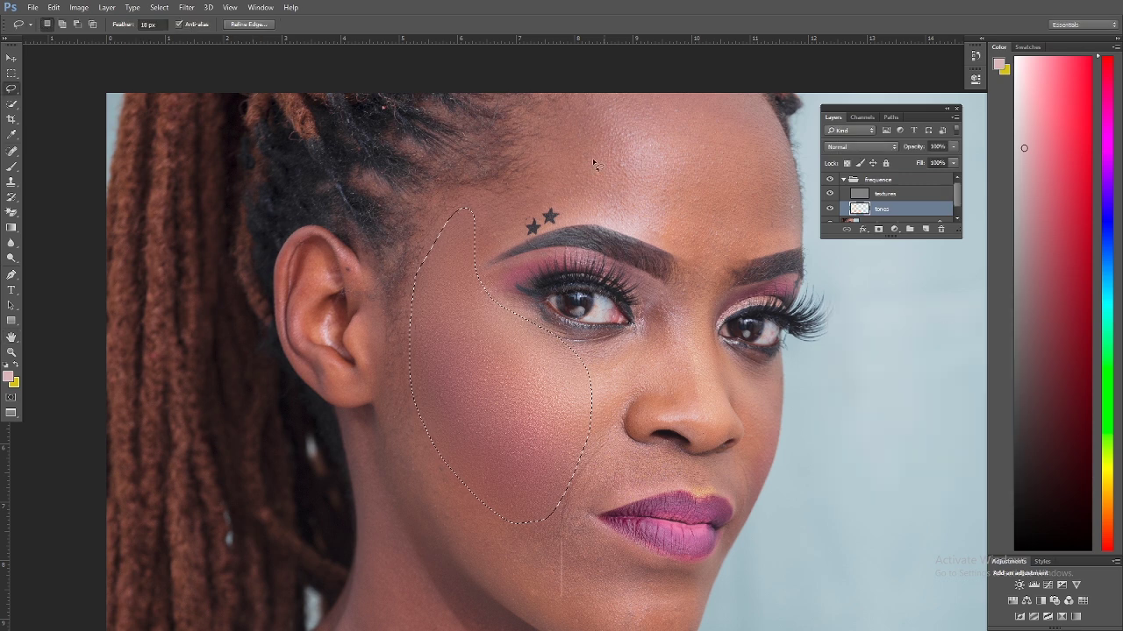
key(ctrl+d)
Lasso the near jawline and the fold beside the mouth in turn, repeating the Gaussian Blur on each and deselecting.
drag(528, 368, 539, 219)
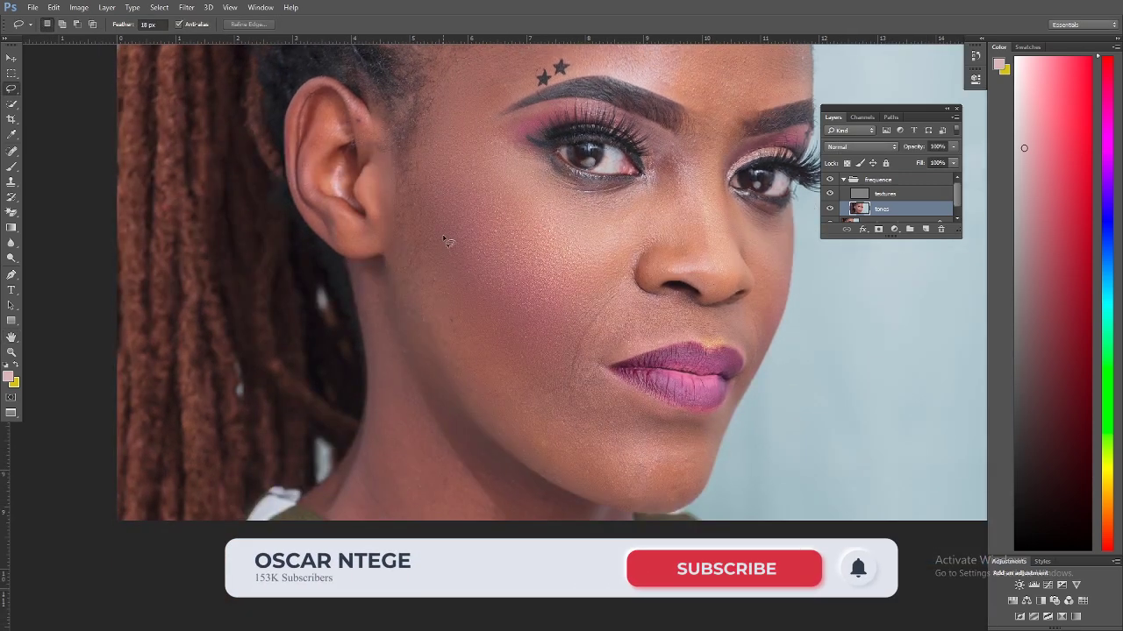
mouse_move(444, 235)
mouse_down()
mouse_move(614, 417)
mouse_move(633, 454)
mouse_move(478, 419)
mouse_move(419, 274)
mouse_move(425, 222)
mouse_up()
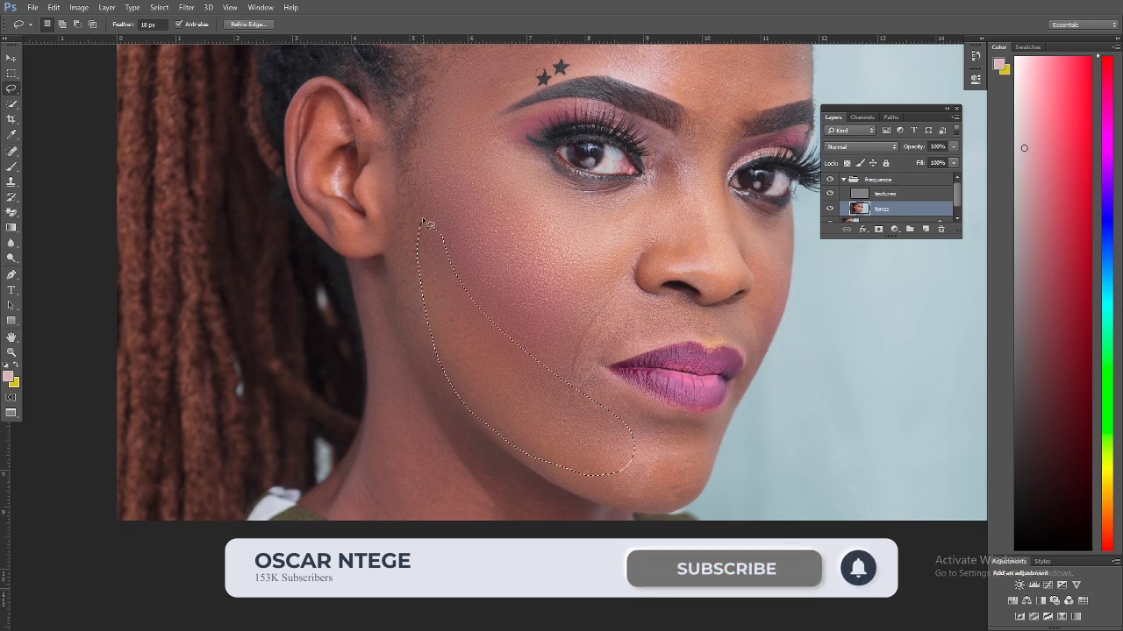
key(ctrl+d)
drag(581, 295, 512, 190)
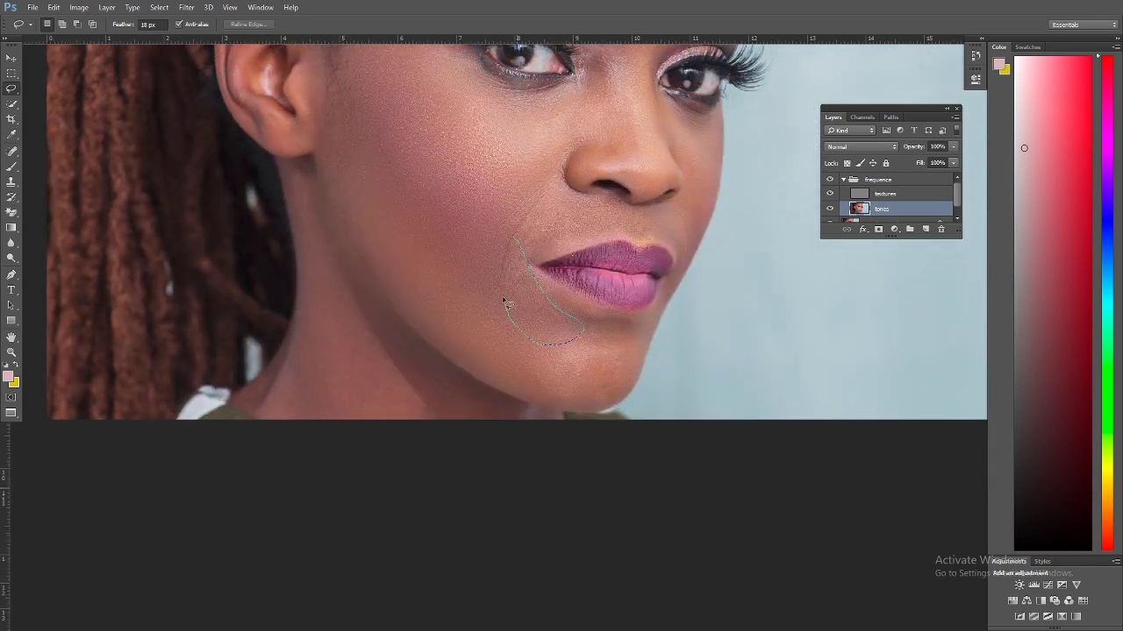
drag(542, 247, 538, 280)
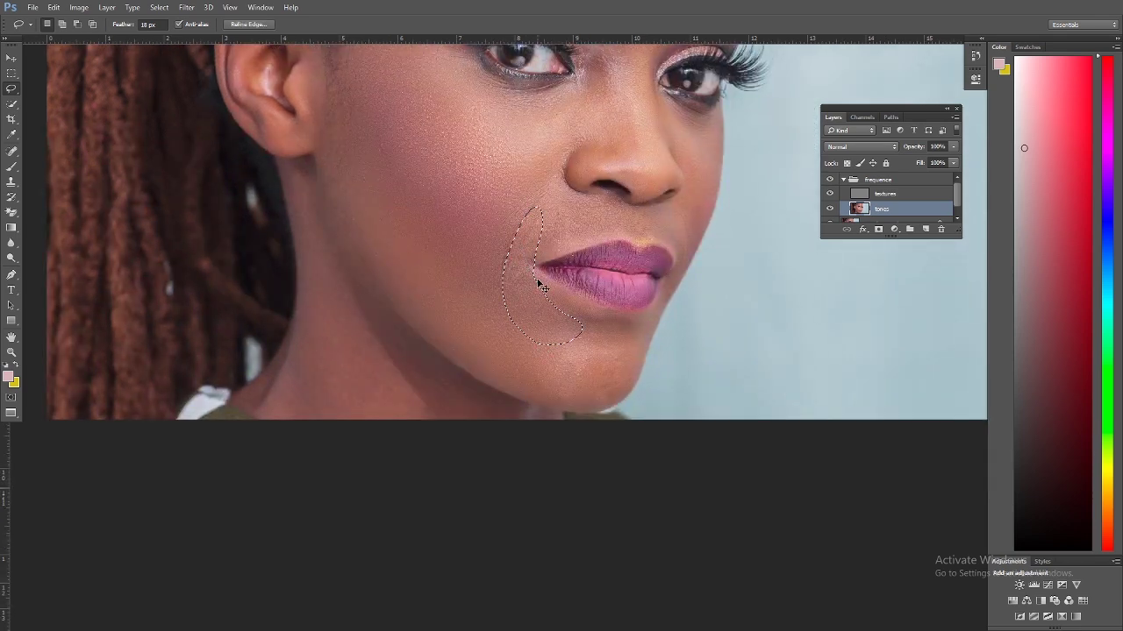
key(ctrl+d)
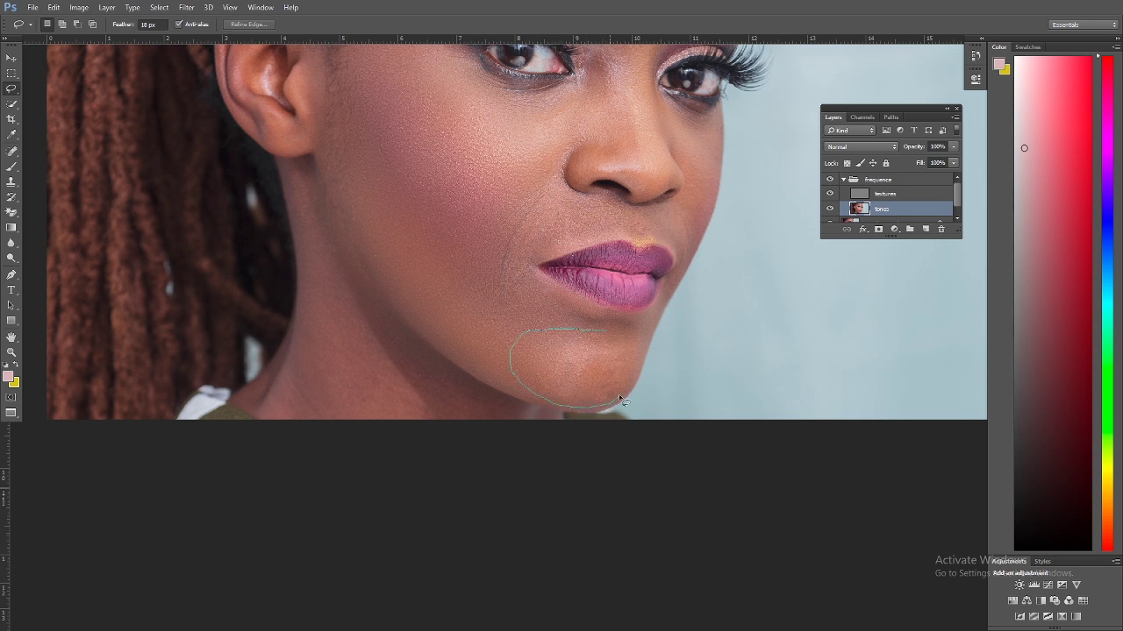
Lasso the chin below the lips, smooth it with a slightly adjusted Gaussian Blur, and deselect.
mouse_move(620, 400)
mouse_down()
mouse_move(635, 368)
mouse_move(629, 344)
mouse_up()
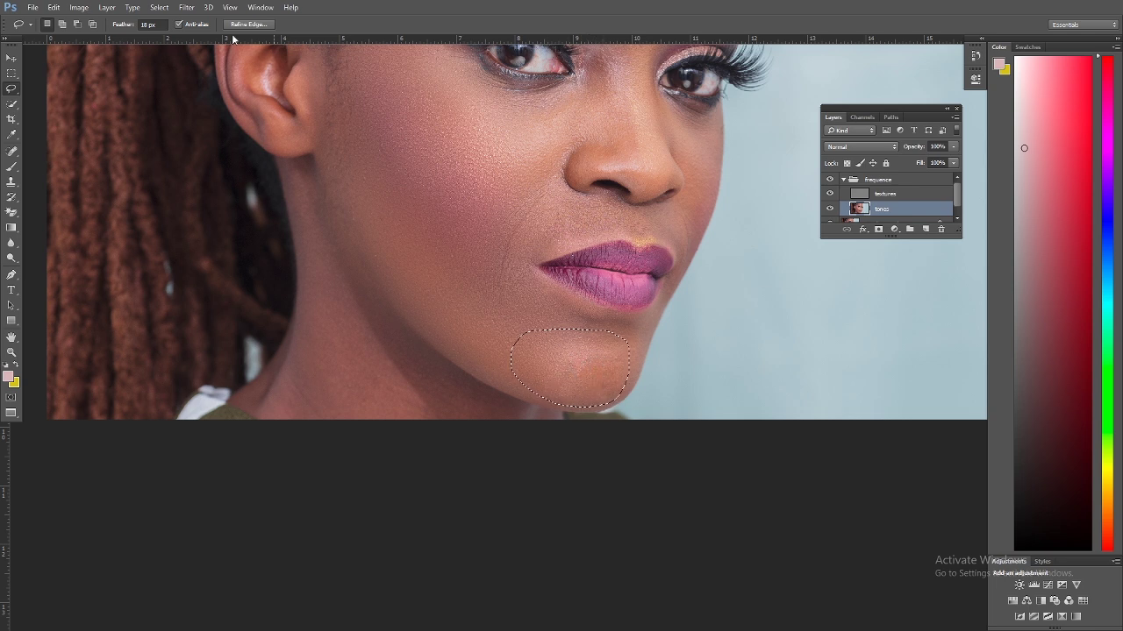
click(186, 7)
mouse_move(218, 206)
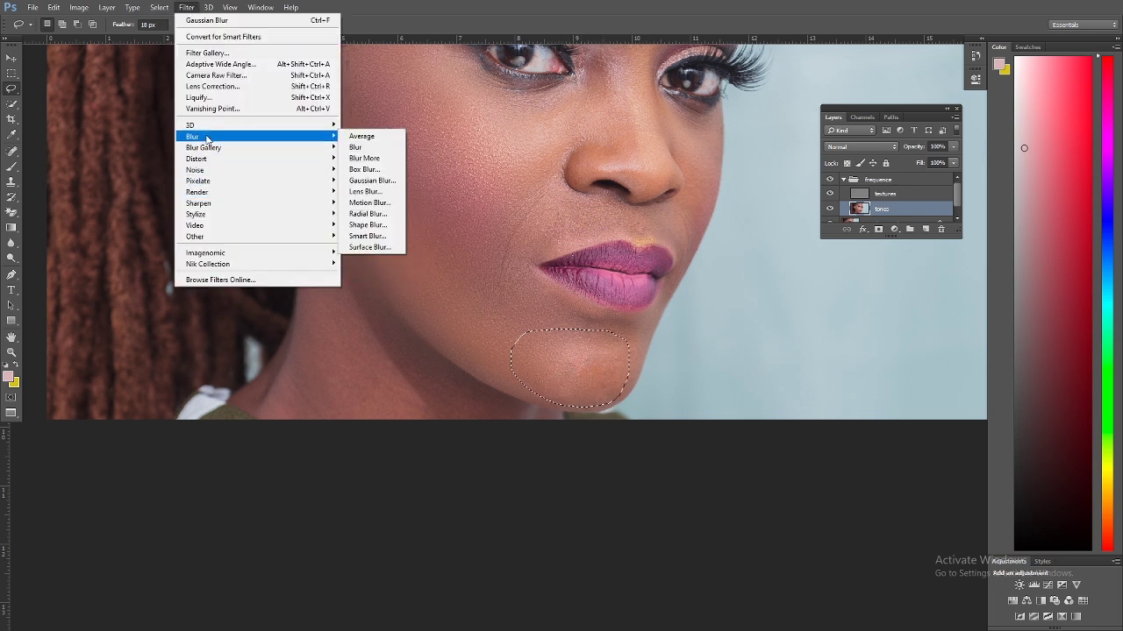
mouse_move(316, 136)
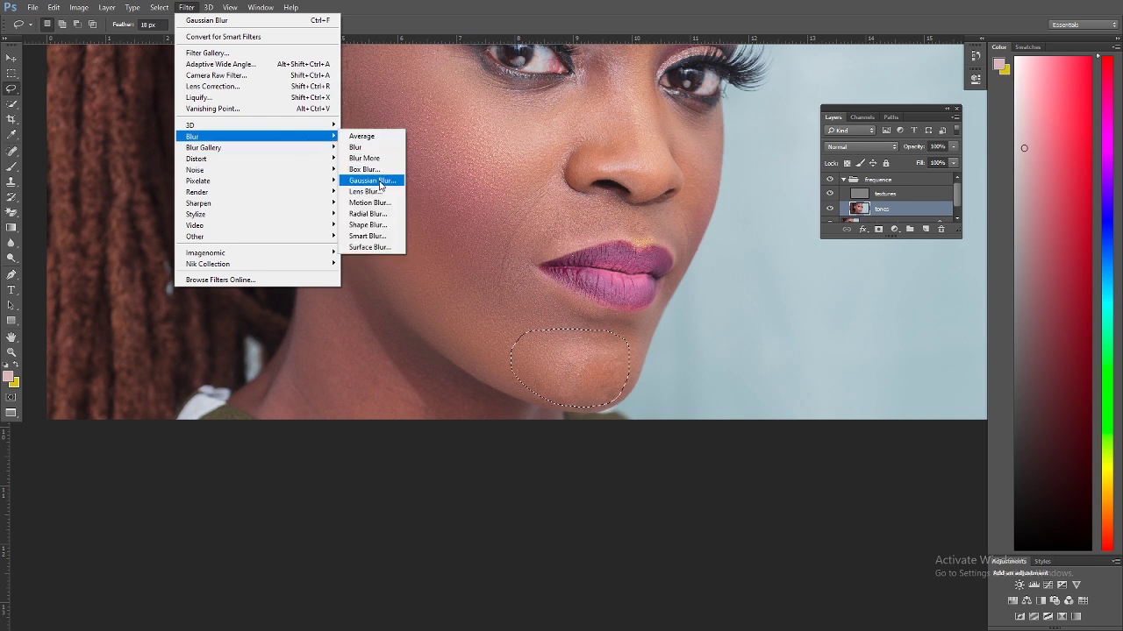
click(372, 180)
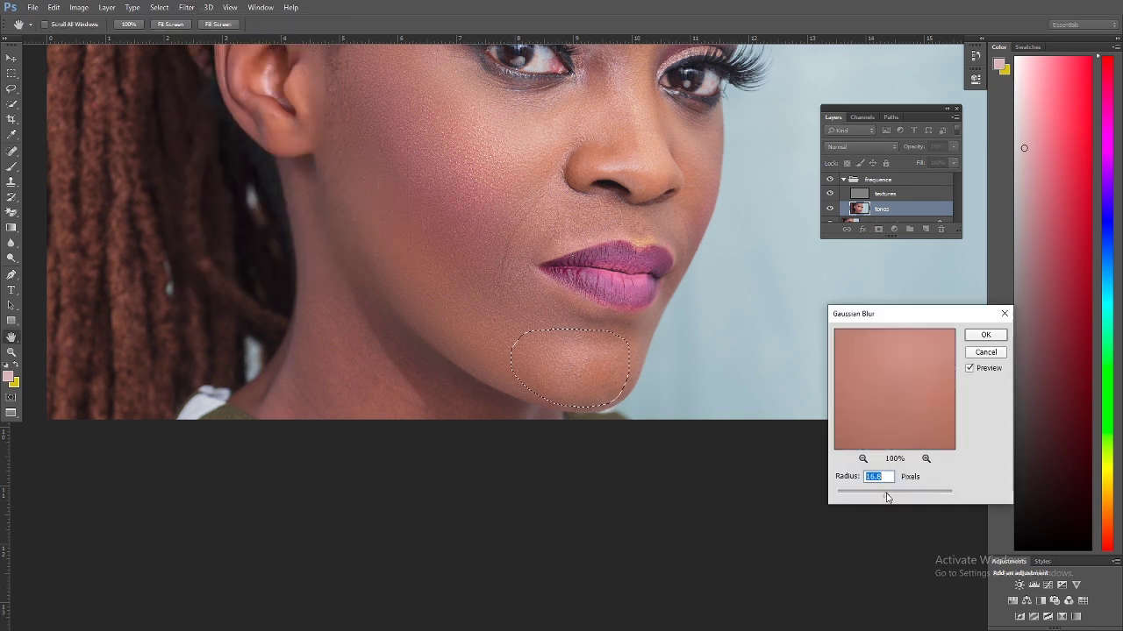
mouse_move(886, 497)
mouse_down()
mouse_move(858, 500)
mouse_move(891, 497)
mouse_up()
click(985, 335)
key(ctrl+d)
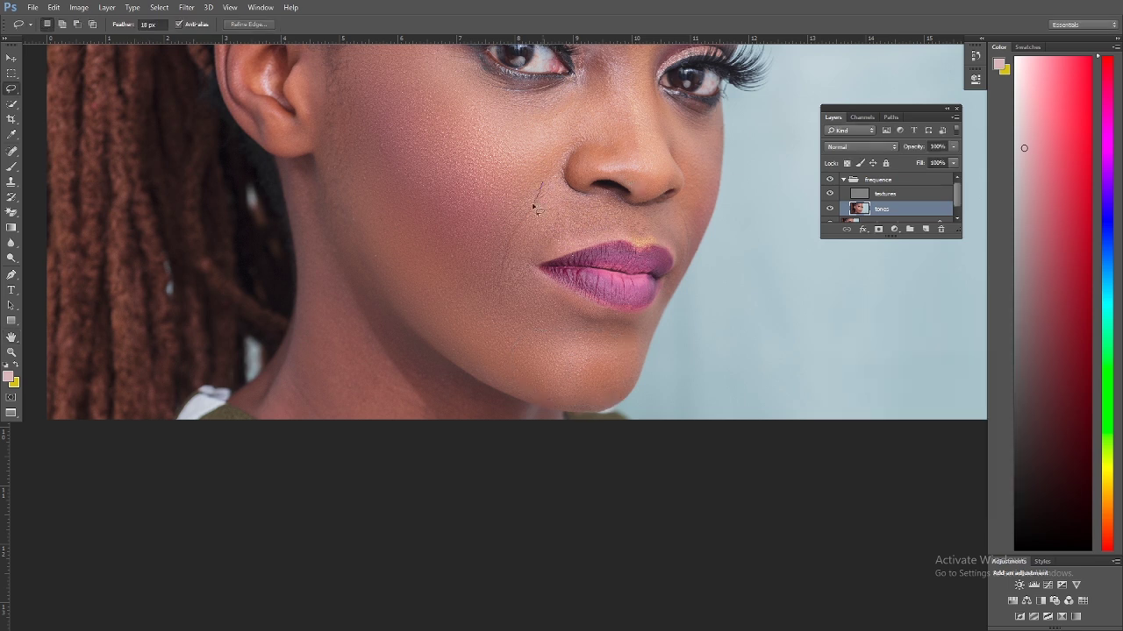
Lasso the skin between the nose and upper lip and apply a Gaussian Blur with a radius of 33.2 pixels.
drag(570, 250, 639, 239)
drag(595, 208, 559, 177)
click(188, 8)
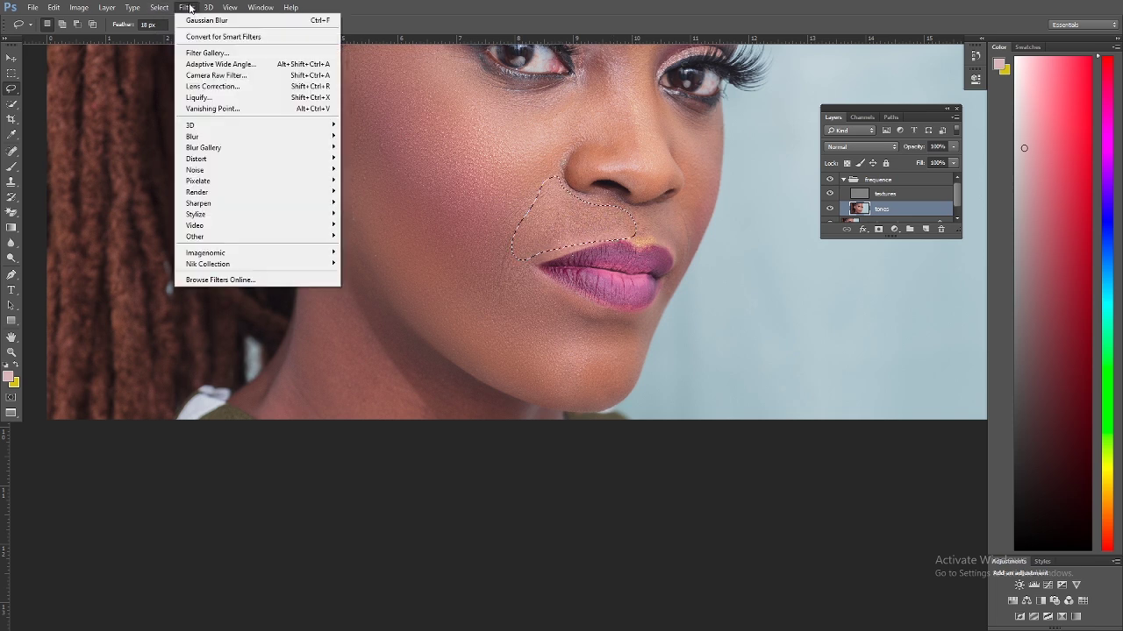
mouse_move(335, 142)
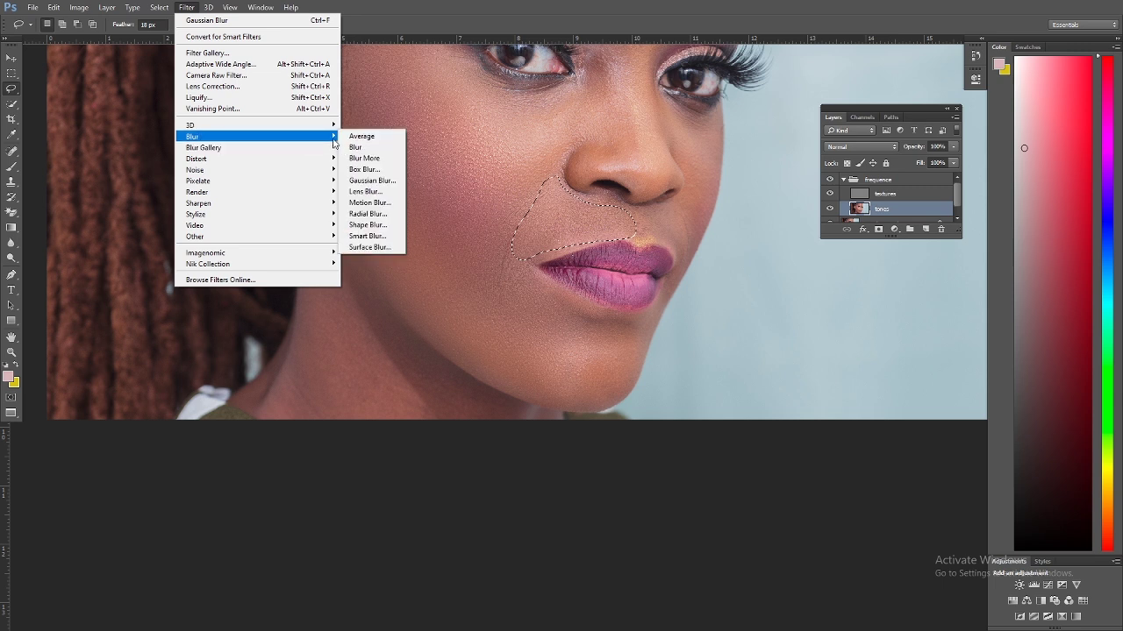
click(372, 180)
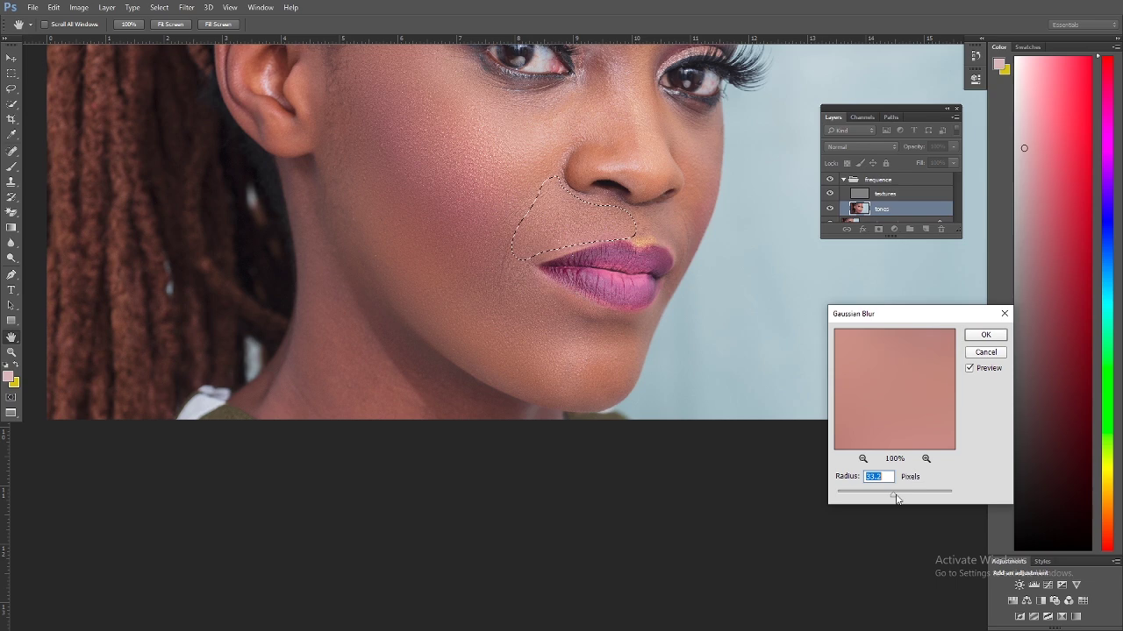
click(983, 336)
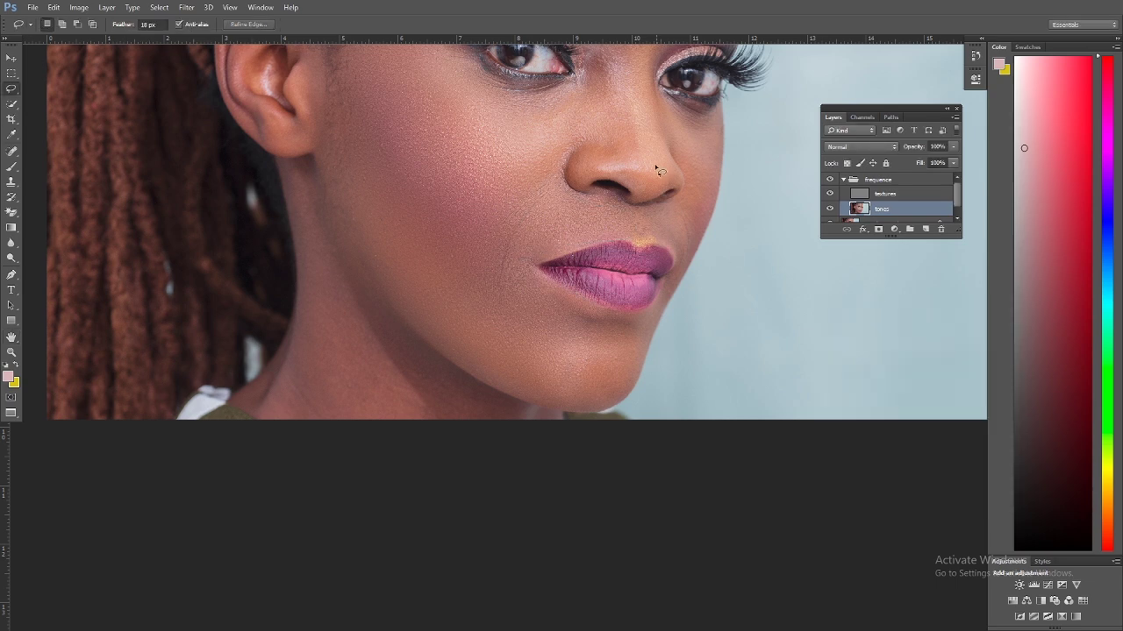
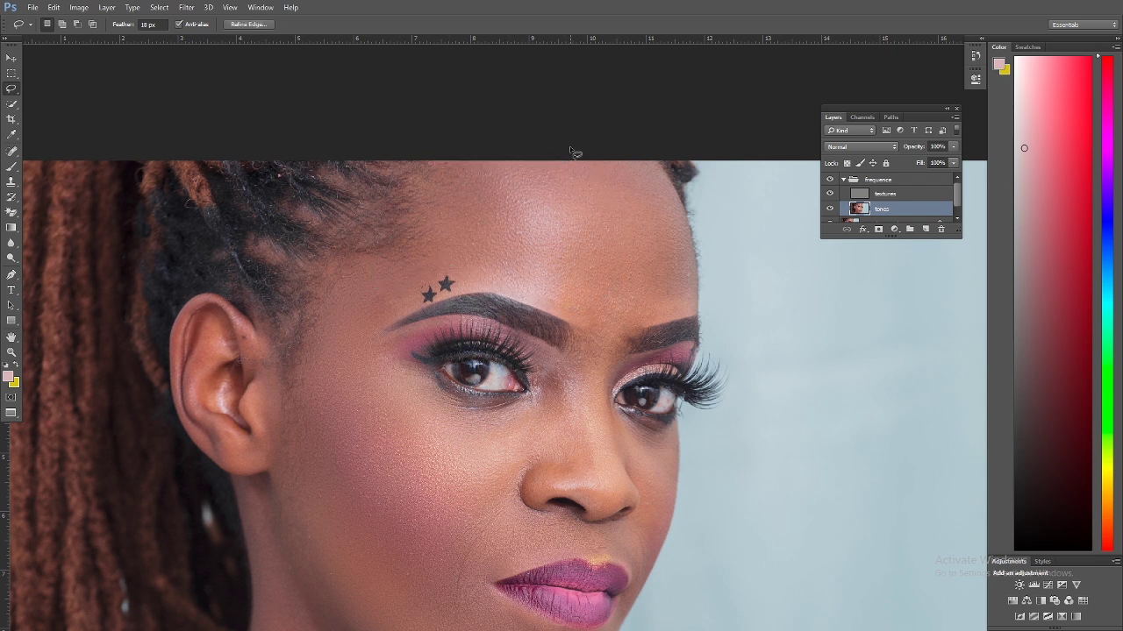
Lasso the forehead skin between the hairline and eyebrows and smooth its tones with the same blur.
mouse_move(579, 157)
mouse_down()
mouse_move(593, 189)
mouse_move(577, 377)
mouse_move(586, 379)
mouse_move(616, 371)
mouse_move(628, 323)
mouse_move(671, 280)
mouse_move(673, 224)
mouse_move(641, 159)
mouse_up()
click(526, 196)
mouse_move(624, 292)
mouse_down()
mouse_move(675, 311)
mouse_move(683, 283)
mouse_move(664, 245)
mouse_up()
click(521, 246)
Lasso the skin under the near eye, repeat the blur on it, and deselect.
scroll(526, 245, down, 6)
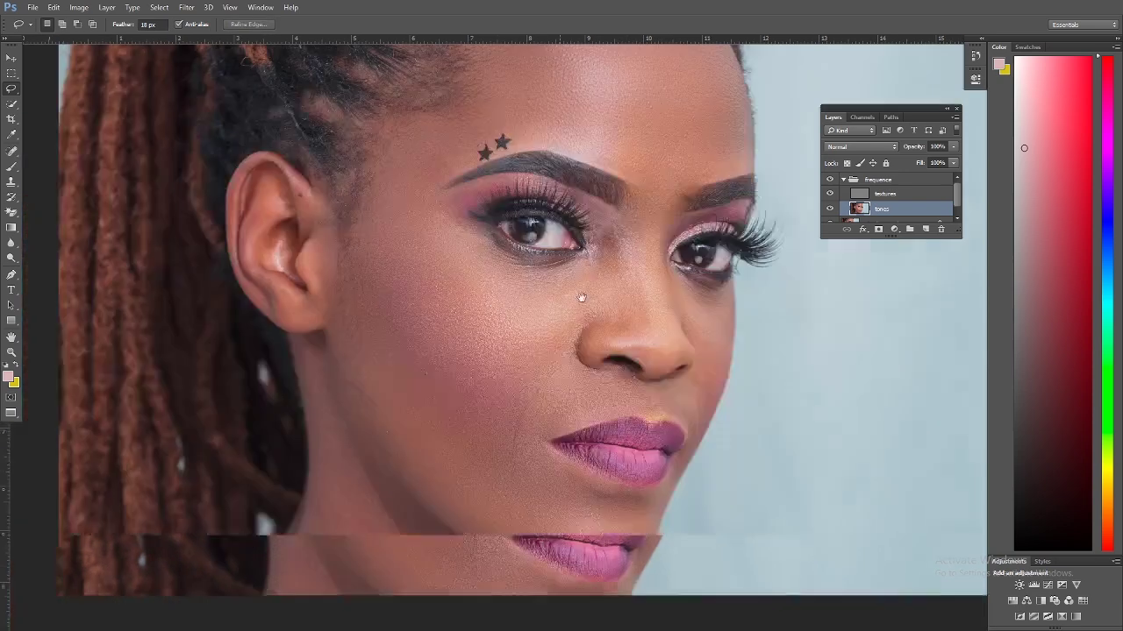
scroll(555, 238, up, 5)
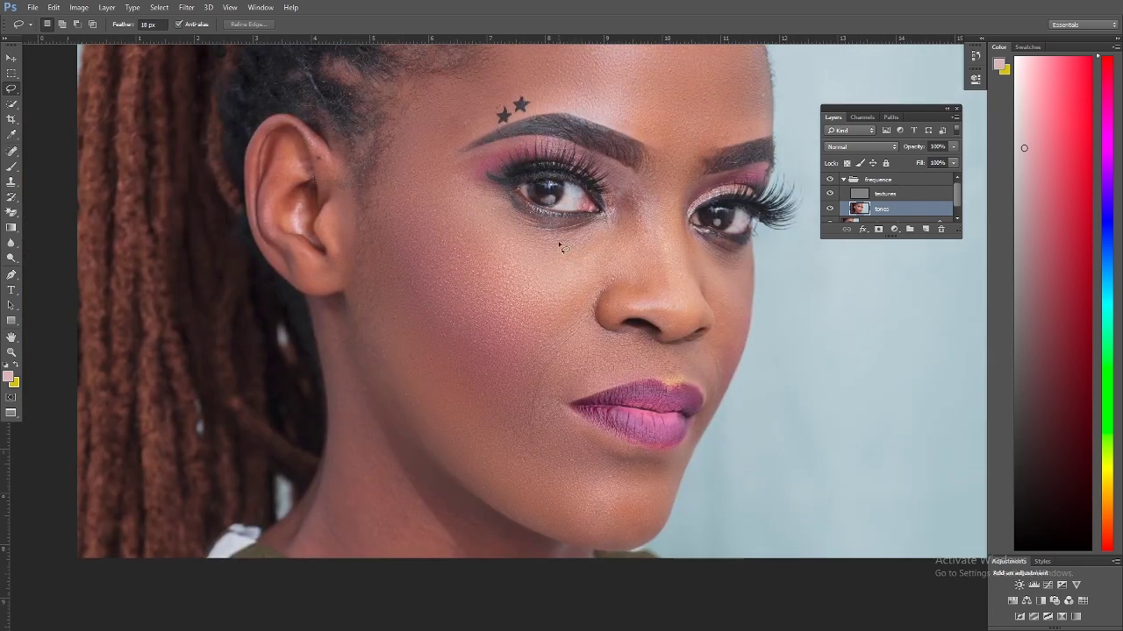
mouse_move(500, 202)
mouse_down()
mouse_move(560, 237)
mouse_move(618, 228)
mouse_move(589, 259)
mouse_move(520, 246)
mouse_move(479, 185)
mouse_move(505, 207)
mouse_up()
key(ctrl+d)
Lasso the near side of the nose and the nose bridge in turn, repeating the blur on each and deselecting.
drag(617, 199, 622, 257)
mouse_move(665, 295)
mouse_down()
mouse_move(654, 208)
mouse_move(611, 170)
mouse_up()
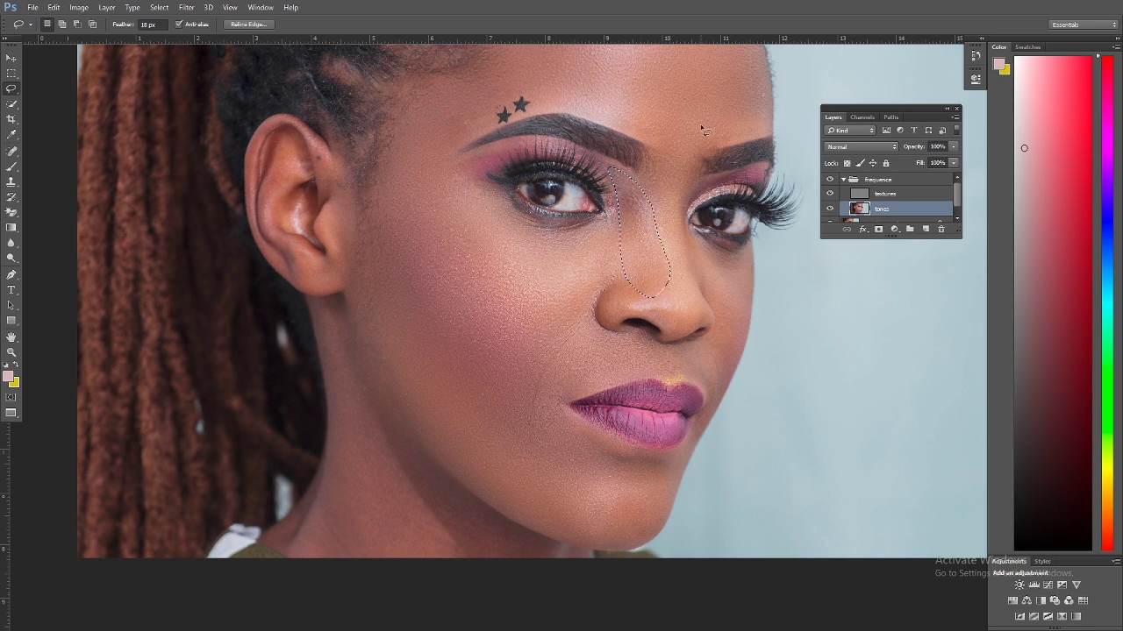
key(ctrl+d)
drag(669, 184, 661, 159)
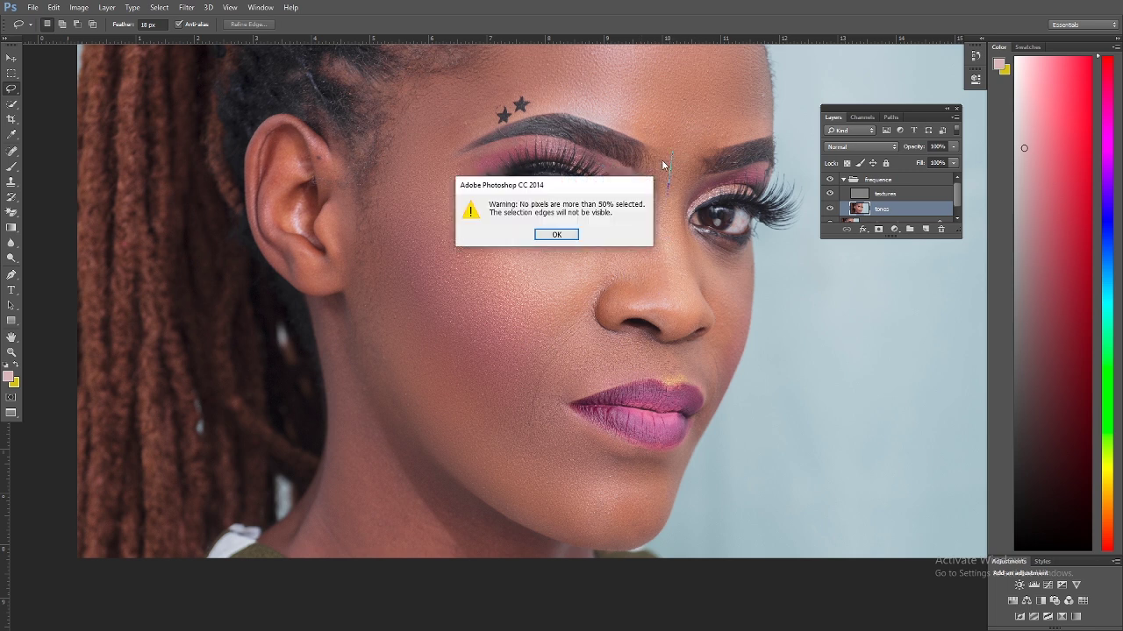
click(558, 237)
mouse_move(656, 234)
mouse_down()
mouse_move(662, 309)
mouse_move(688, 268)
mouse_move(669, 139)
mouse_up()
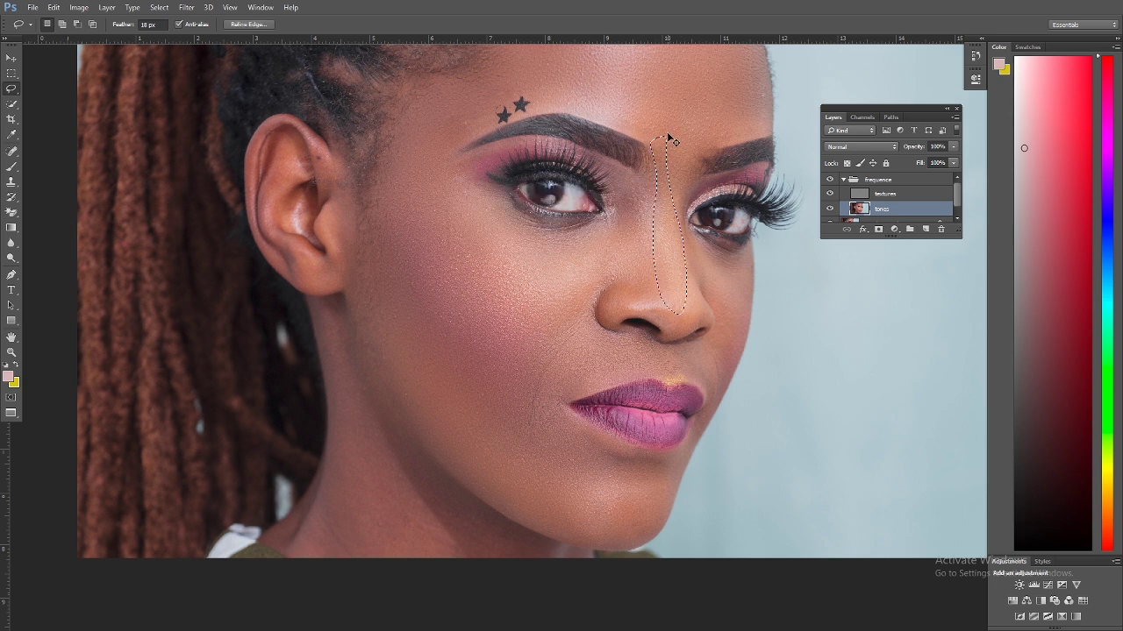
key(ctrl+d)
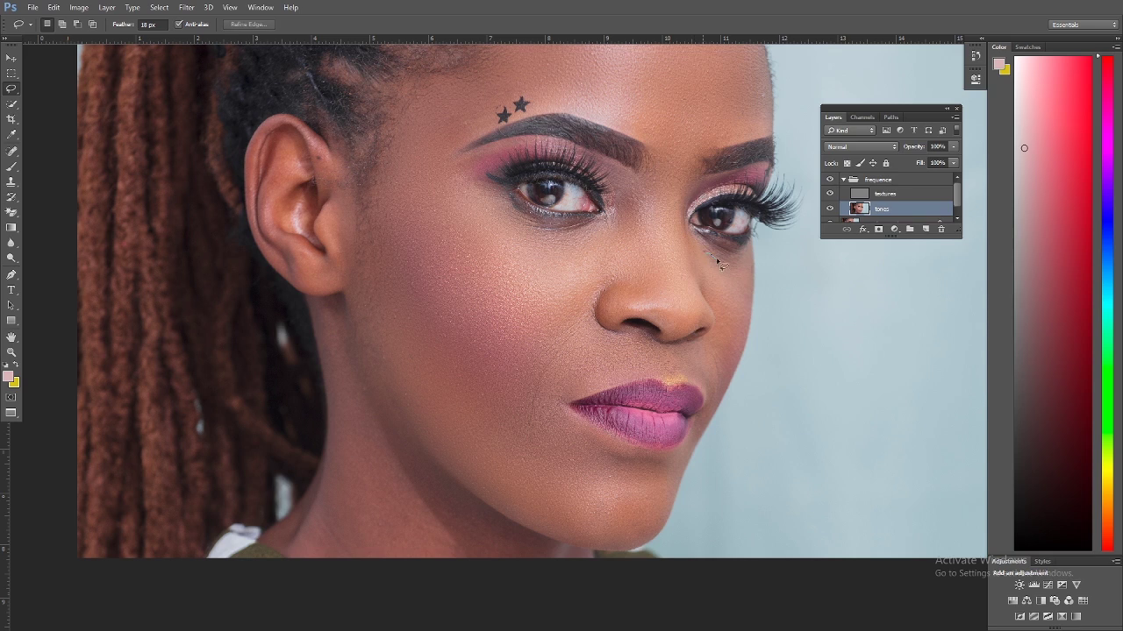
Lasso the far cheek skin beside the nose below the far eye, repeat the blur on it, and deselect.
mouse_move(718, 263)
mouse_down()
mouse_move(743, 288)
mouse_move(750, 320)
mouse_up()
mouse_move(739, 365)
mouse_down()
mouse_move(710, 399)
mouse_move(718, 320)
mouse_move(693, 261)
mouse_up()
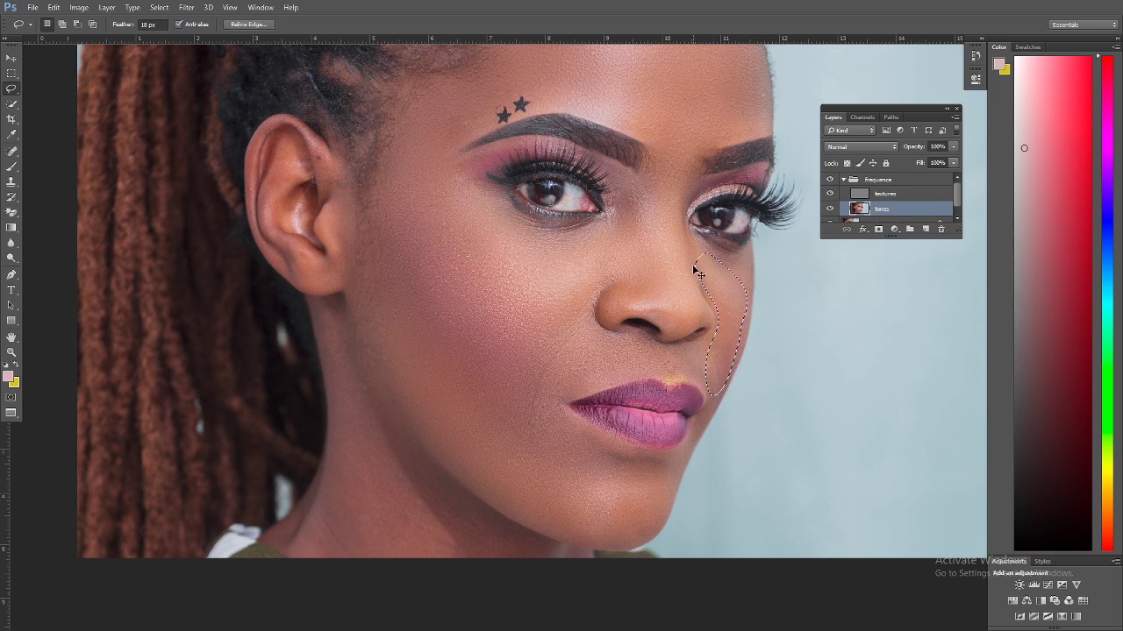
key(ctrl+d)
Lasso the neck skin from below the ear down to the collar, repeat the blur, and deselect.
scroll(517, 263, down, 3)
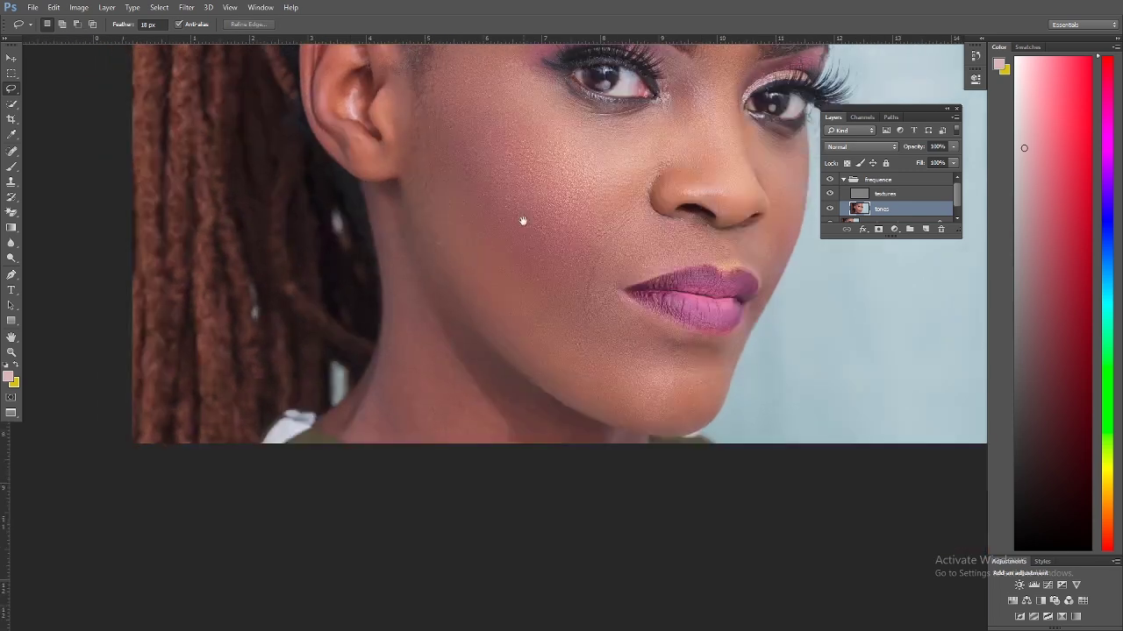
mouse_move(399, 208)
mouse_down()
mouse_move(448, 347)
mouse_move(522, 450)
mouse_move(437, 476)
mouse_move(360, 437)
mouse_move(387, 326)
mouse_move(383, 198)
mouse_up()
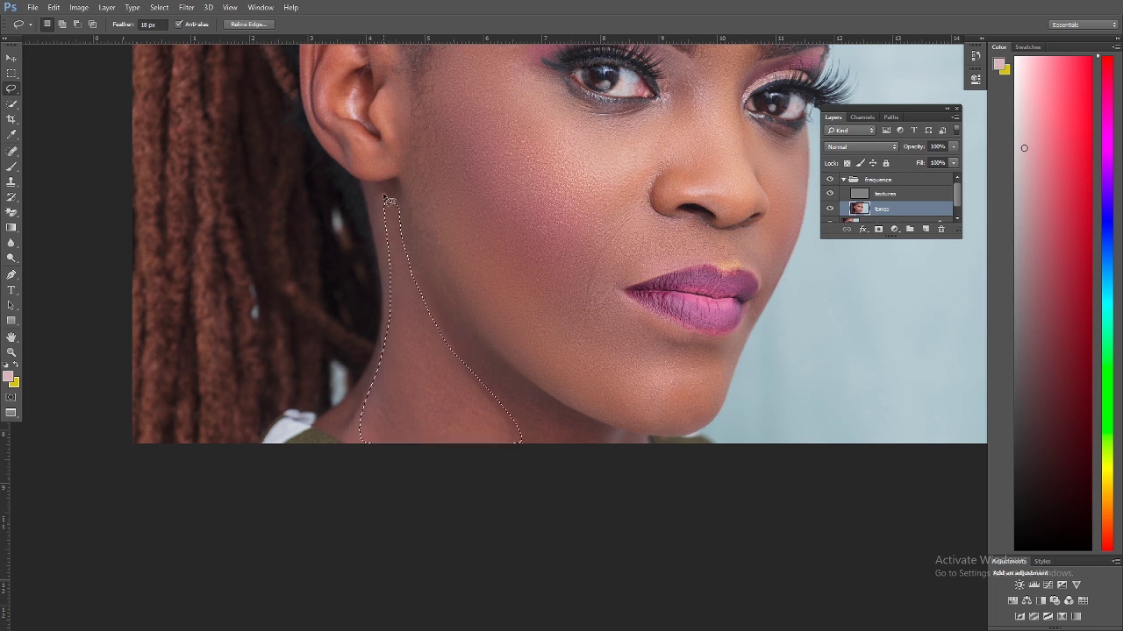
key(ctrl+d)
Lasso the shadow strip along the jawline from the ear to under the chin, repeat the blur, and deselect.
drag(415, 230, 446, 308)
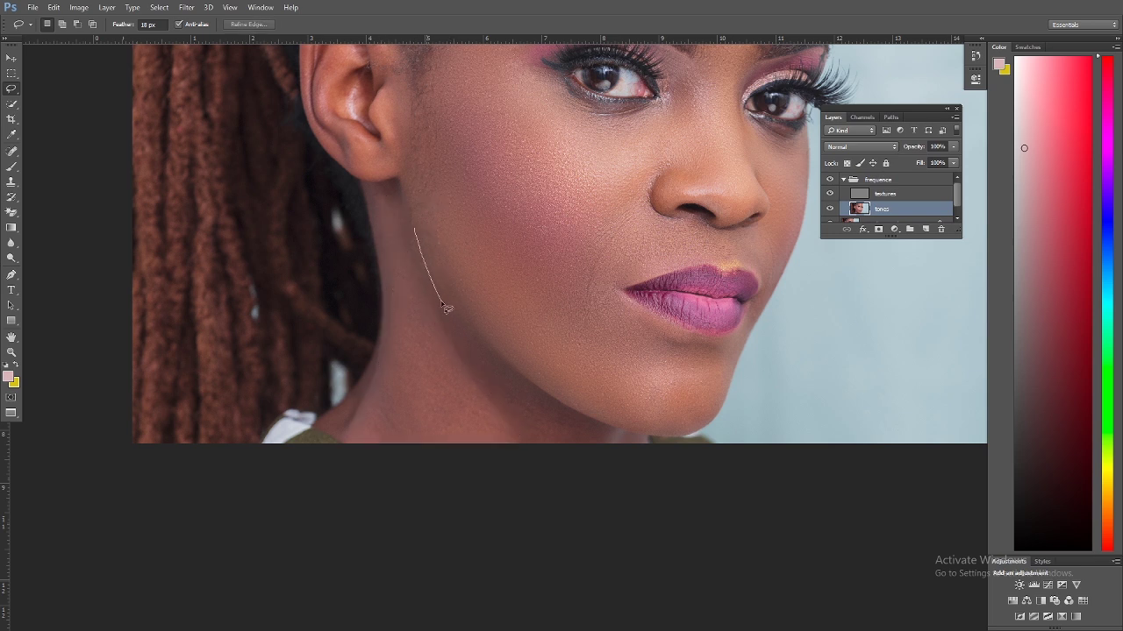
mouse_move(496, 407)
mouse_down()
mouse_move(538, 468)
mouse_move(600, 497)
mouse_up()
drag(600, 437, 550, 408)
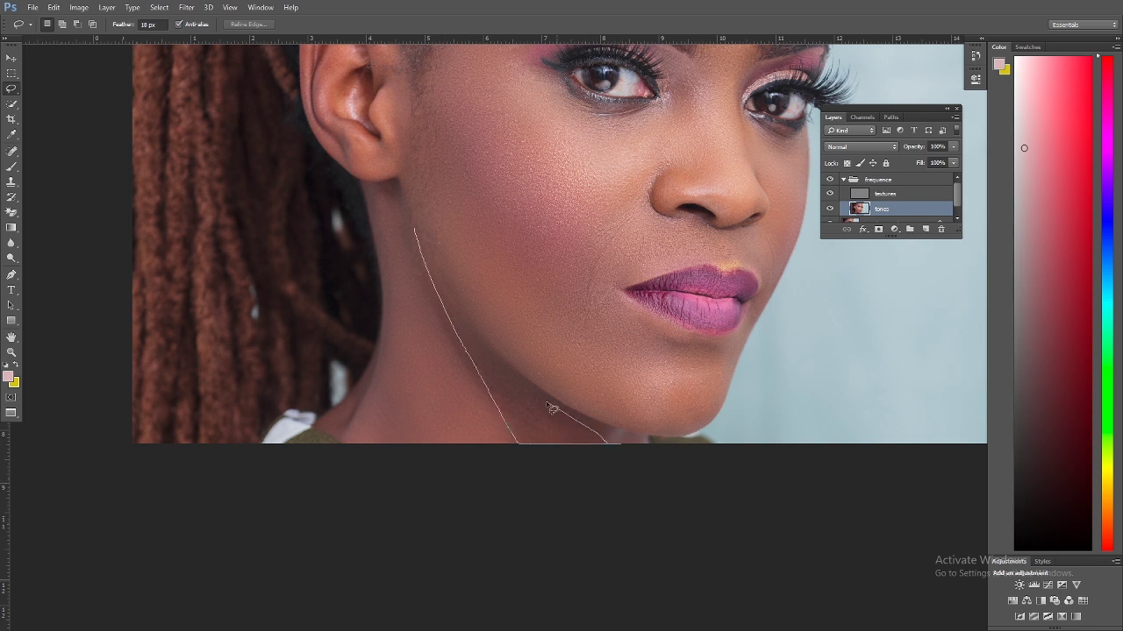
drag(471, 337, 419, 174)
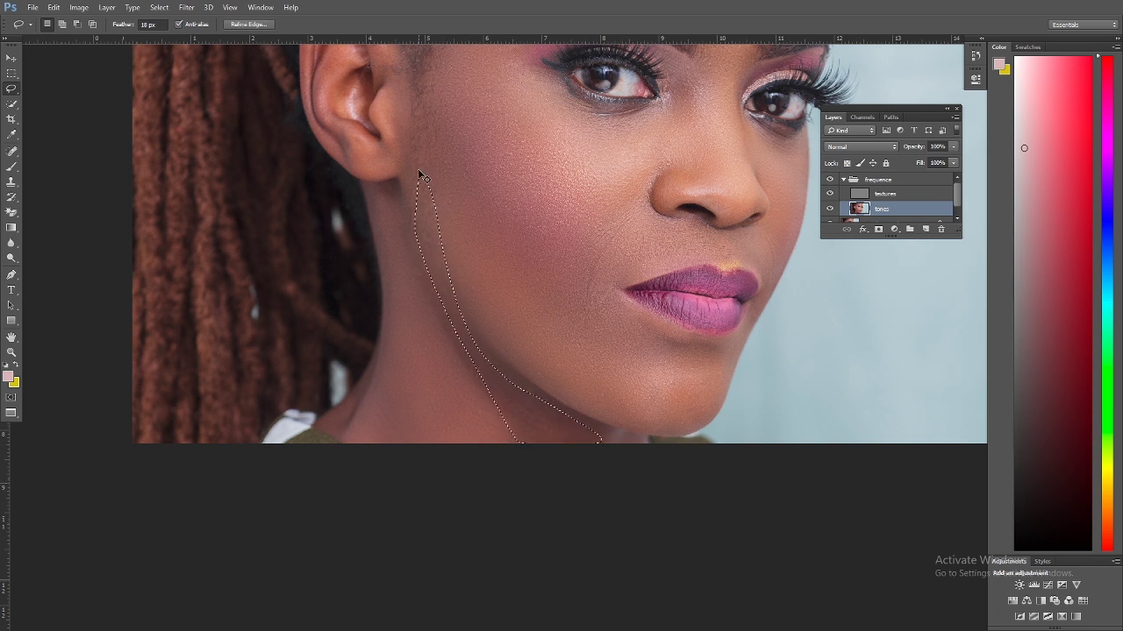
key(ctrl+d)
Lasso the near eye's upper lid and the skin by its inner corner in turn, repeating the blur on each and deselecting.
scroll(597, 197, up, 5)
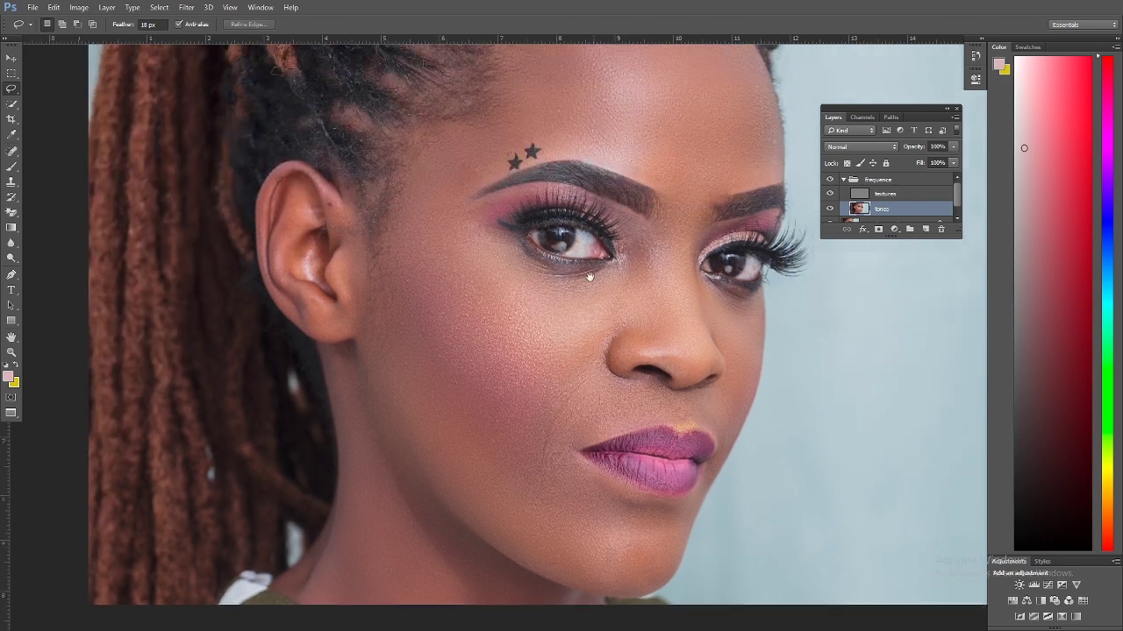
mouse_move(504, 224)
mouse_down()
mouse_move(445, 251)
mouse_move(510, 238)
mouse_move(532, 219)
mouse_up()
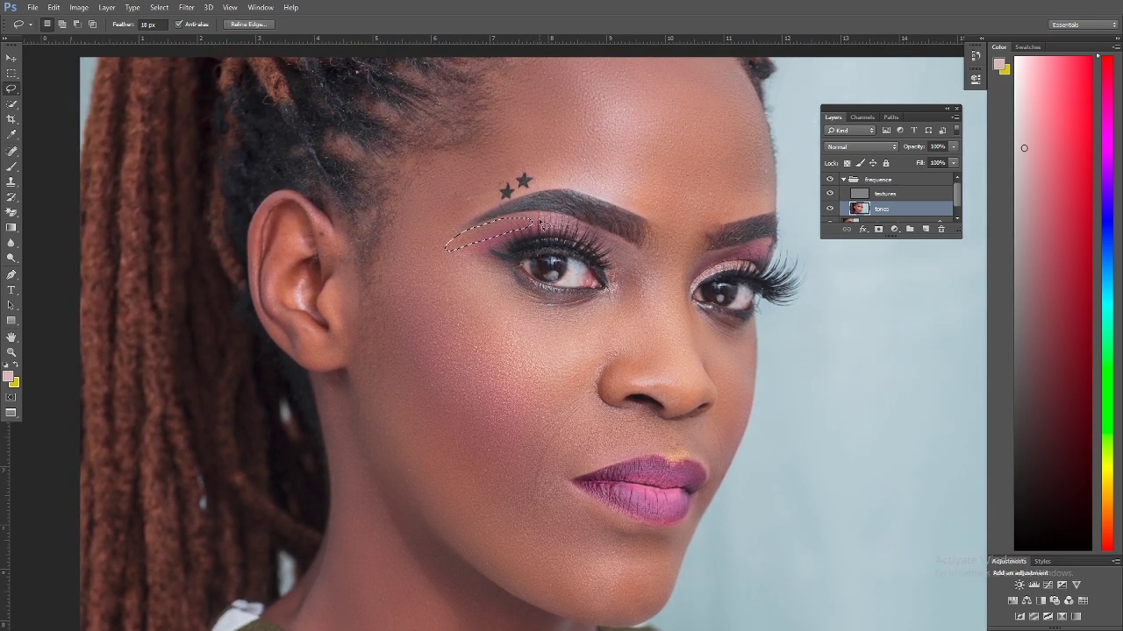
key(ctrl+d)
mouse_move(617, 258)
mouse_down()
mouse_move(625, 308)
mouse_move(641, 261)
mouse_up()
key(ctrl+d)
Select the textures layer and set its blend mode to Normal.
click(893, 193)
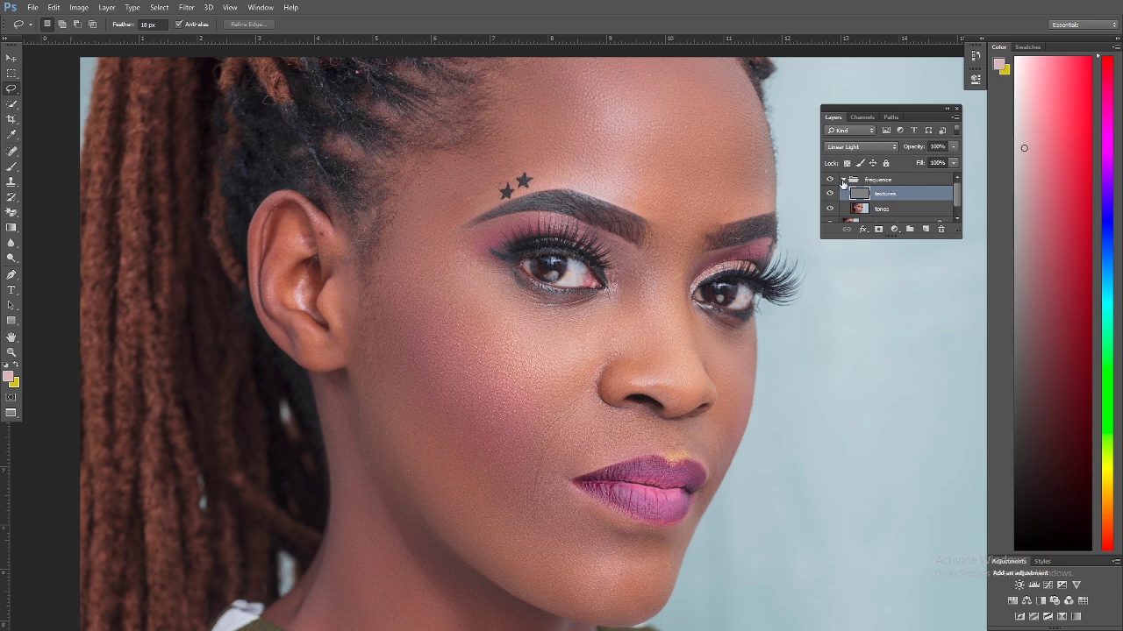
click(12, 352)
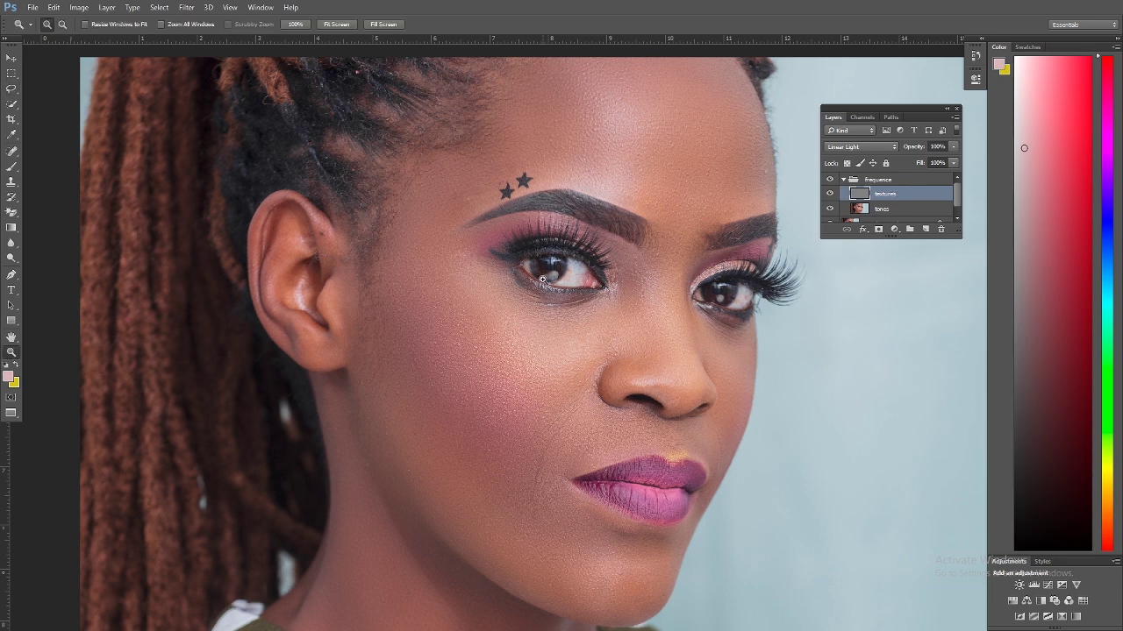
click(544, 278)
alt+click(582, 349)
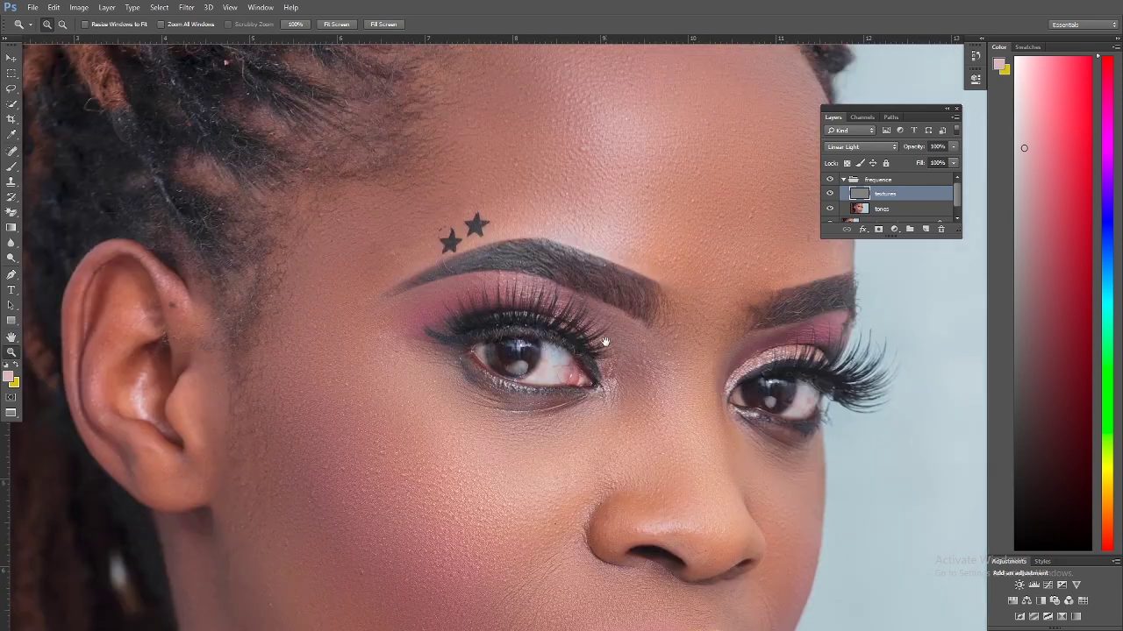
alt+click(579, 354)
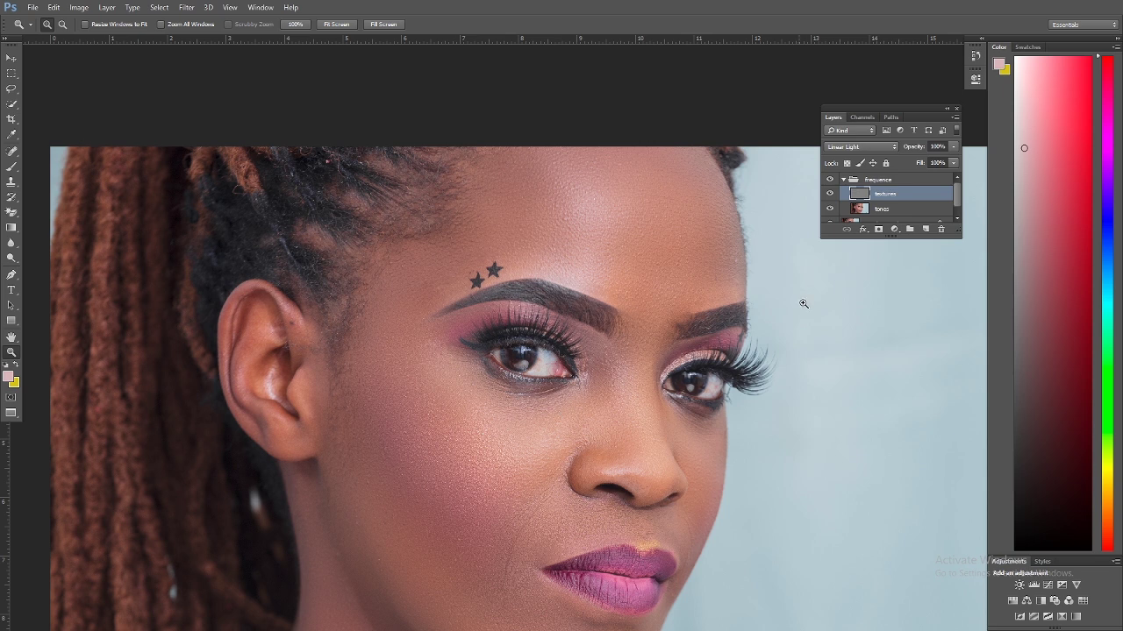
click(893, 148)
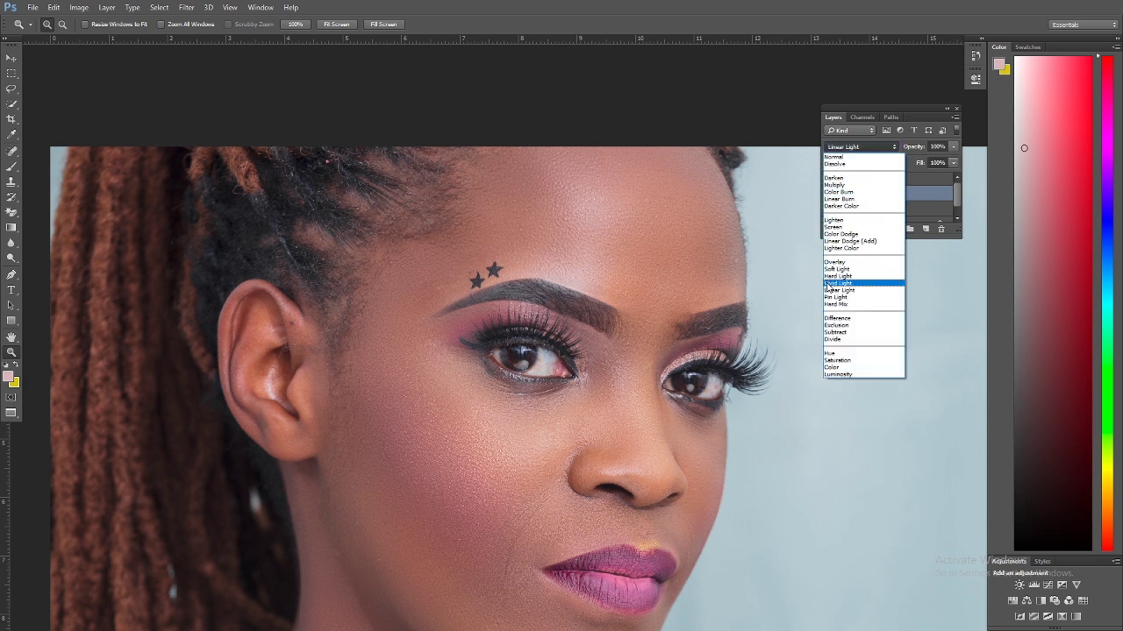
click(835, 157)
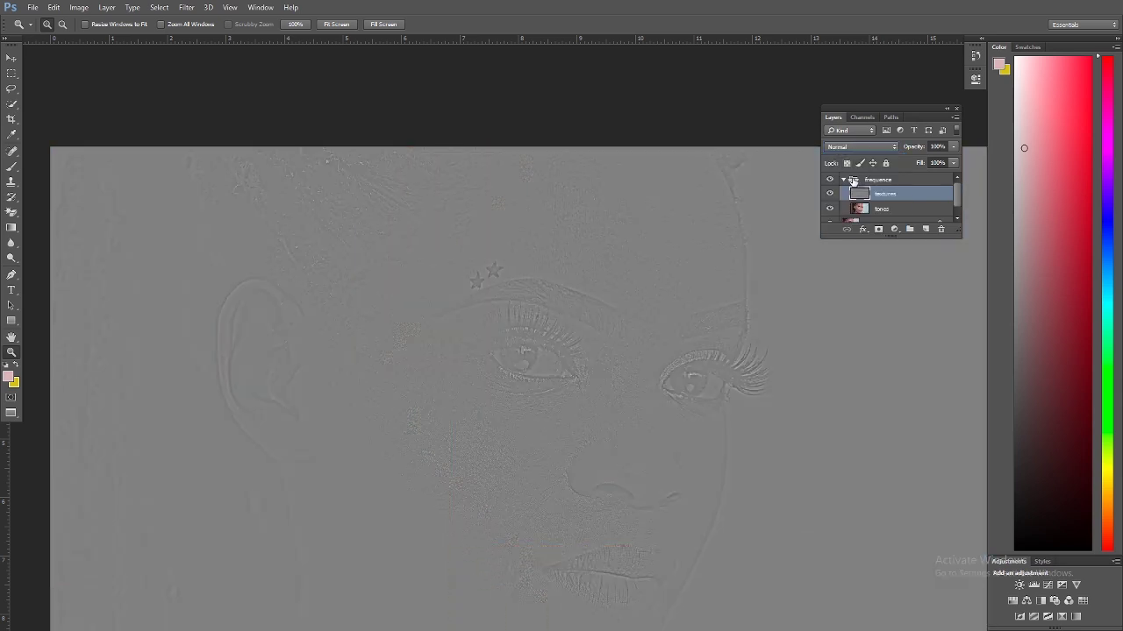
Add a Curves adjustment above the textures layer and shape a steep high-contrast S-curve by pulling highlights up and shadows down.
click(895, 230)
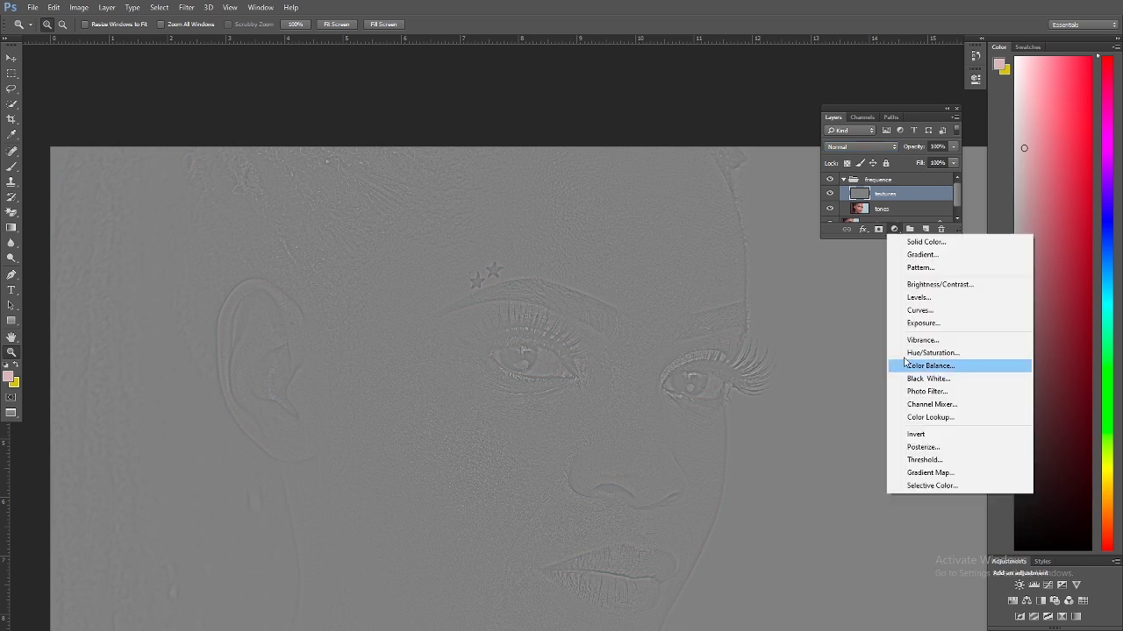
click(918, 310)
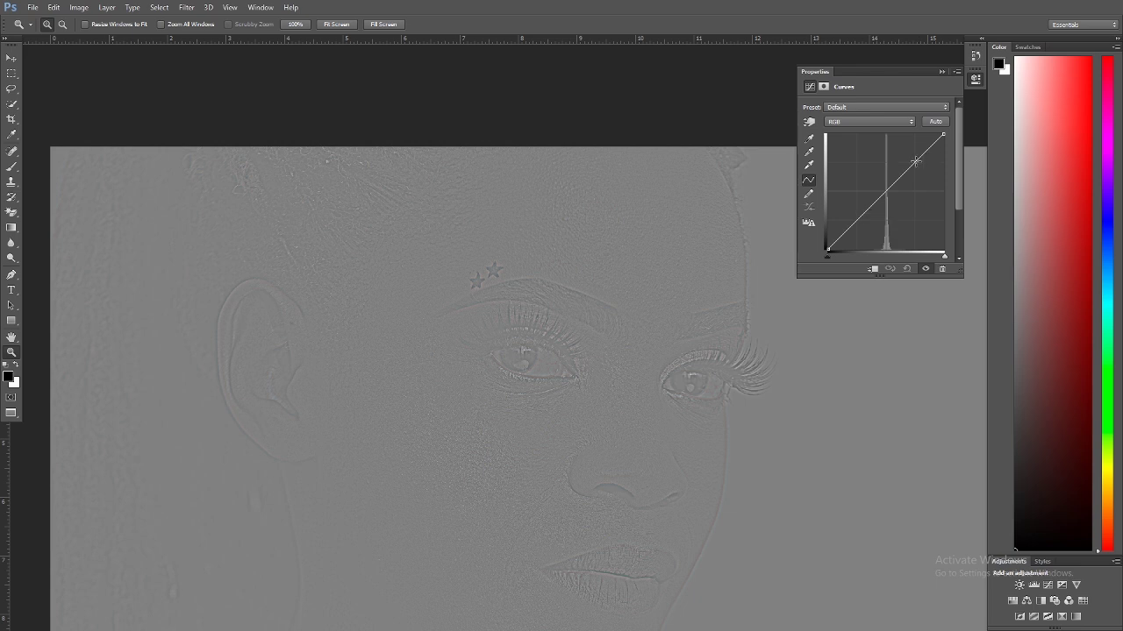
drag(915, 161, 906, 132)
click(909, 133)
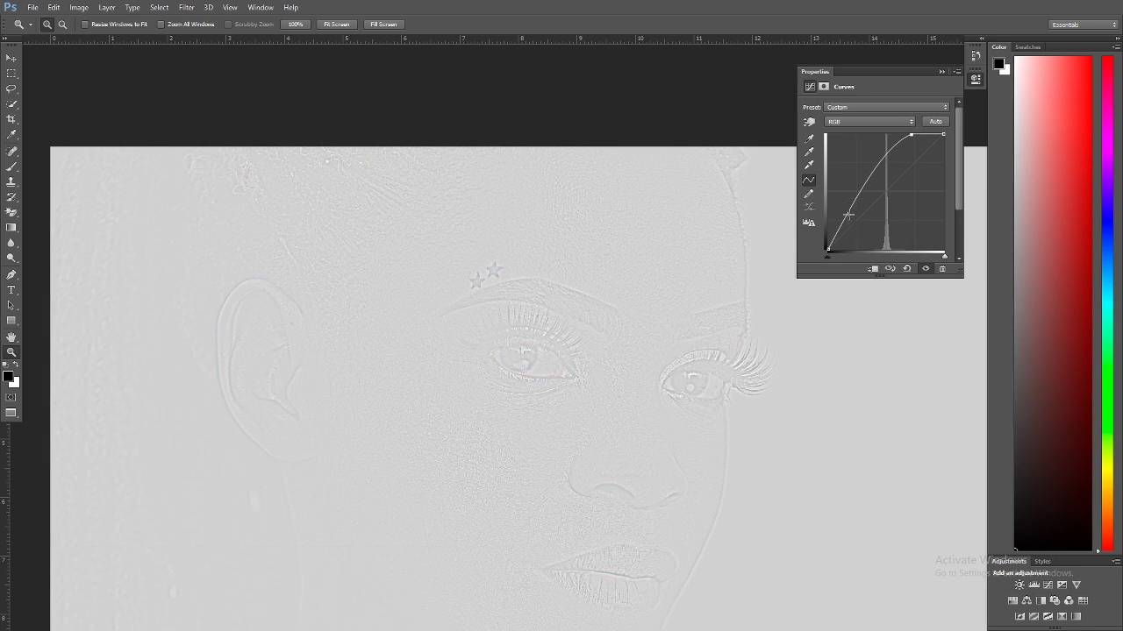
drag(845, 214, 865, 250)
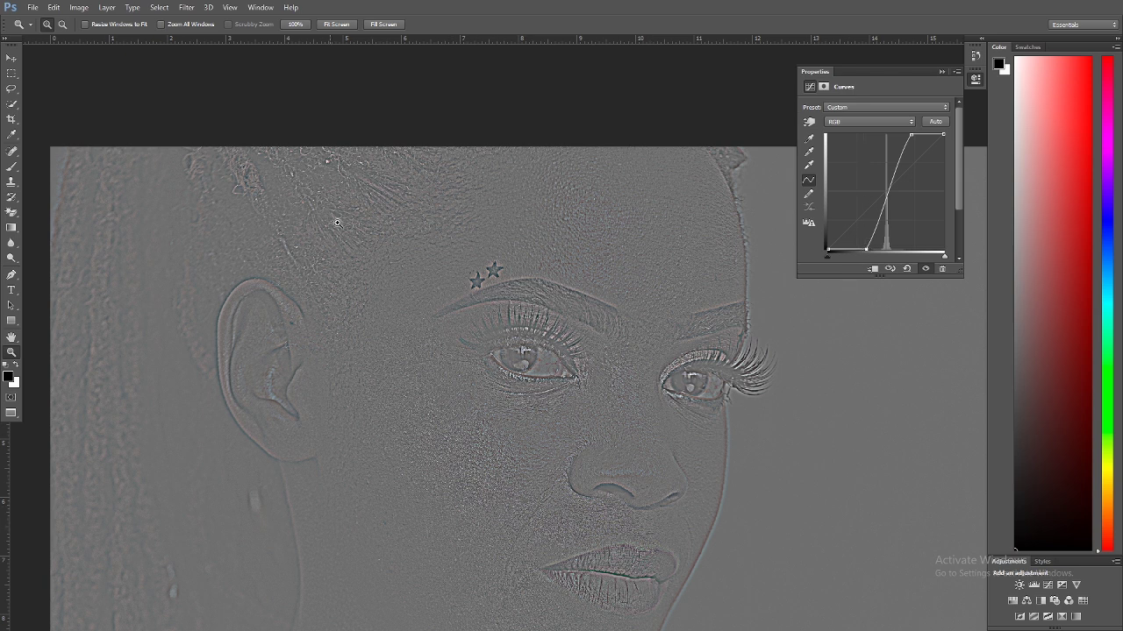
click(958, 76)
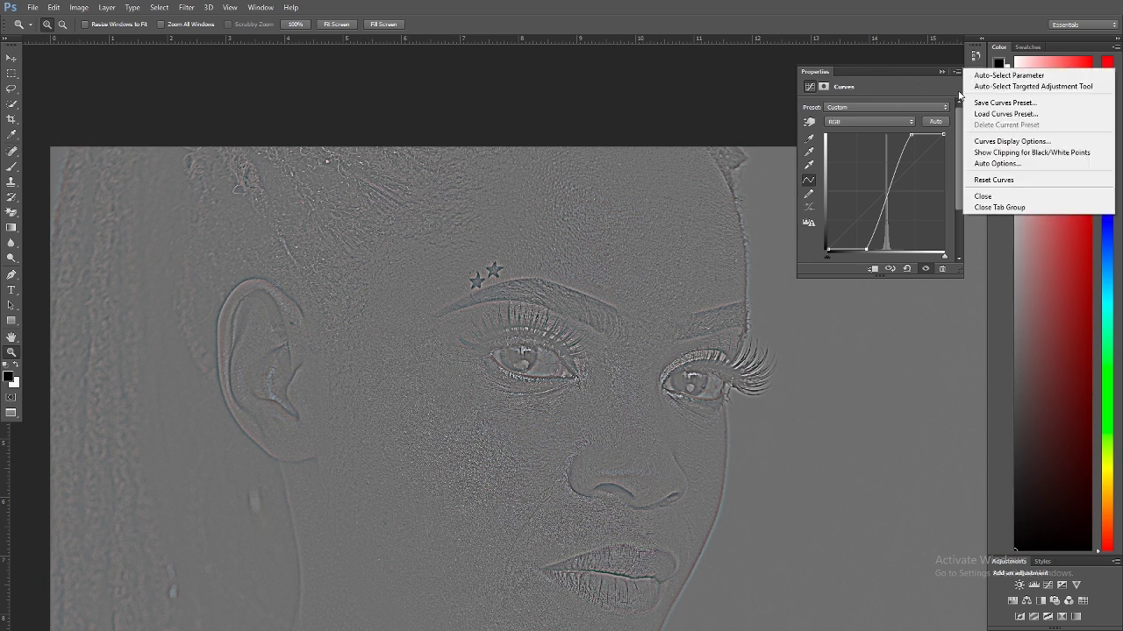
click(975, 193)
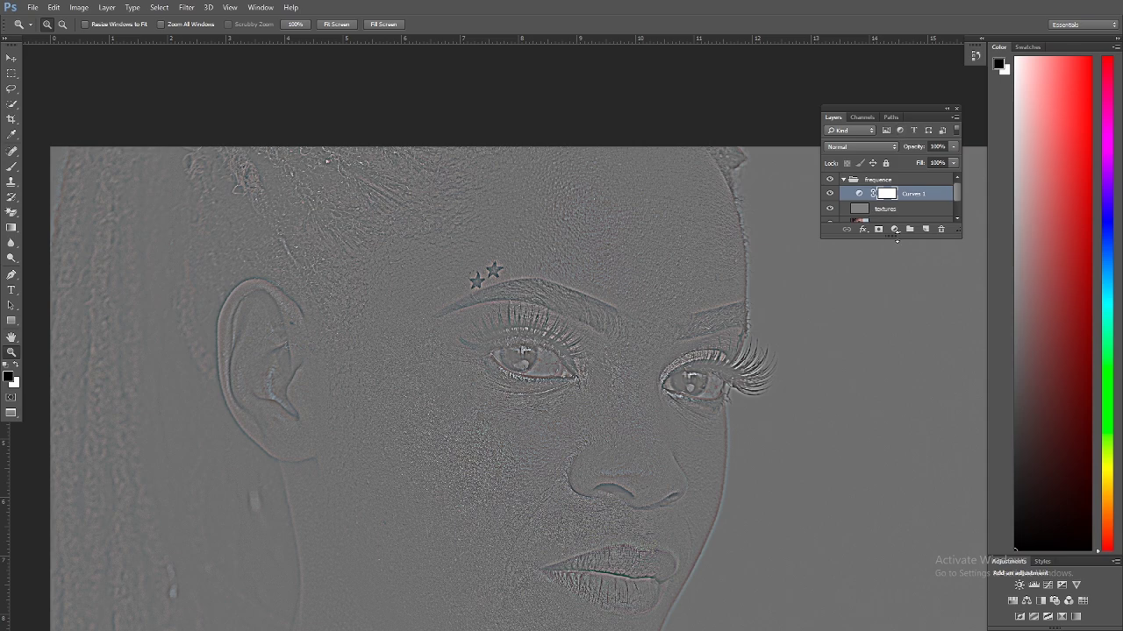
Select the textures layer and remove the bright specks in the hairline above the ear with the Spot Healing Brush.
drag(897, 240, 904, 393)
click(882, 211)
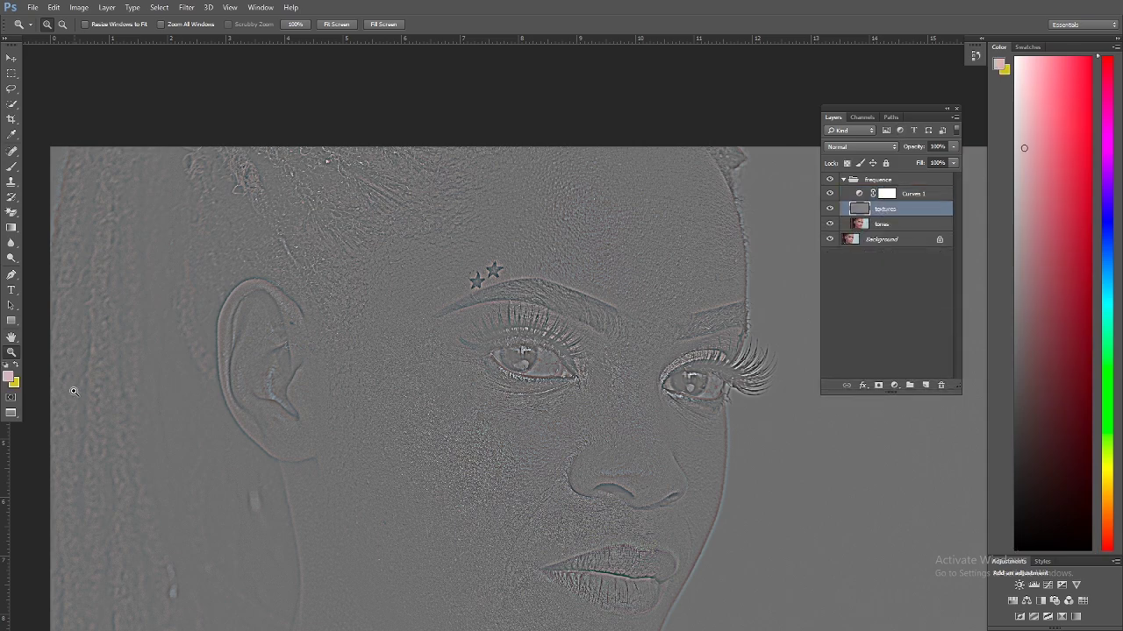
drag(143, 196, 824, 518)
click(532, 260)
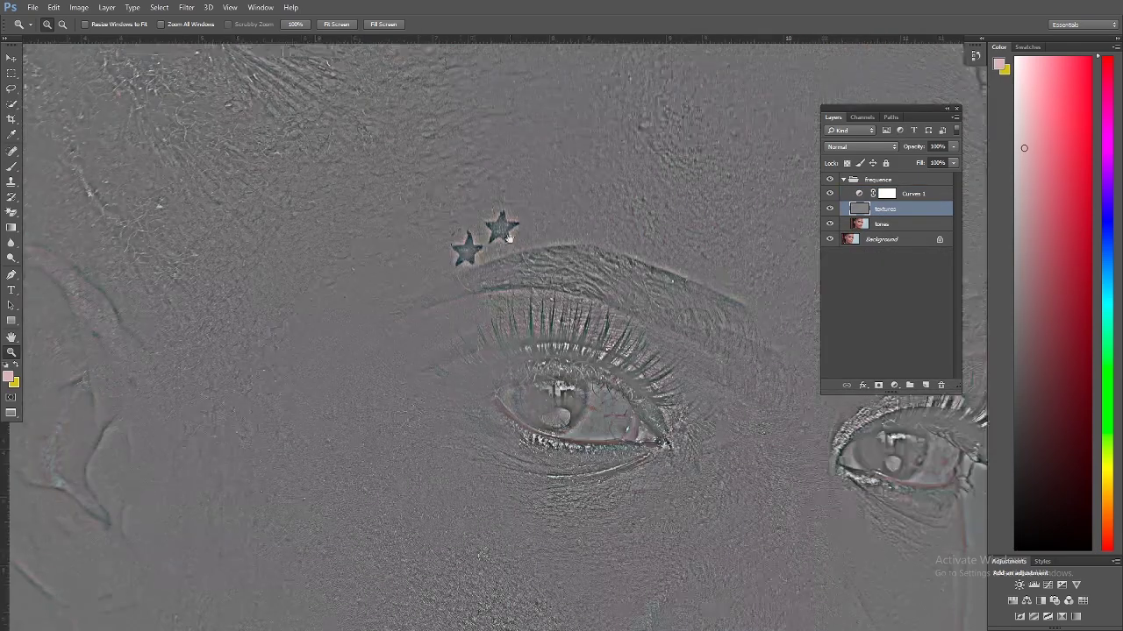
drag(532, 261, 599, 408)
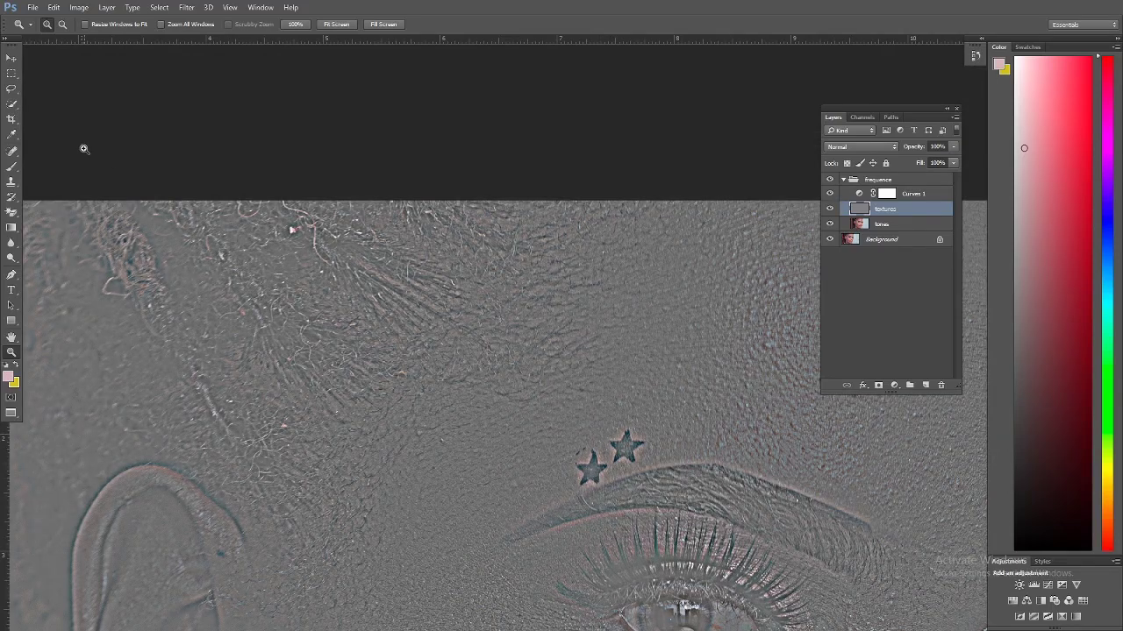
click(12, 153)
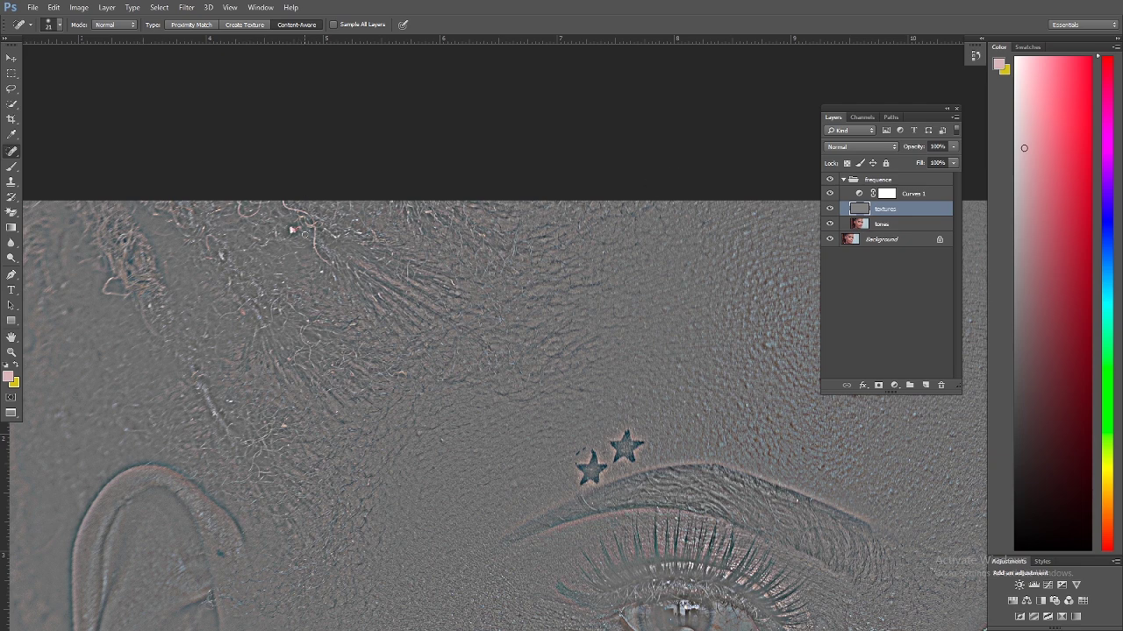
click(291, 229)
mouse_move(285, 203)
mouse_down()
mouse_move(308, 216)
mouse_move(328, 268)
mouse_up()
drag(367, 329, 339, 317)
drag(161, 306, 158, 313)
drag(265, 272, 286, 275)
drag(283, 282, 281, 288)
Heal the small texture spots along the lower hairline and across the temple between the ear and the star marks.
click(241, 309)
click(281, 429)
click(337, 412)
click(317, 327)
click(407, 376)
click(488, 347)
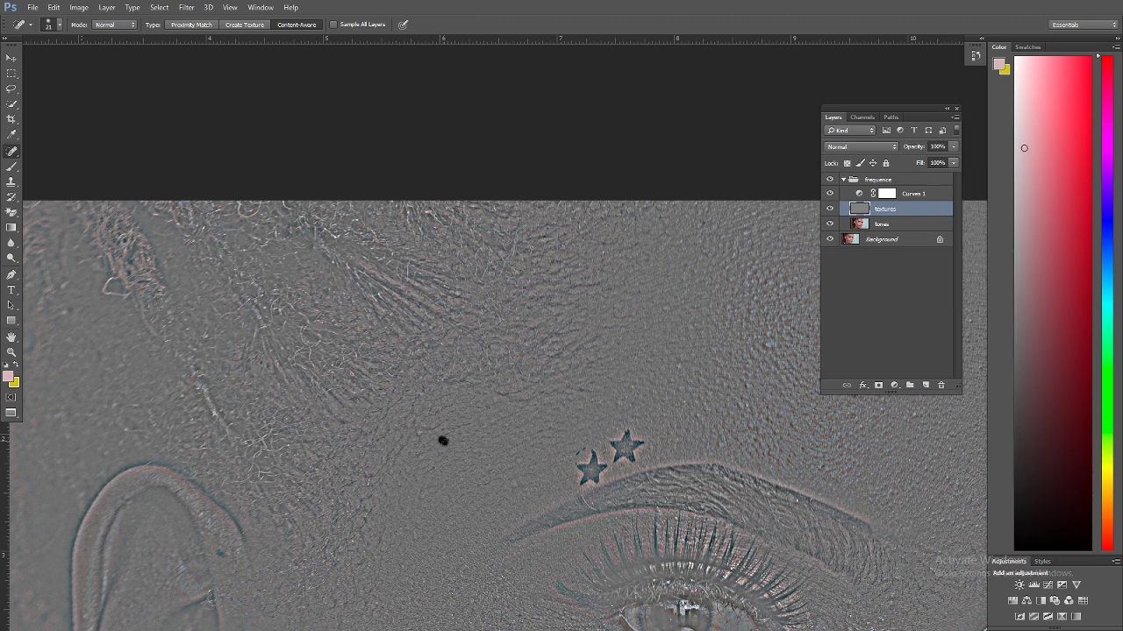
click(353, 461)
click(299, 496)
click(320, 502)
click(323, 507)
Heal the texture spots around the near eyebrow's outer end and on the lower forehead above and between the eyebrows.
mouse_move(661, 523)
mouse_down()
mouse_move(498, 315)
mouse_move(420, 262)
mouse_up()
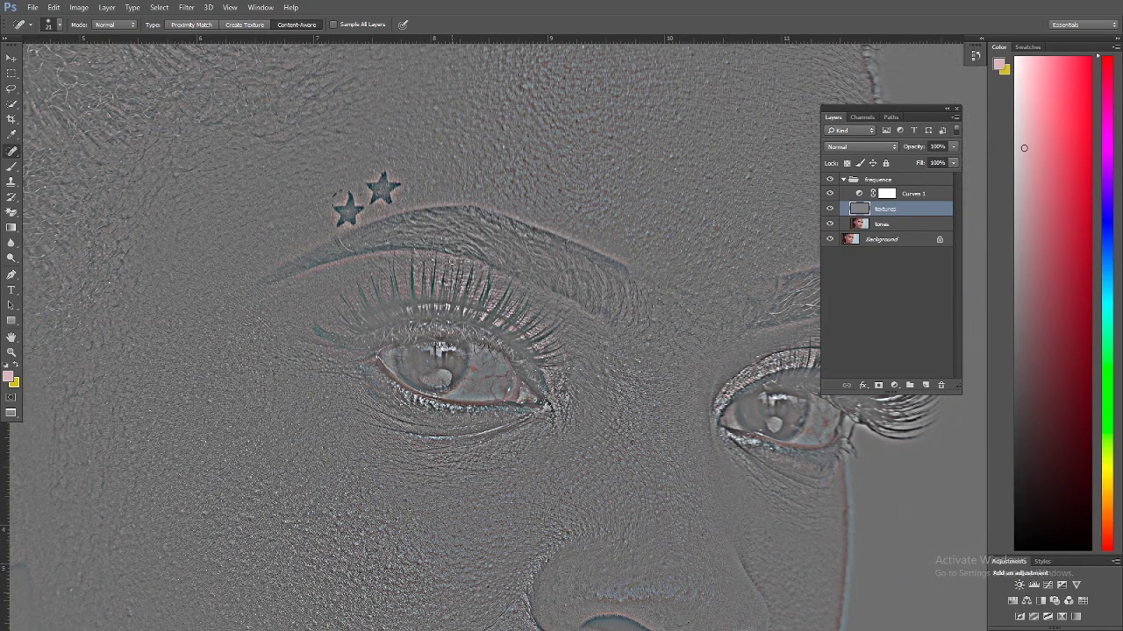
click(348, 247)
click(232, 191)
click(676, 171)
click(751, 169)
click(709, 192)
click(706, 221)
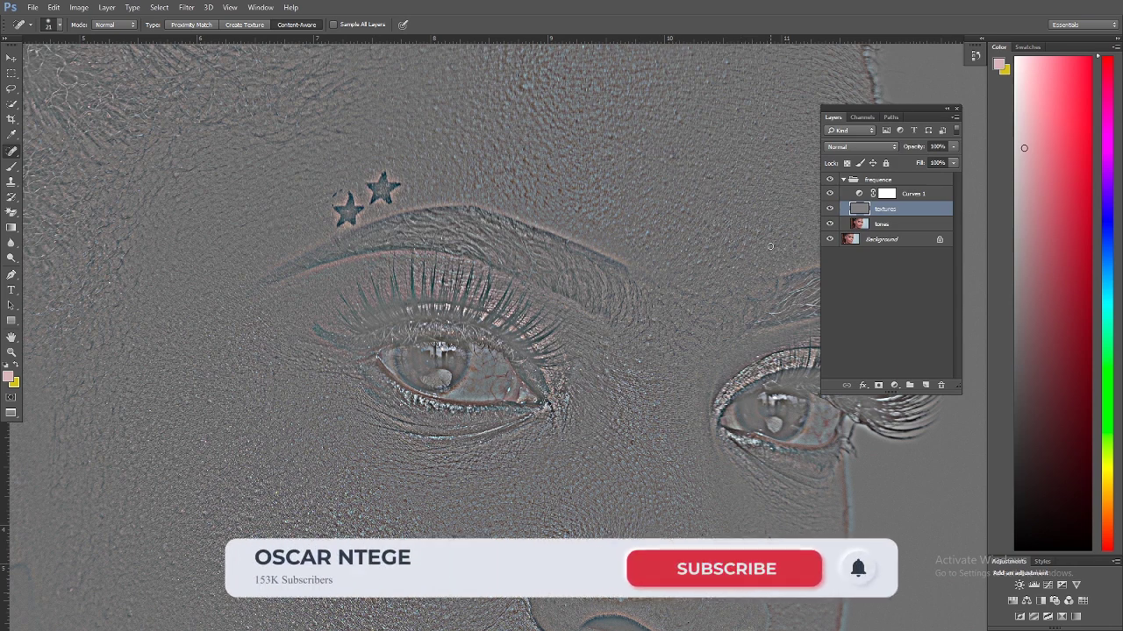
click(736, 265)
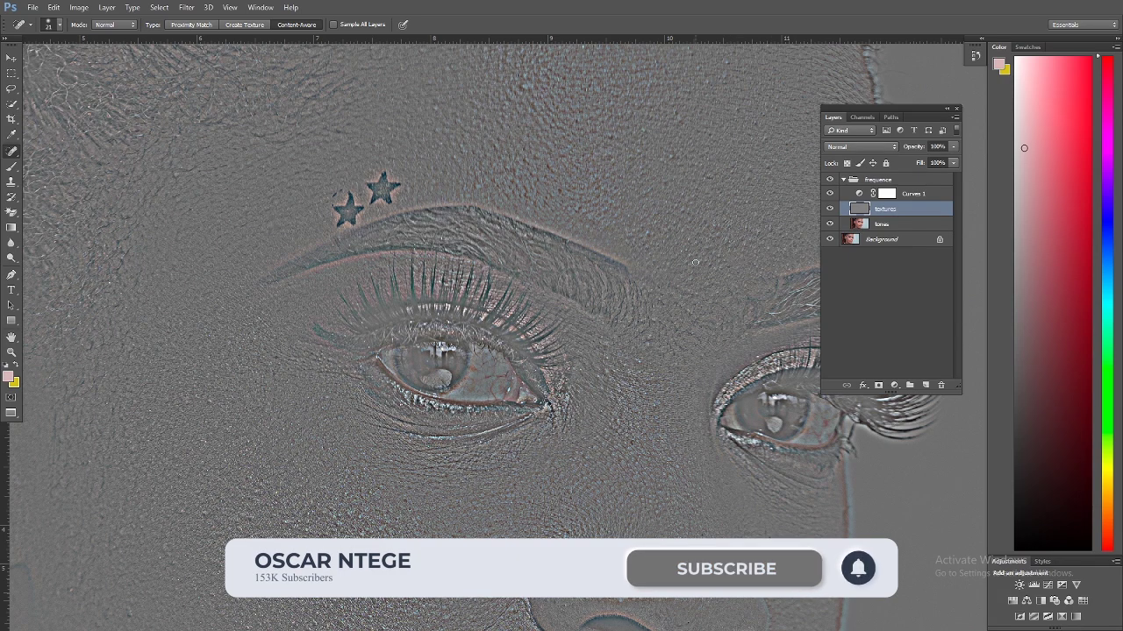
click(707, 264)
Heal the remaining texture spots across the forehead above both eyebrows and beside the near eyebrow's inner end.
drag(691, 237, 650, 303)
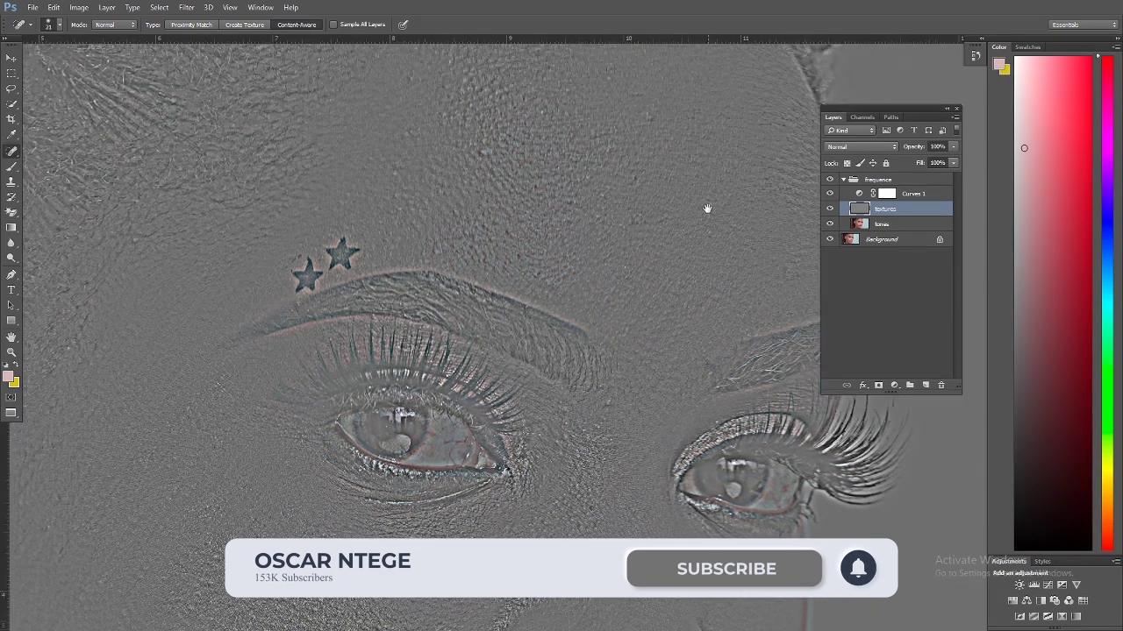
click(684, 128)
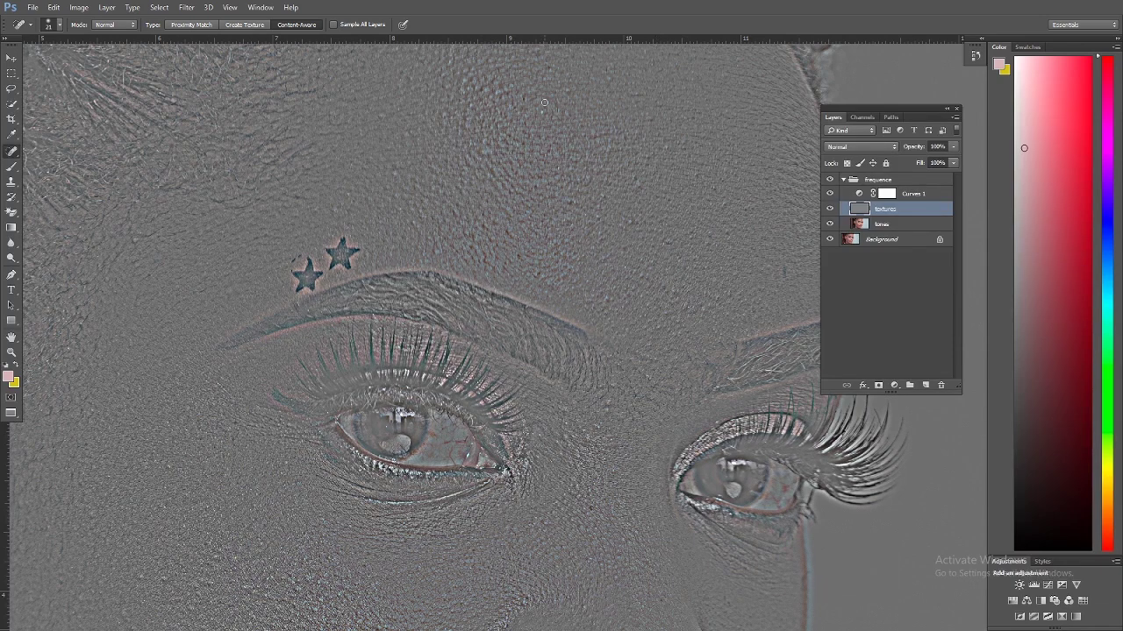
click(400, 131)
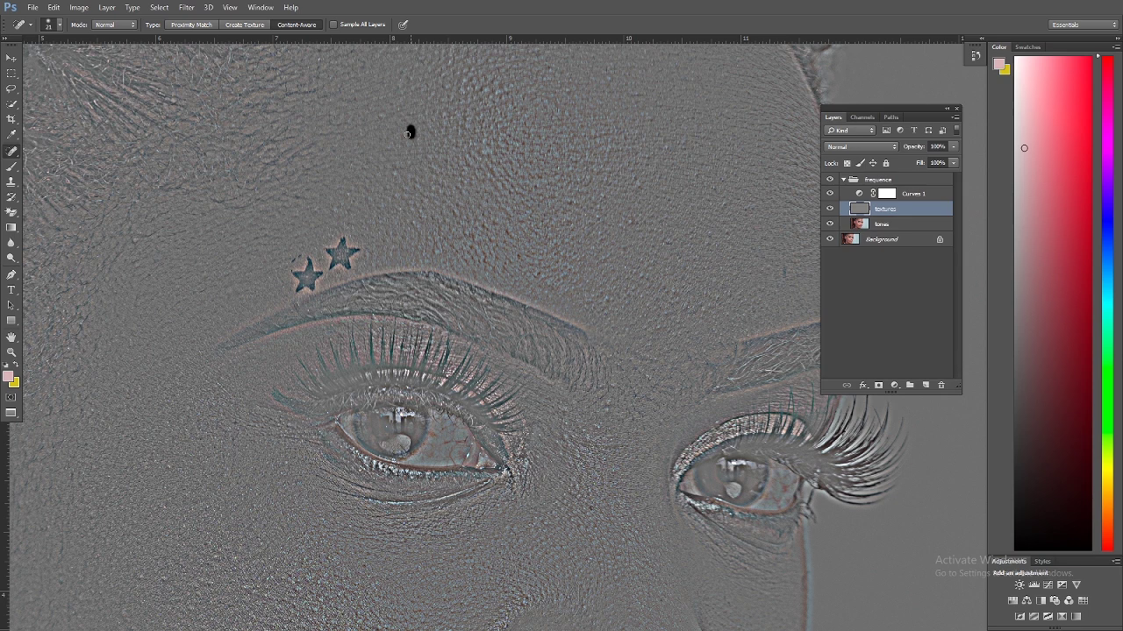
click(666, 147)
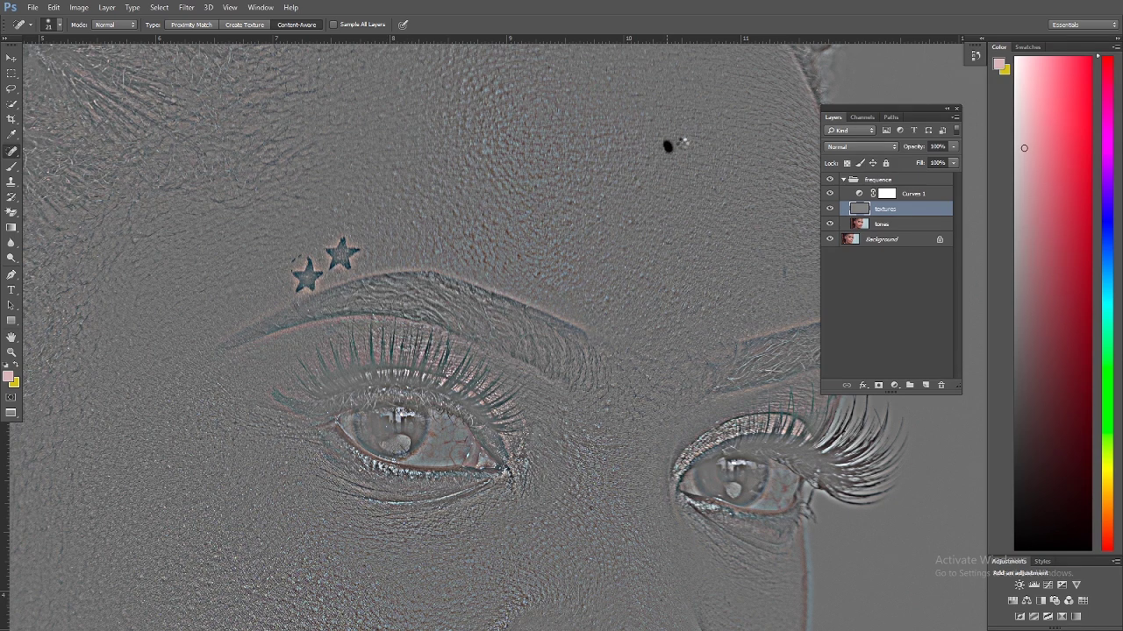
click(637, 186)
click(611, 299)
Heal the texture spots and stray hairs between the eyebrows at the top of the nose bridge.
scroll(614, 321, down, 5)
click(640, 230)
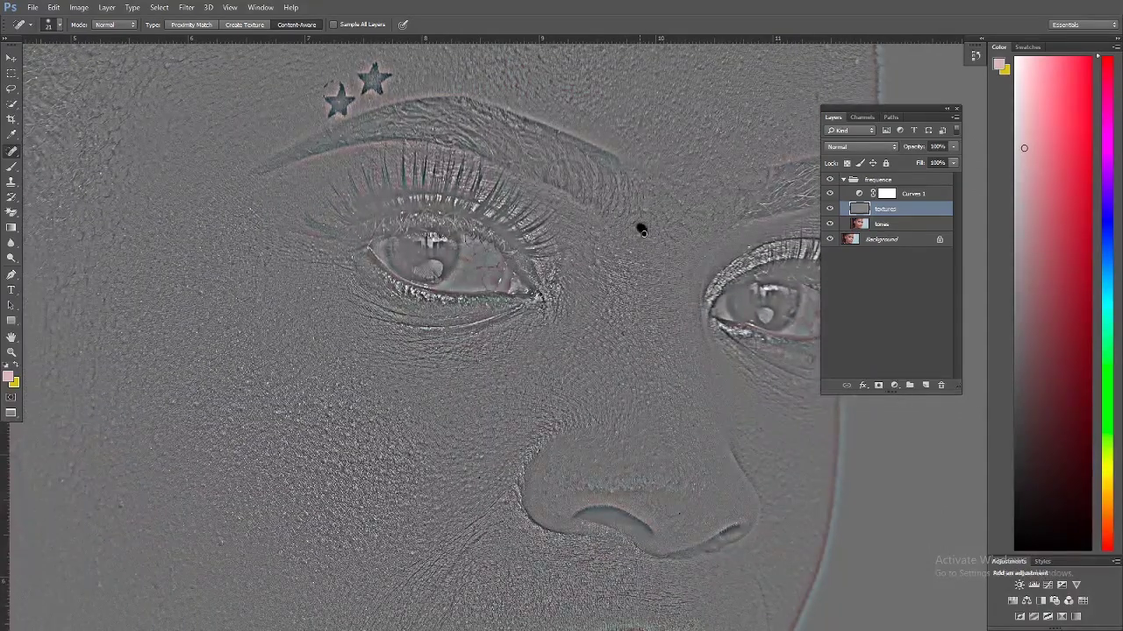
click(637, 235)
click(680, 201)
click(686, 224)
drag(650, 206, 653, 186)
Set the healing brush size to 22 px and heal the texture spot on the lower cheek near the jaw.
drag(407, 327, 570, 253)
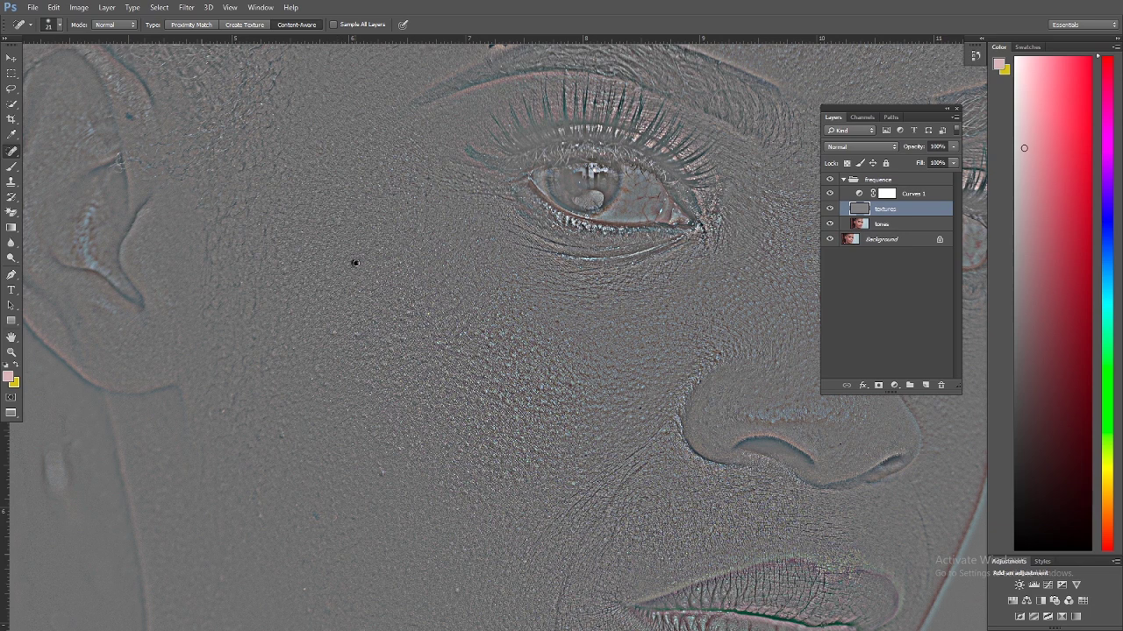
drag(349, 346, 441, 249)
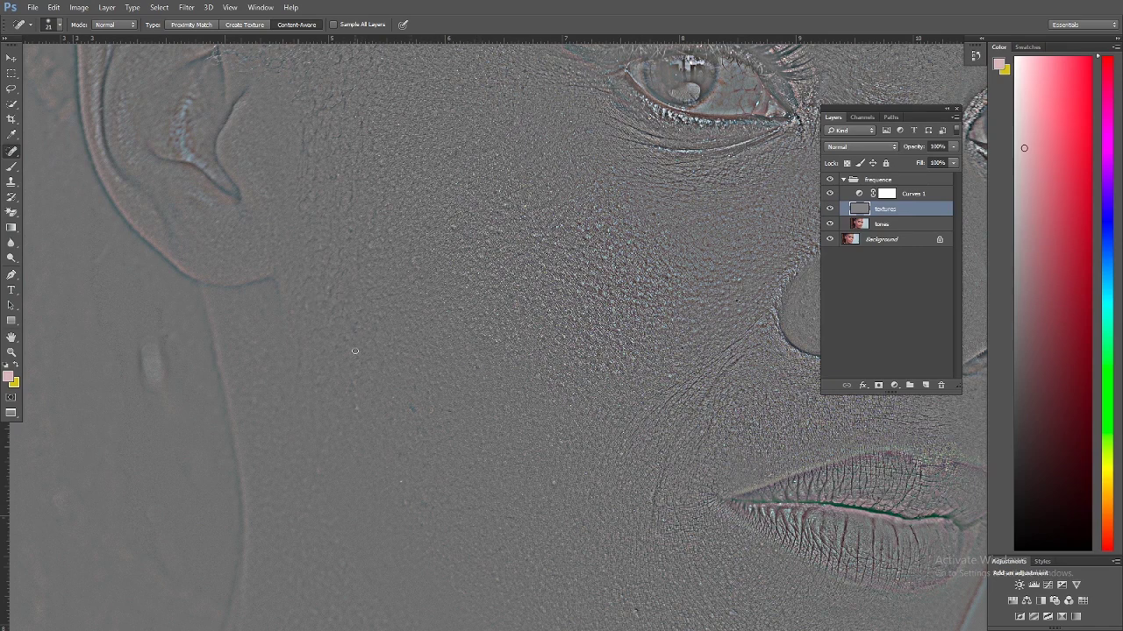
right_click(414, 356)
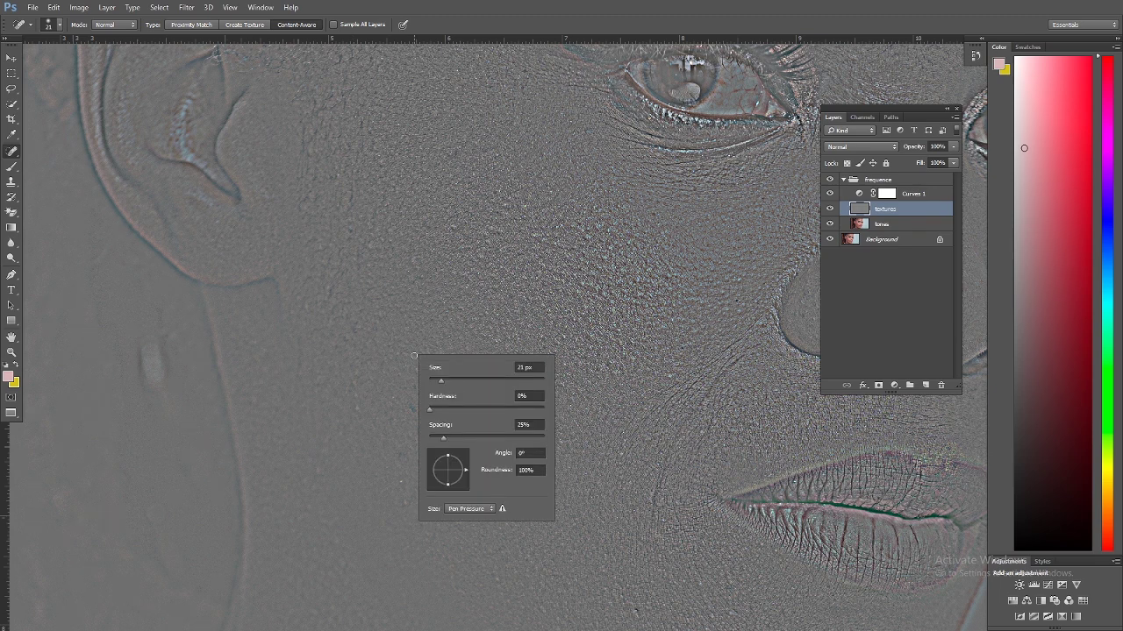
drag(470, 409, 483, 408)
click(442, 382)
click(355, 410)
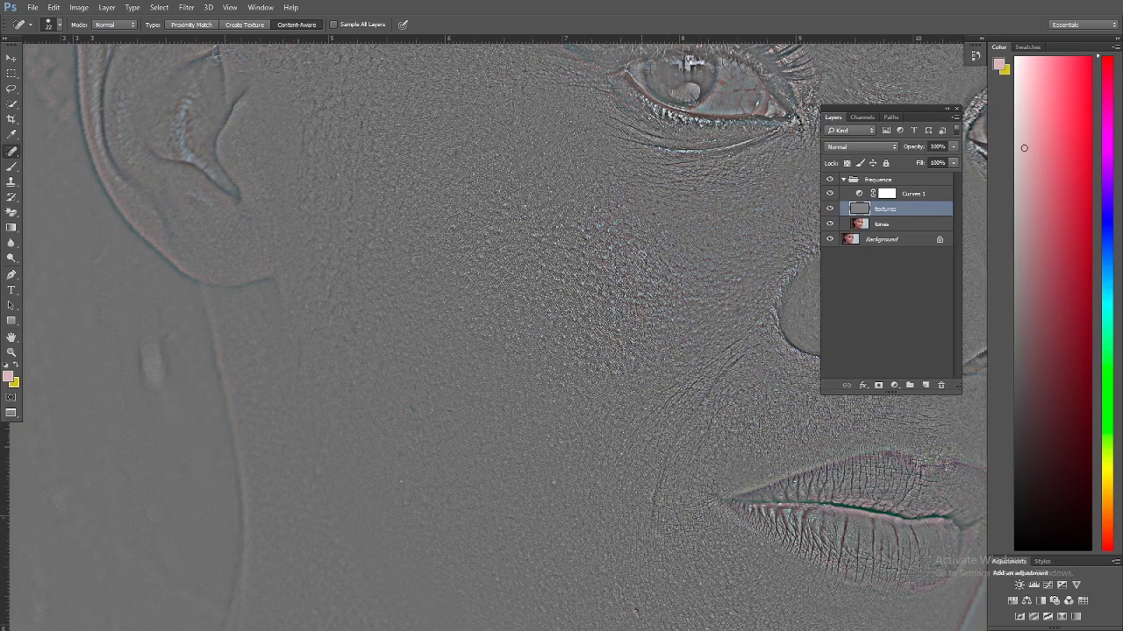
Heal the smile line between the nose wing and the mouth corner, including the dark texture spot on the lower cheek.
mouse_move(754, 372)
mouse_down()
mouse_move(683, 239)
mouse_move(634, 292)
mouse_up()
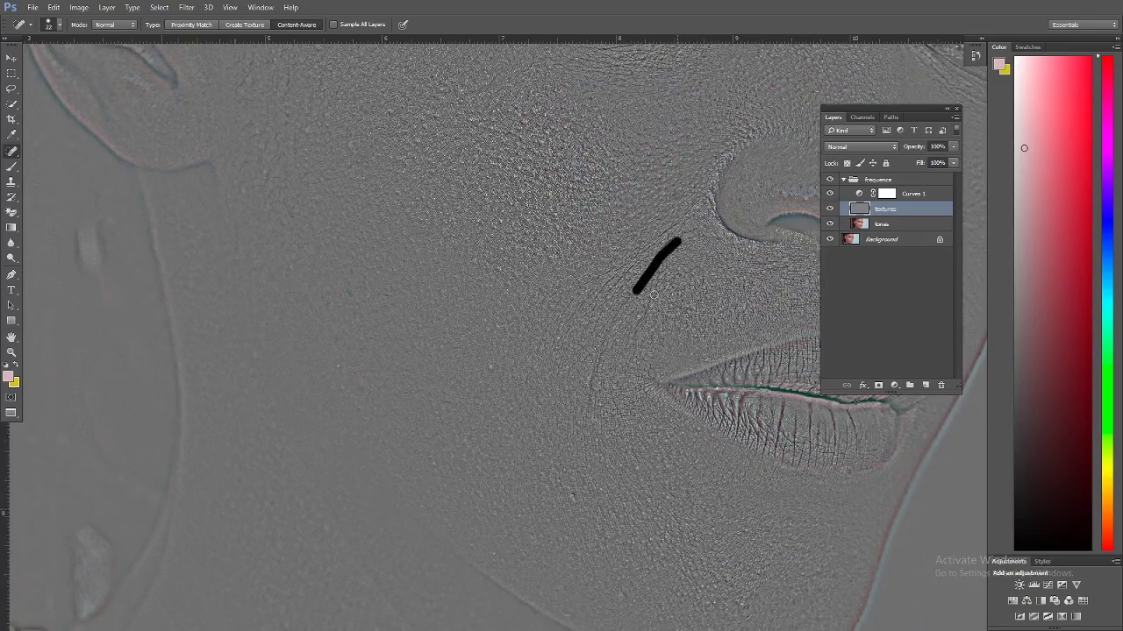
click(663, 245)
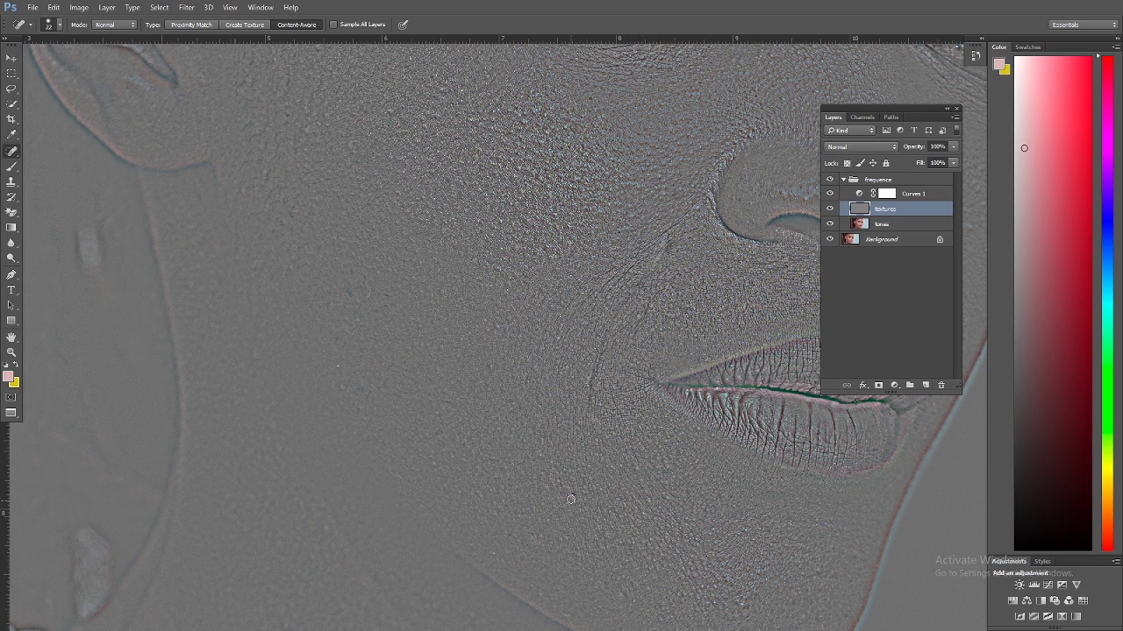
click(573, 482)
drag(595, 365, 589, 399)
drag(603, 294, 635, 264)
drag(679, 216, 623, 268)
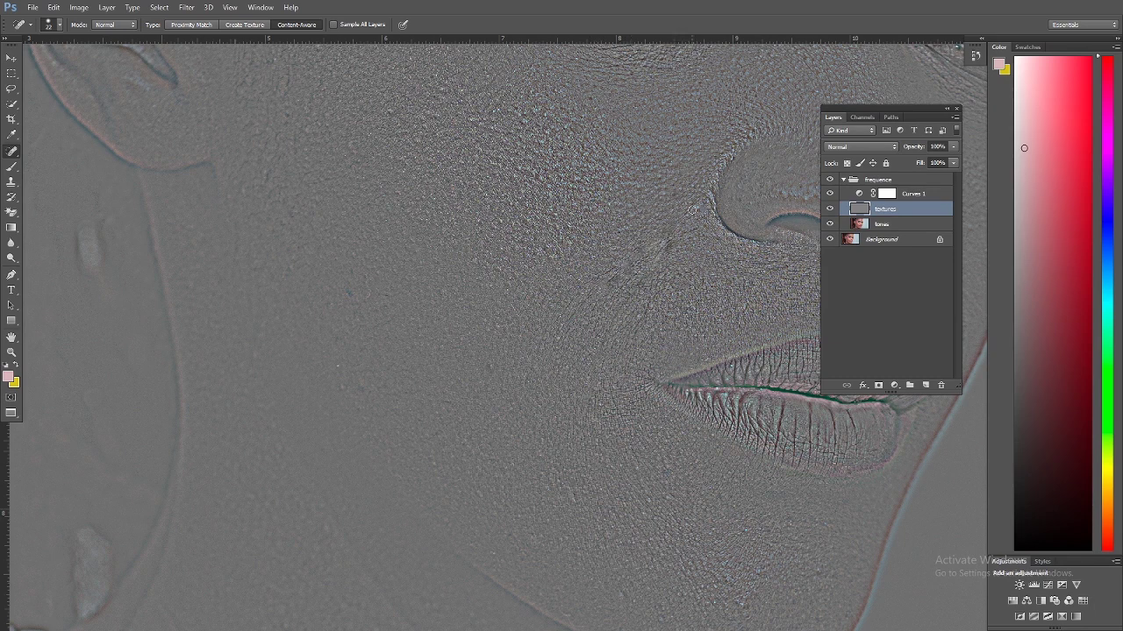
mouse_move(688, 213)
mouse_down()
mouse_move(658, 266)
mouse_move(591, 284)
mouse_up()
Heal the thin crease on the far cheek between the nostril and the outer mouth corner.
key(ctrl+minus)
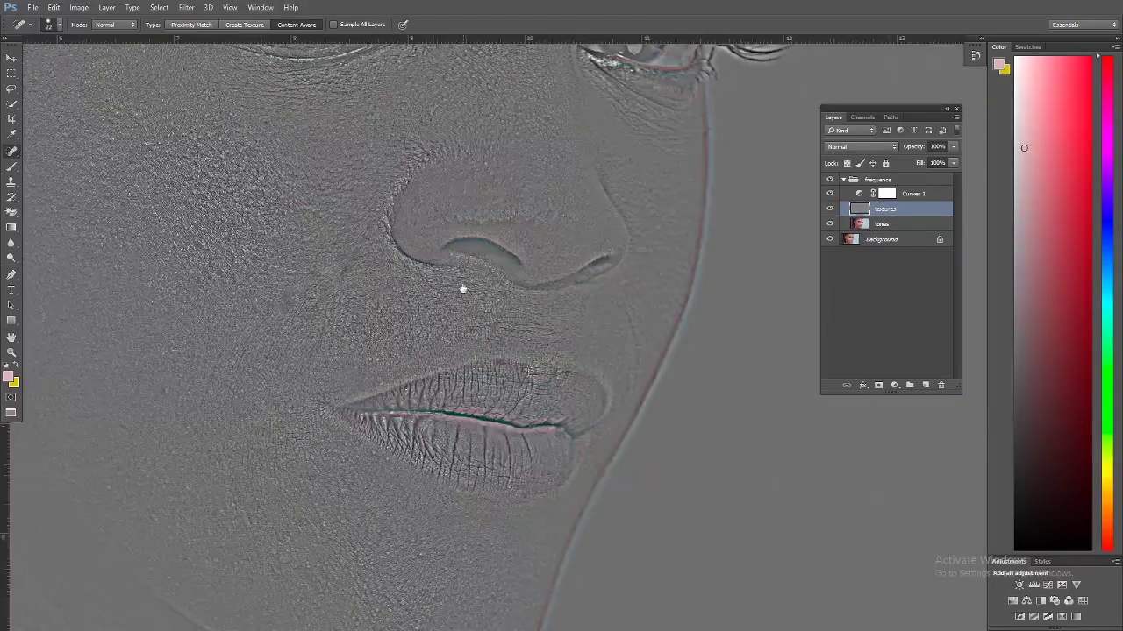
drag(627, 321, 635, 399)
click(648, 340)
drag(638, 349, 635, 379)
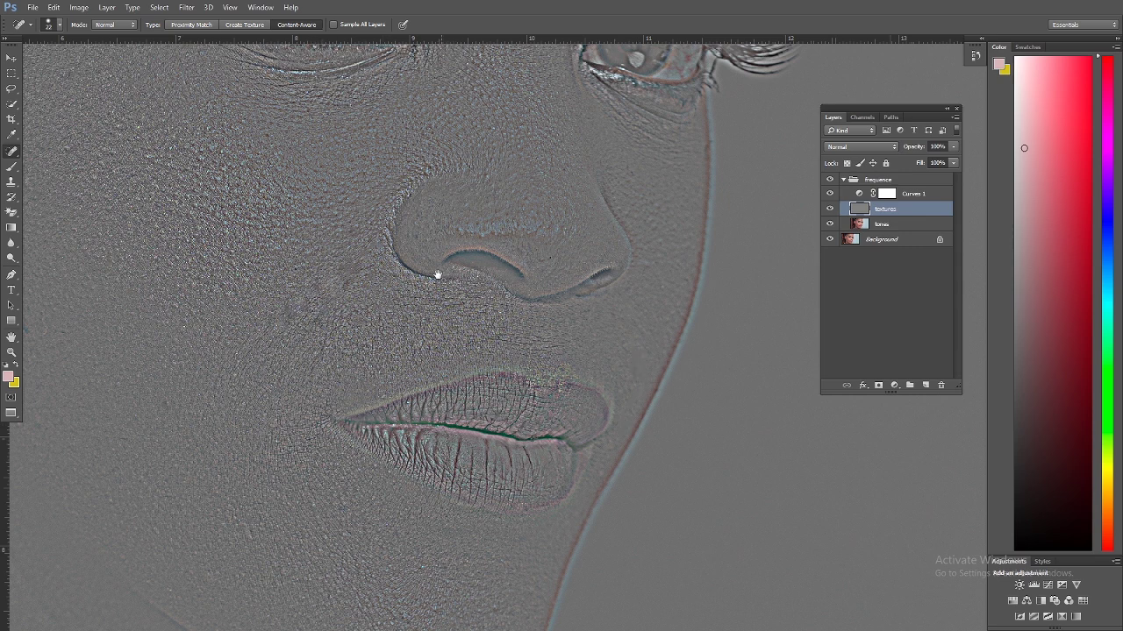
Set the Clone Stamp to Normal mode with a 100 px brush and clone skin texture over the crease beside the nose.
drag(313, 271, 410, 245)
click(10, 184)
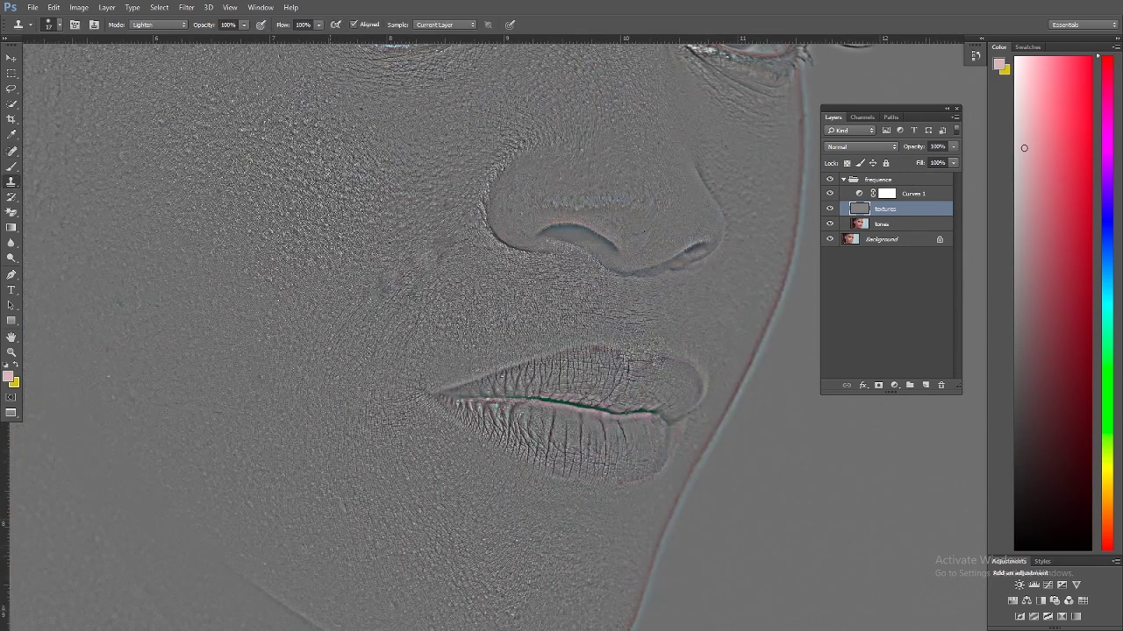
click(166, 24)
click(153, 36)
right_click(396, 257)
drag(468, 286, 495, 285)
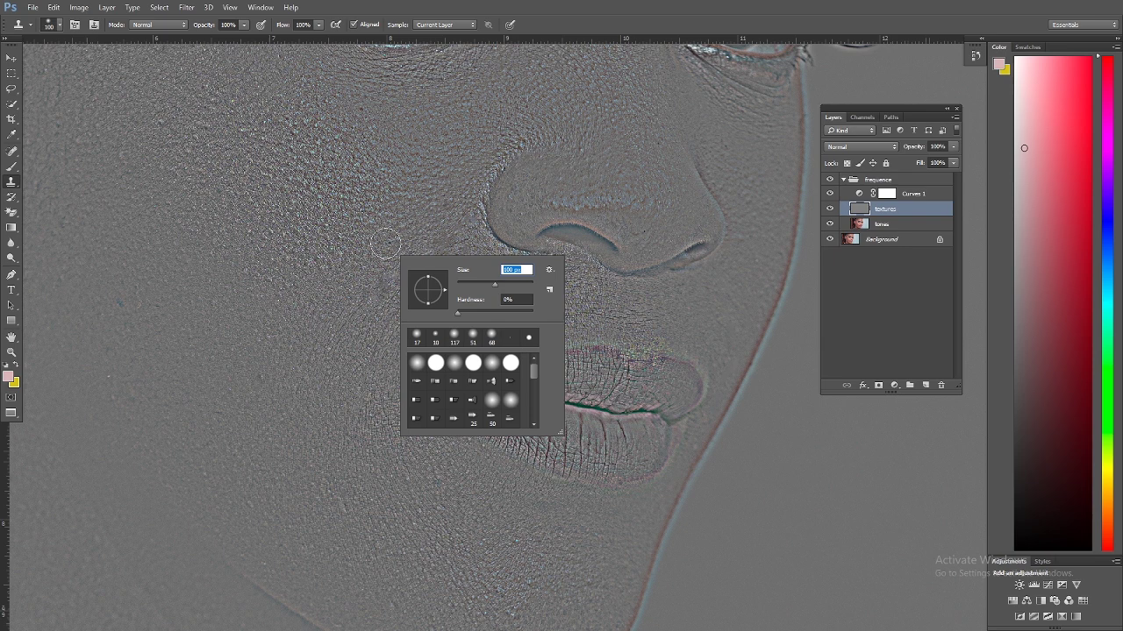
key(Return)
drag(400, 270, 413, 251)
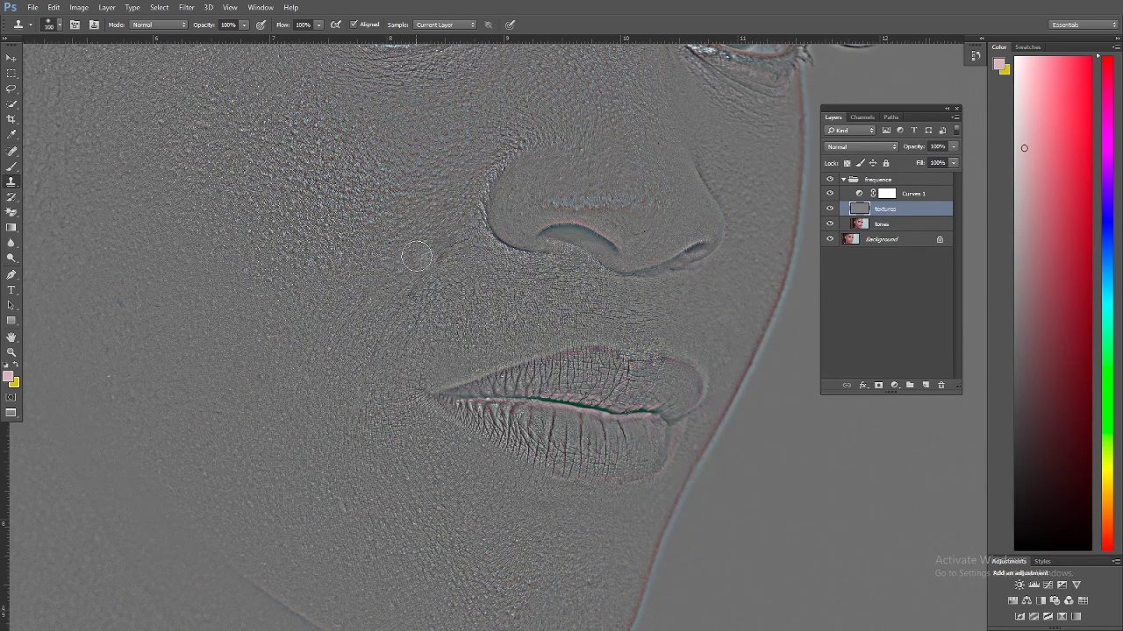
Set the Clone Stamp to 60 px, 31% opacity and 44% flow, and blend the smeared texture along the smile line.
right_click(466, 280)
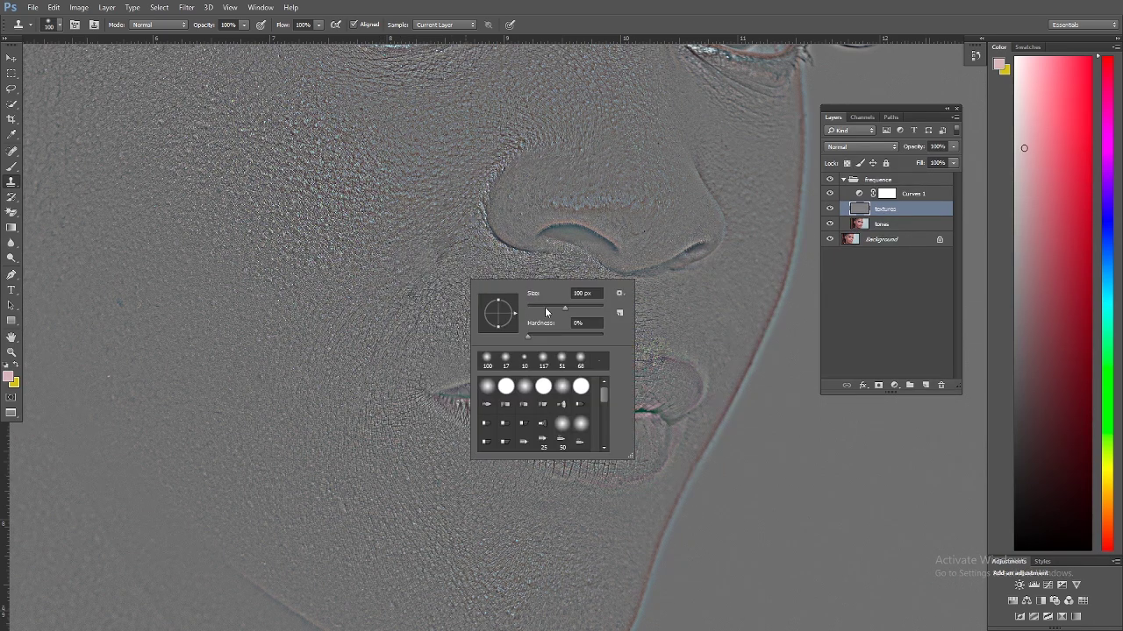
click(319, 27)
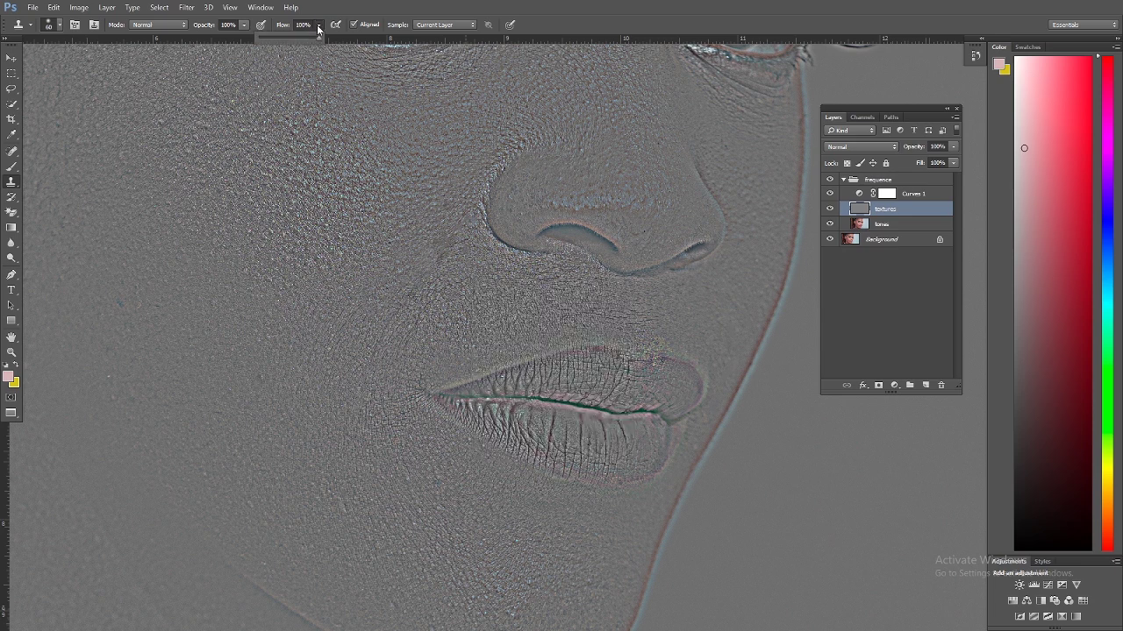
click(244, 26)
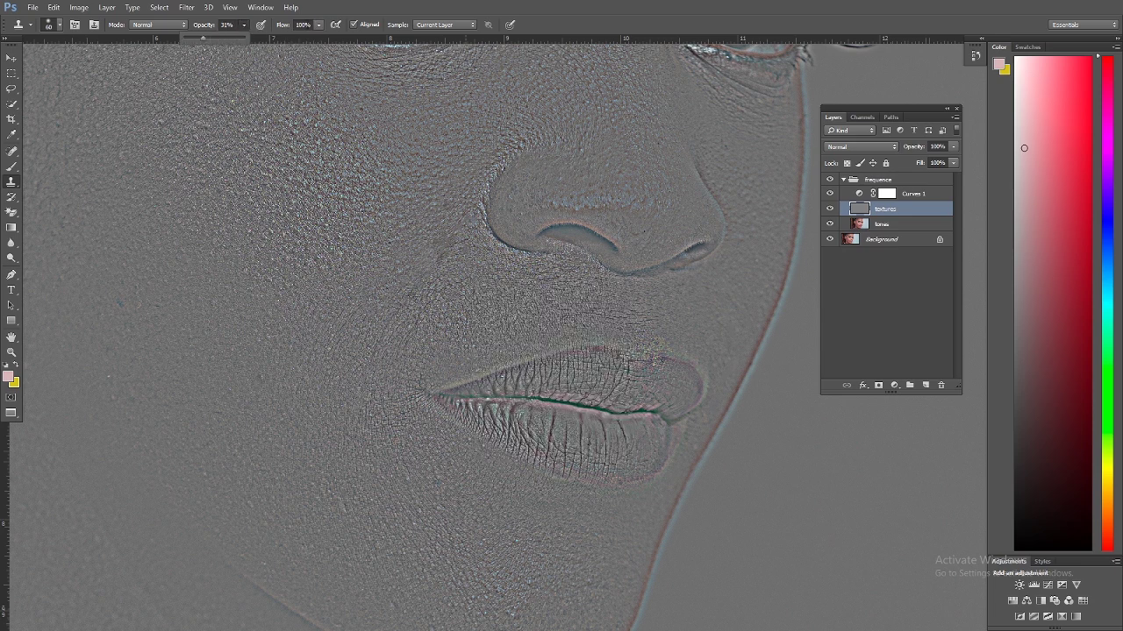
click(319, 27)
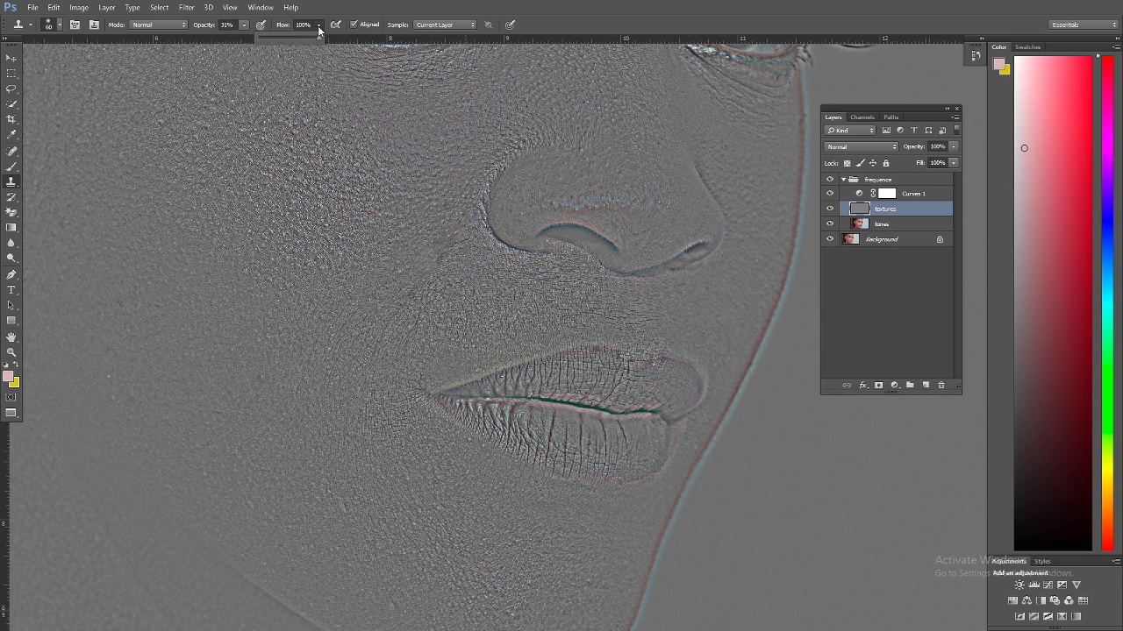
click(471, 263)
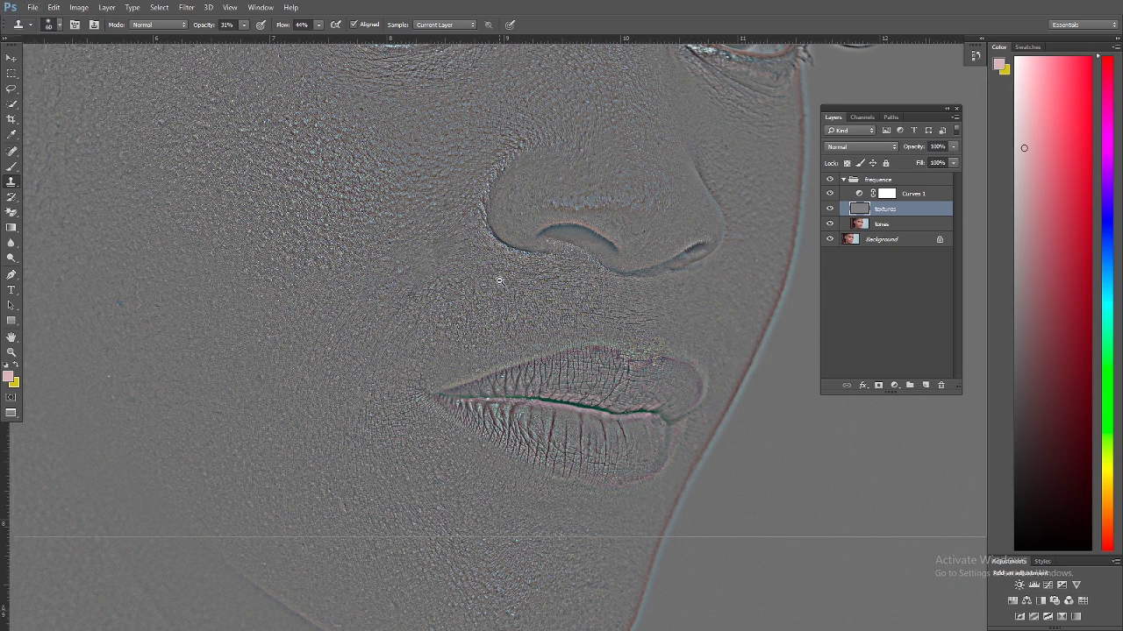
Hide the Curves 1 adjustment and set the textures layer's blending mode to Linear Light.
scroll(499, 285, down, 5)
click(830, 193)
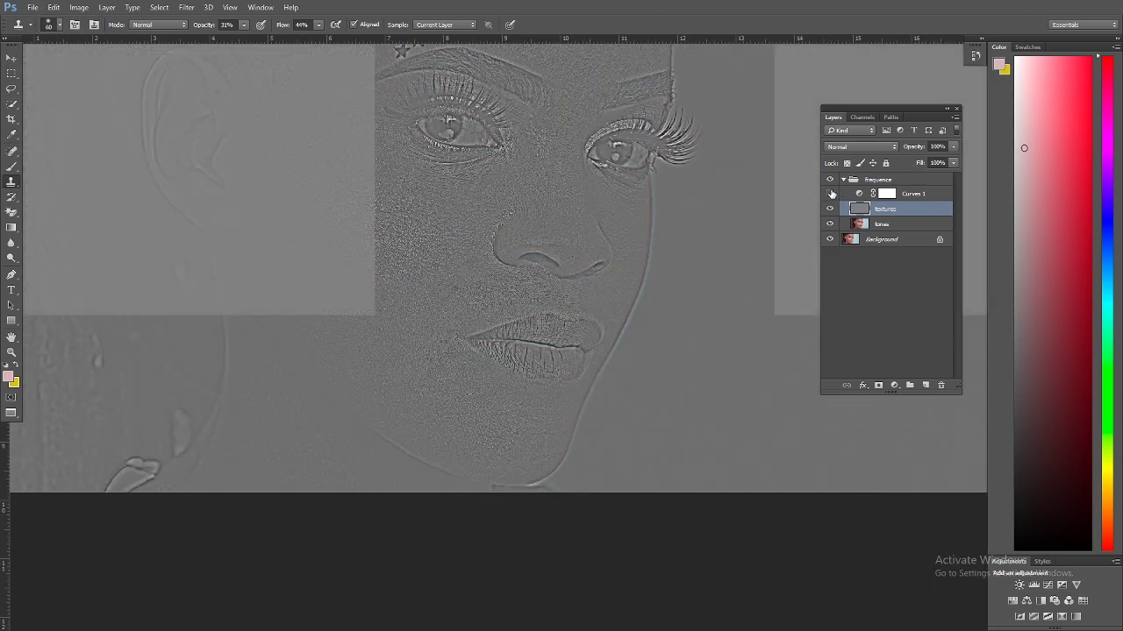
click(891, 148)
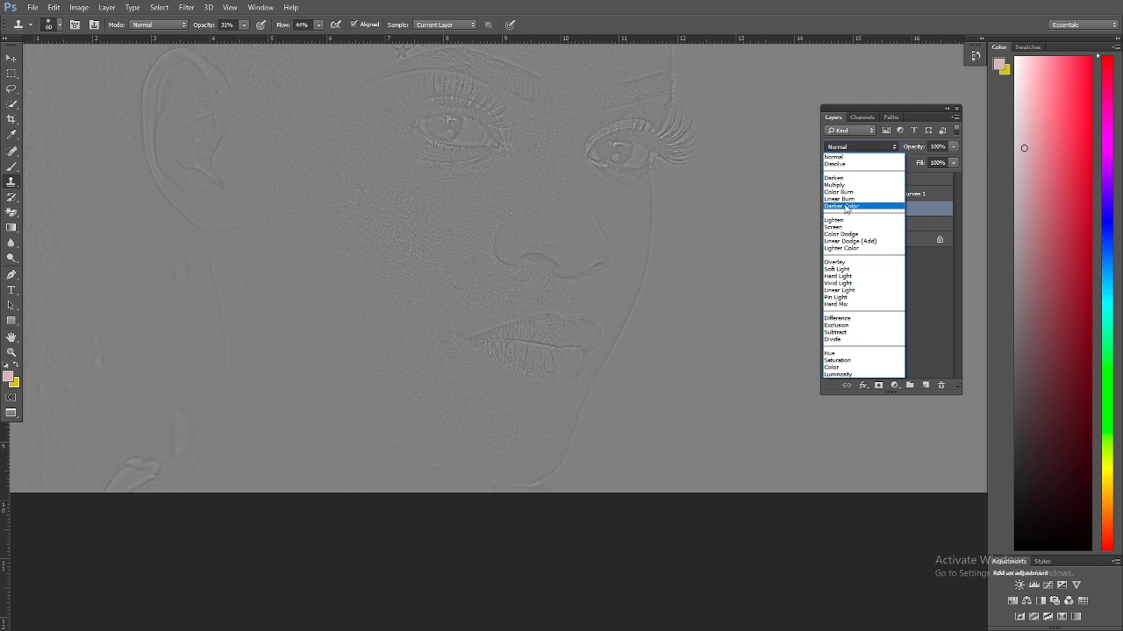
click(836, 289)
drag(639, 217, 693, 315)
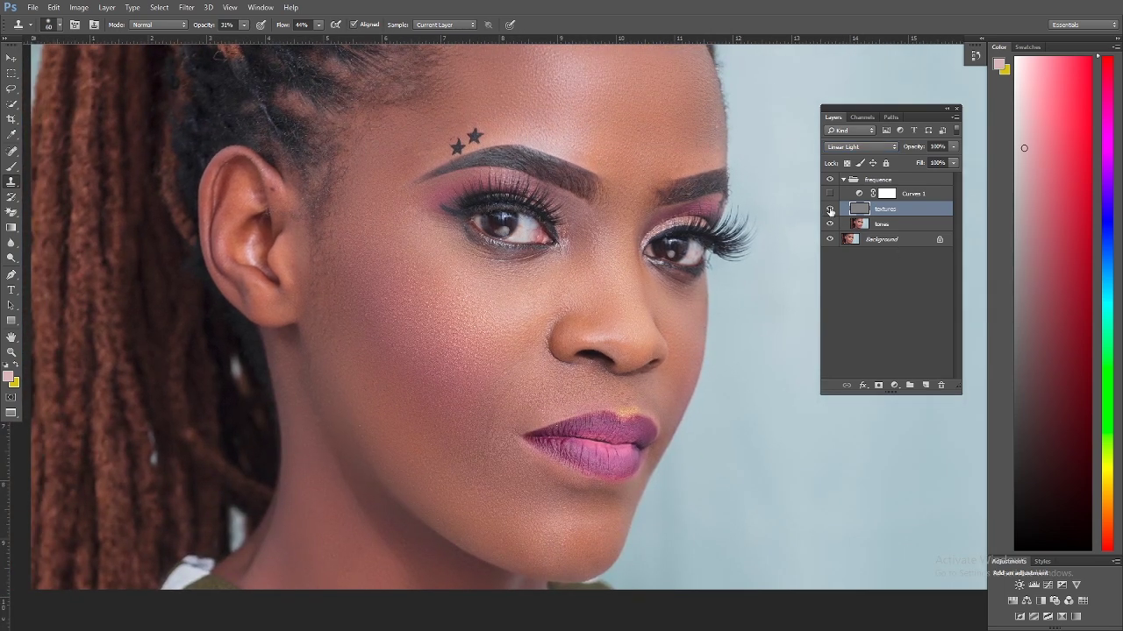
Group the textures and tones layers together inside the frequence group.
shift+click(896, 226)
drag(901, 219, 909, 385)
Toggle the visibility of the group holding textures and tones to compare the portrait before and after retouching.
click(831, 211)
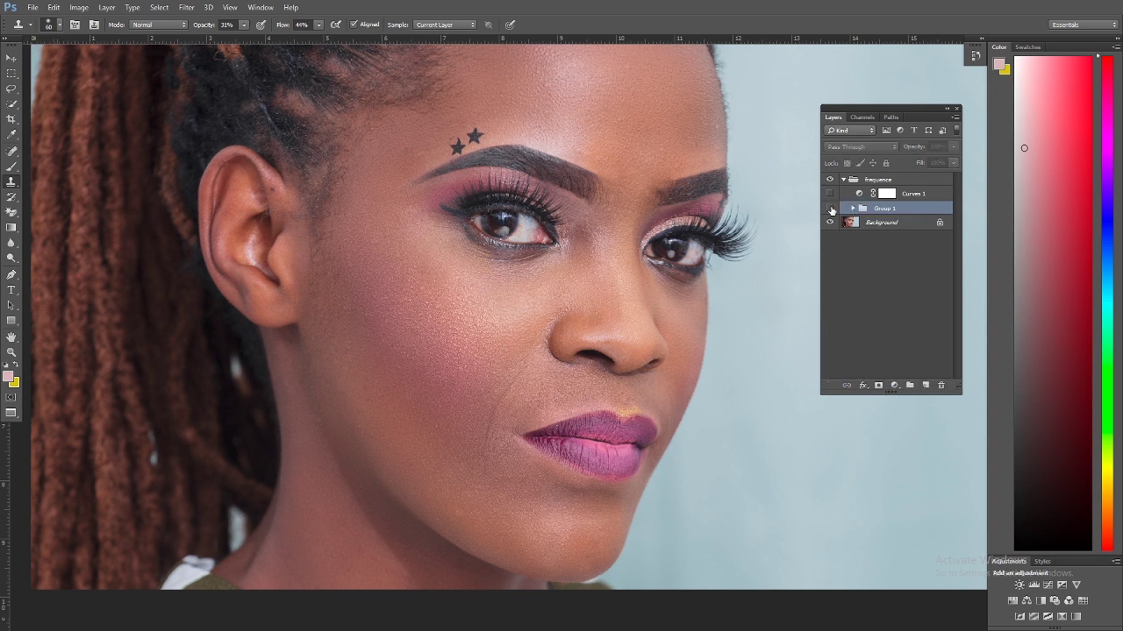
click(831, 211)
click(832, 211)
click(831, 210)
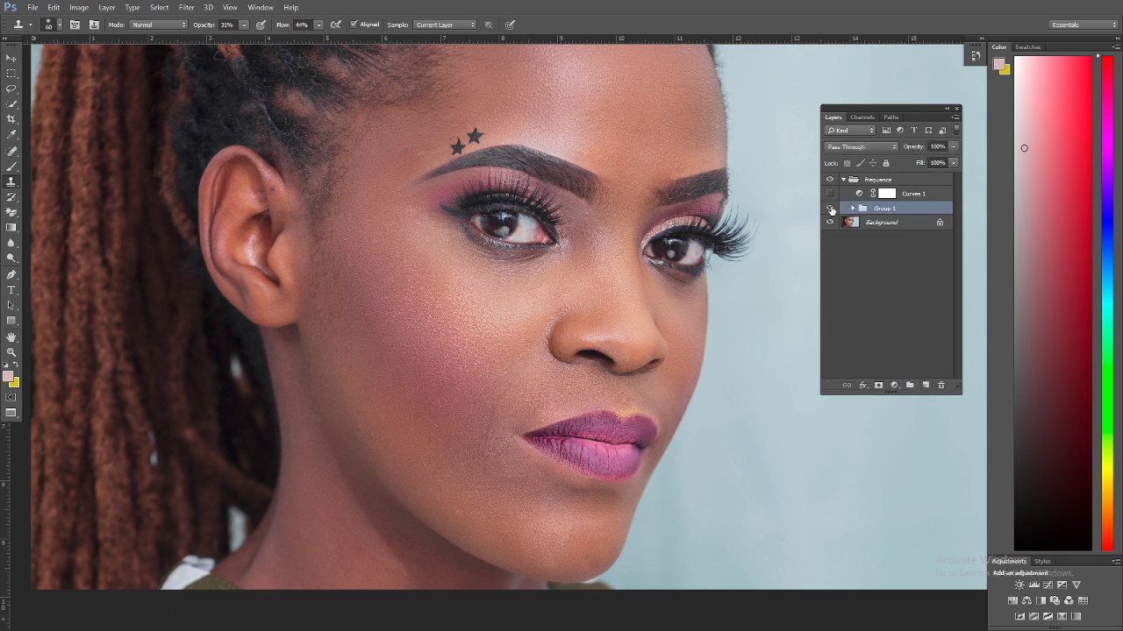
click(831, 211)
click(832, 211)
click(831, 211)
click(832, 210)
click(831, 211)
click(832, 211)
Show the Curves 1 adjustment again and set the textures layer's blending mode back to Normal.
click(830, 193)
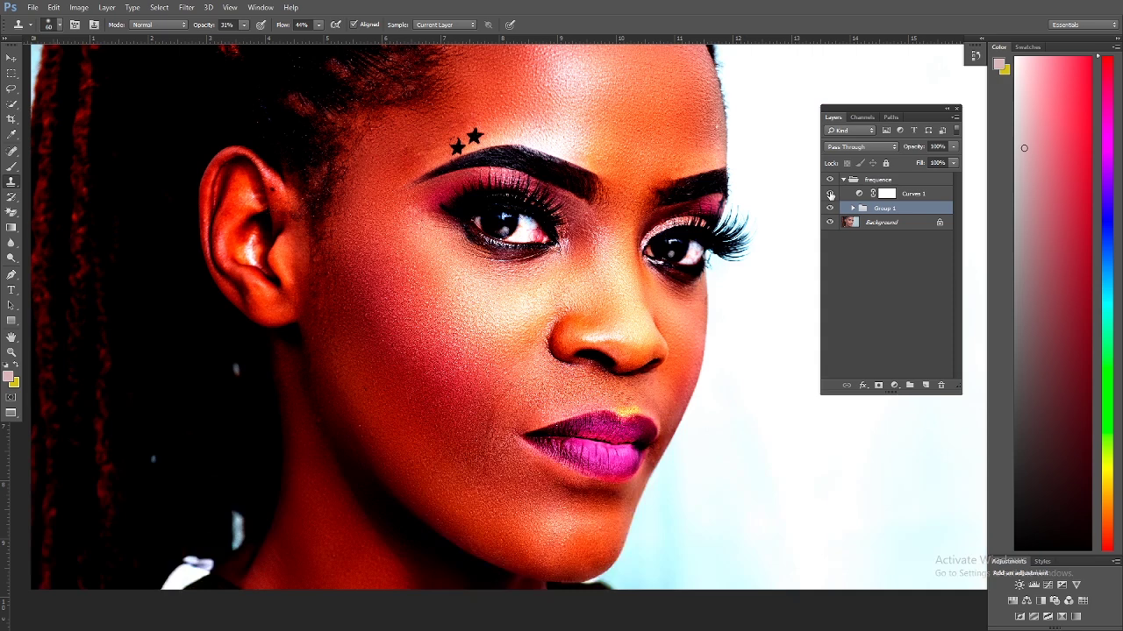
click(855, 208)
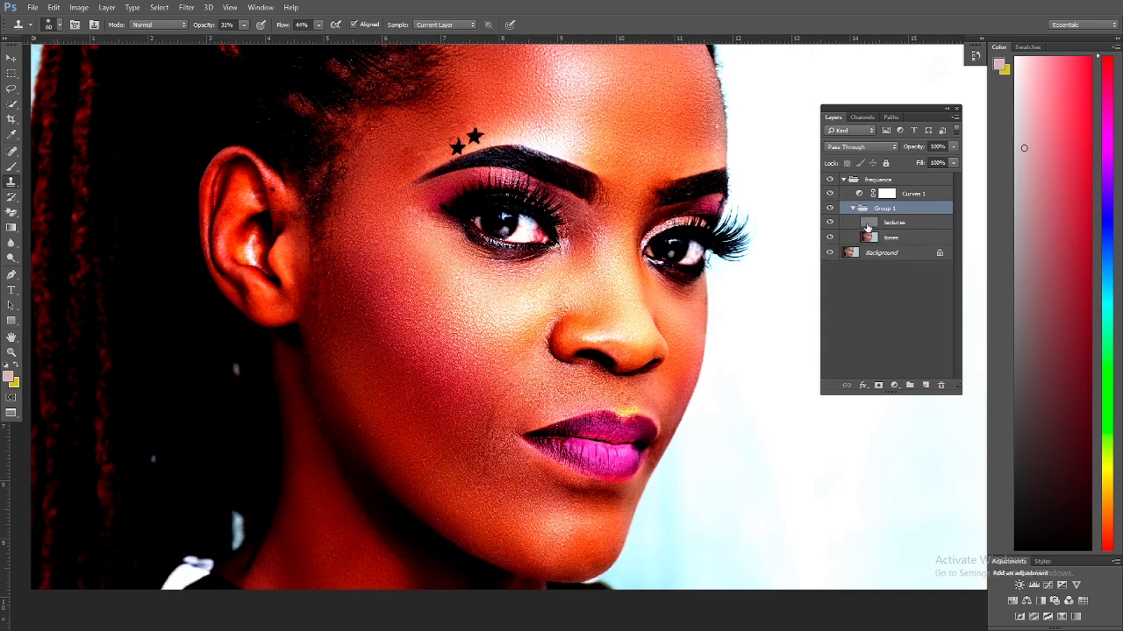
click(868, 225)
click(873, 147)
click(842, 158)
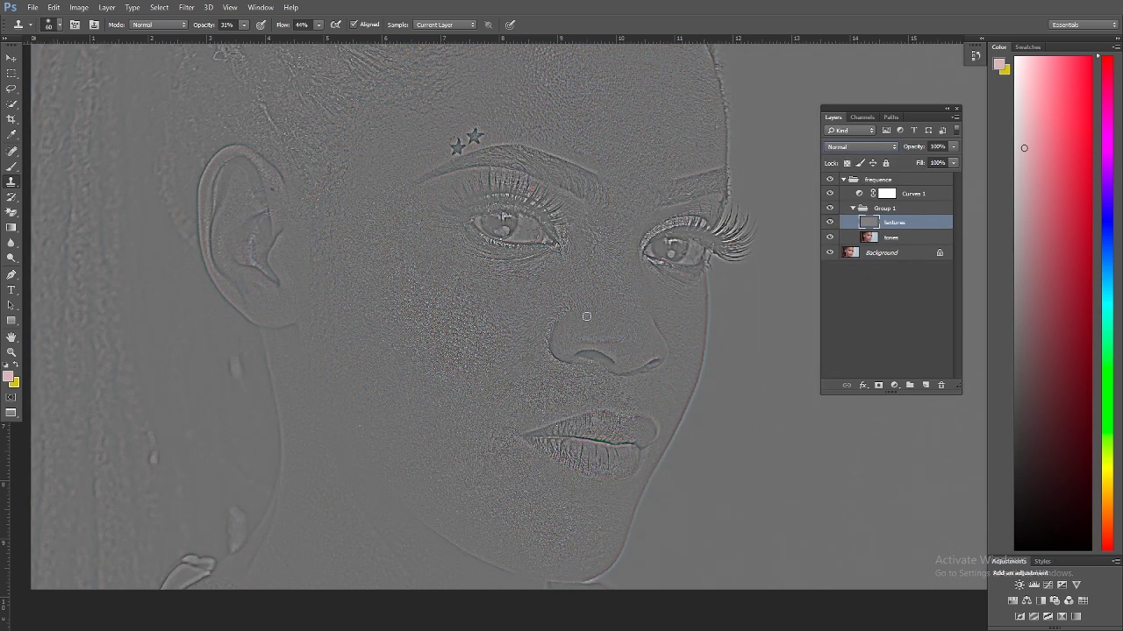
Set up the Clone Stamp with a 30 px brush for the texture spots on the lower cheek.
click(11, 352)
click(359, 430)
click(405, 373)
click(404, 373)
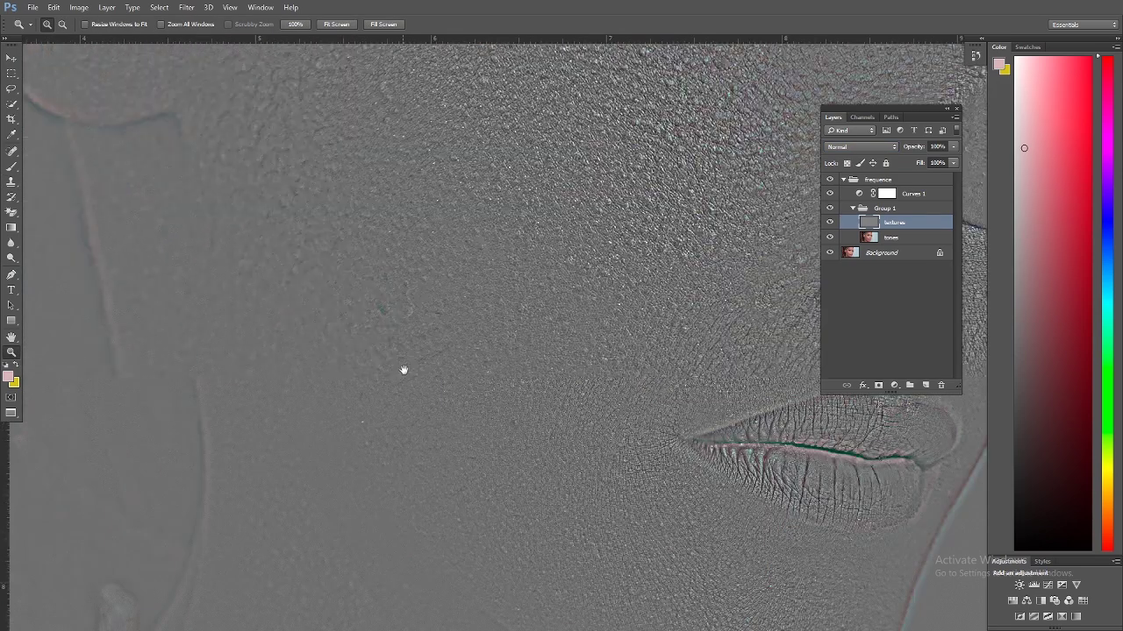
click(418, 358)
click(11, 181)
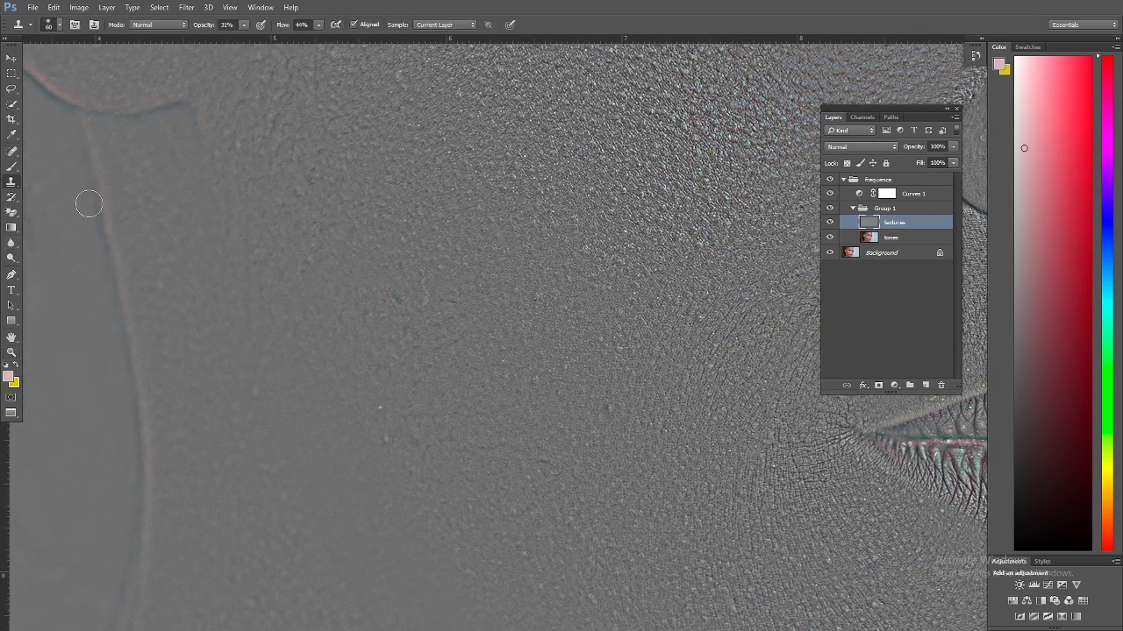
right_click(438, 286)
click(493, 305)
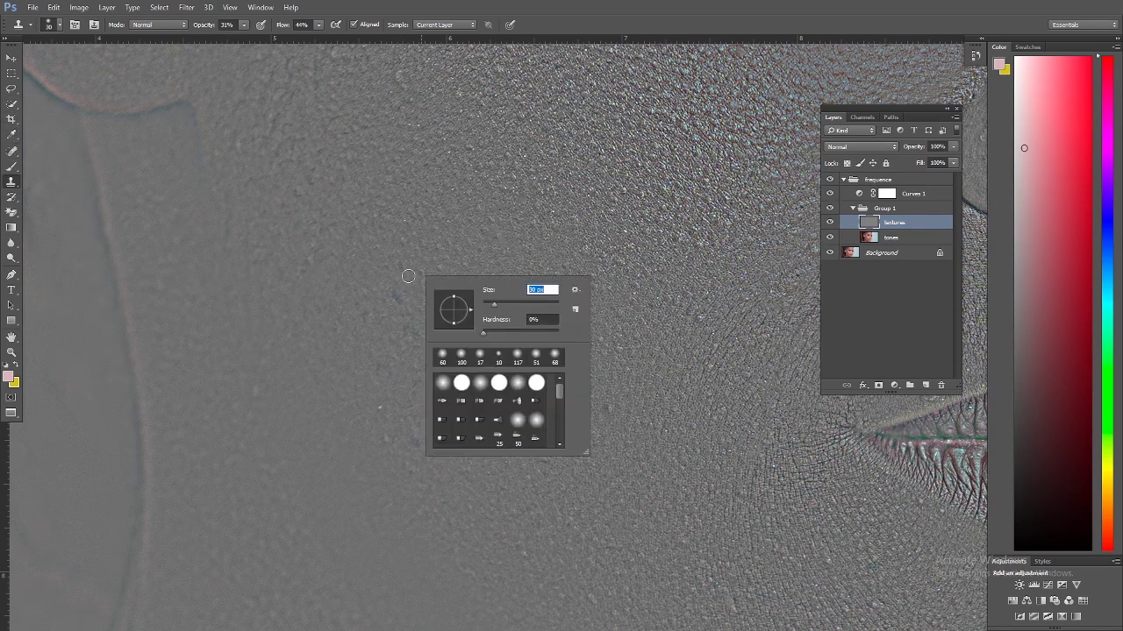
key(Return)
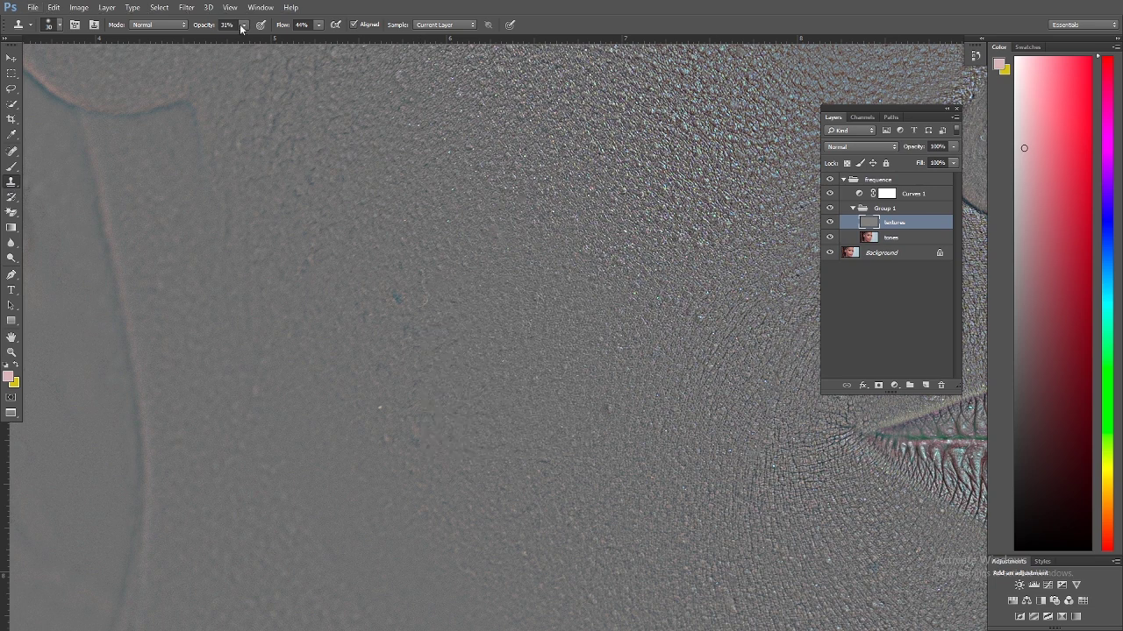
Raise the Clone Stamp's opacity and flow to 100% and clone clean texture over the dark spots on the mid-cheek.
key(0)
key(alt)
click(319, 25)
drag(323, 40, 368, 50)
key(alt)
Set the clone brush hardness to 71% and clone clean texture over the remaining spots on the lower cheek.
right_click(605, 420)
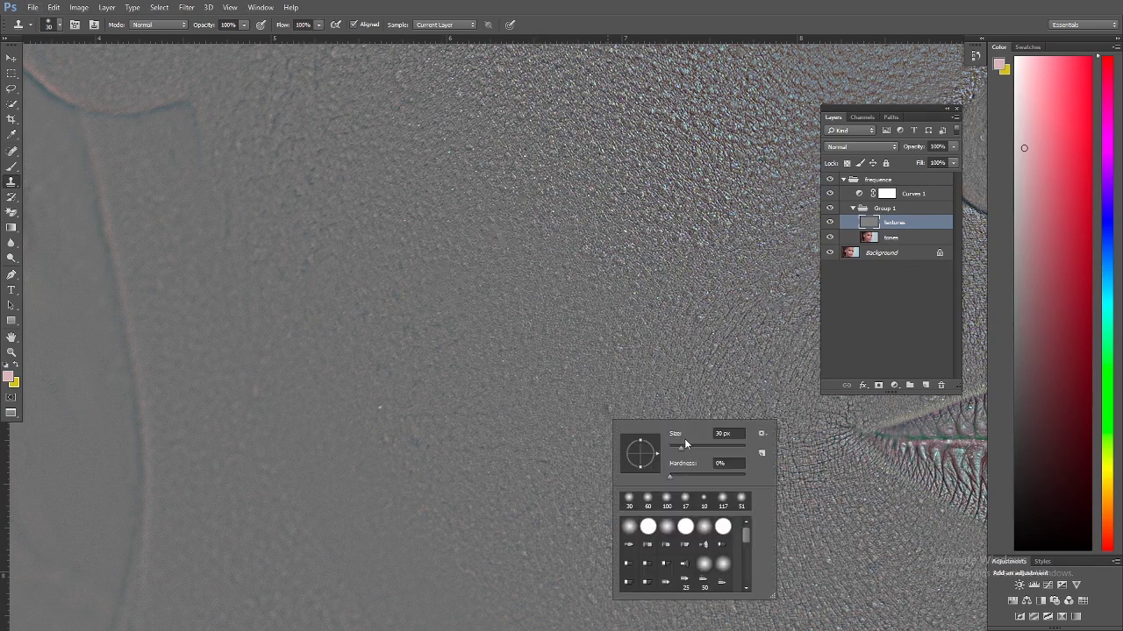
click(607, 405)
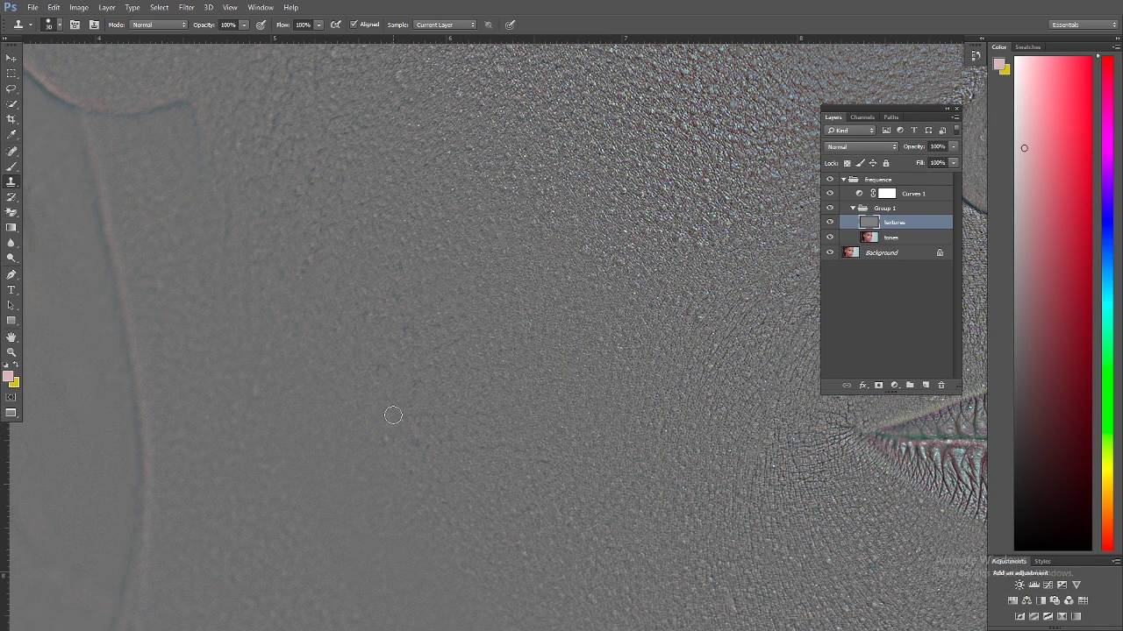
mouse_move(612, 395)
mouse_down()
mouse_move(557, 334)
mouse_move(581, 365)
mouse_move(687, 377)
mouse_up()
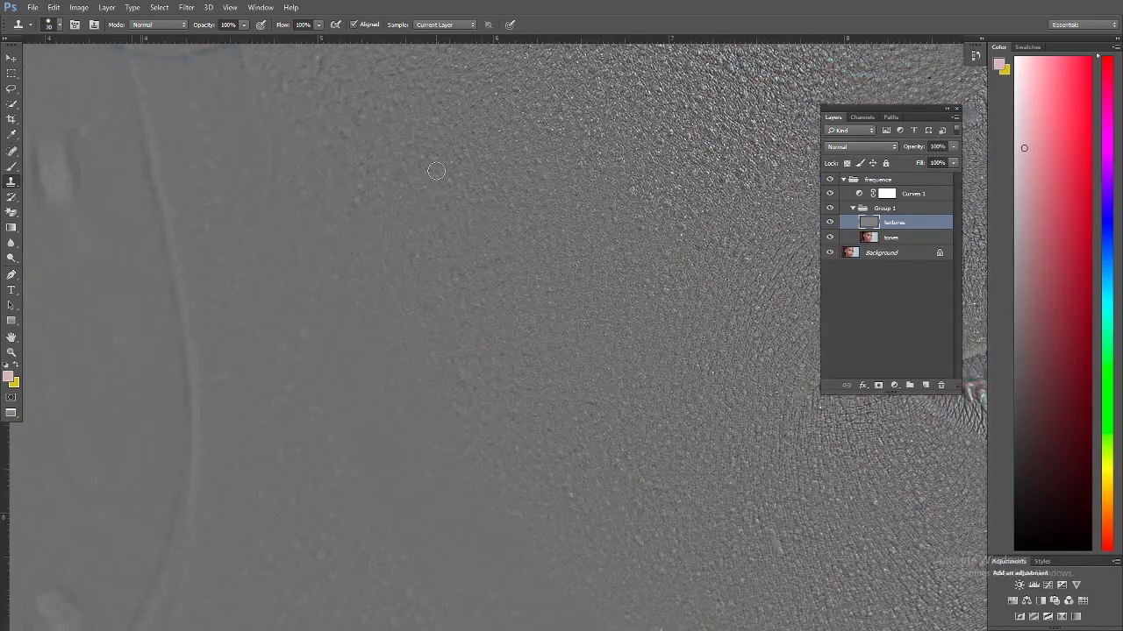
alt+click(368, 224)
Reduce the clone brush to 20 px and clone clean texture over the remaining spots on the cheek beside the ear.
scroll(381, 248, up, 5)
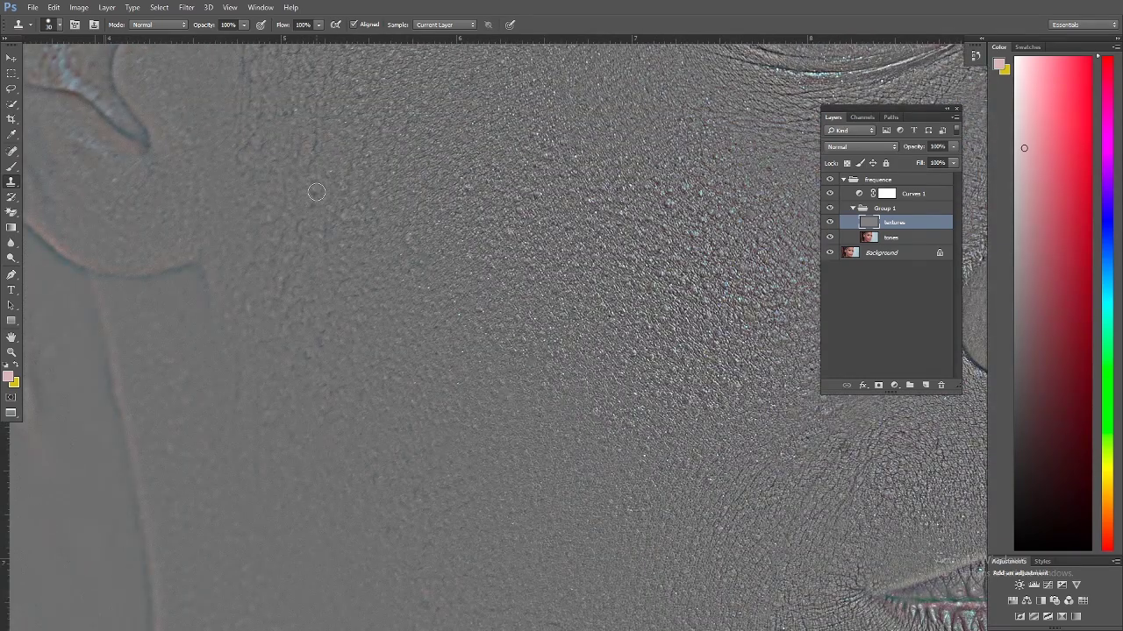
right_click(329, 136)
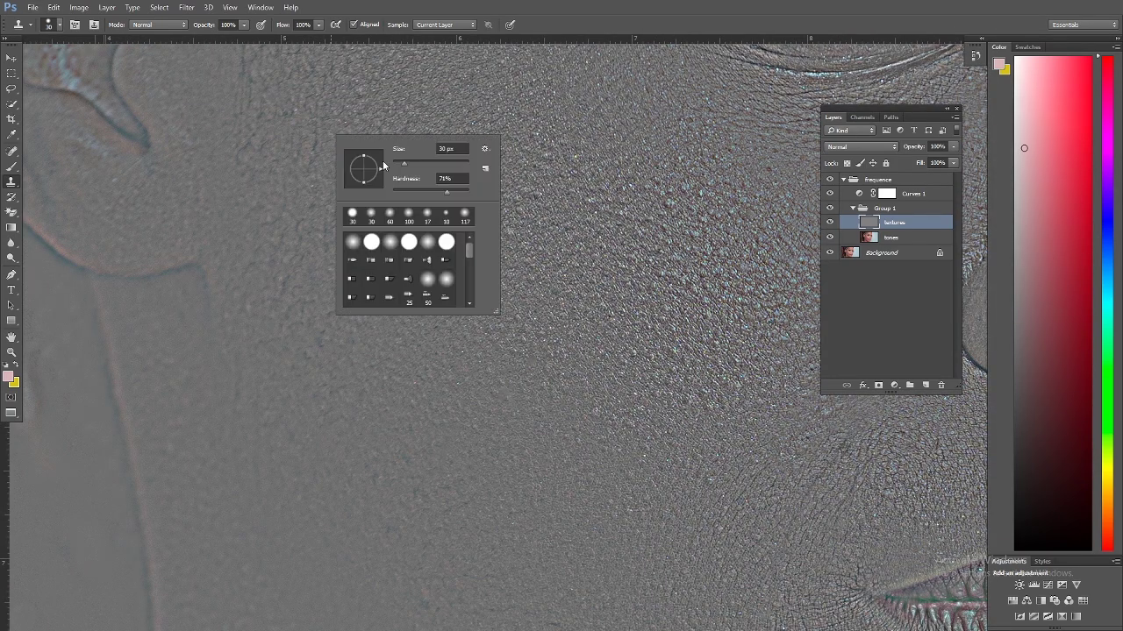
click(321, 143)
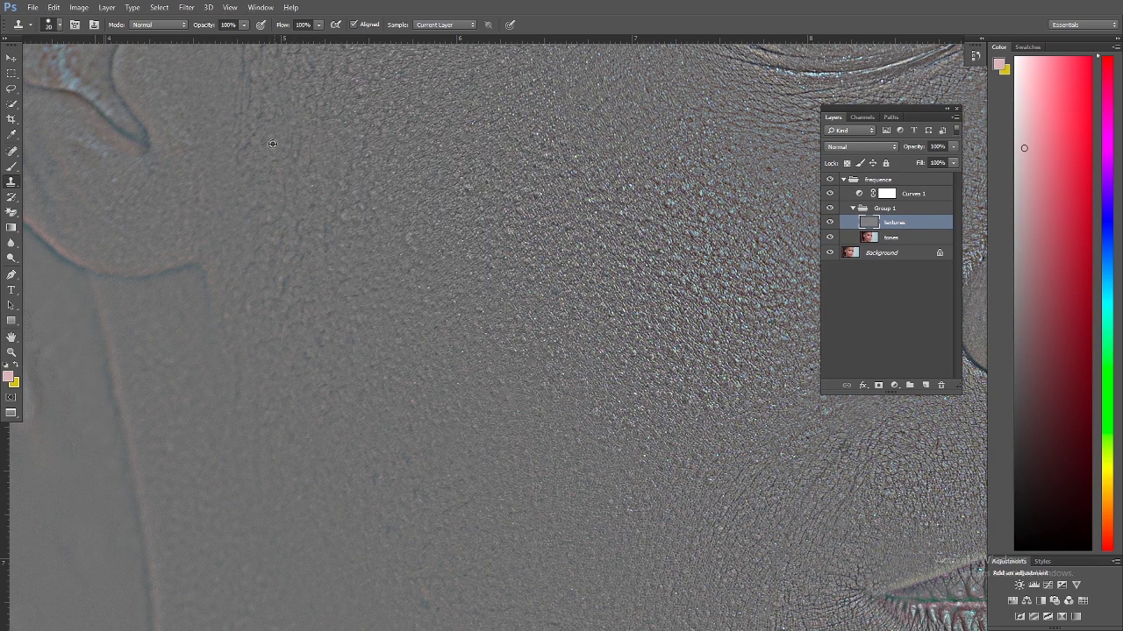
scroll(439, 220, up, 3)
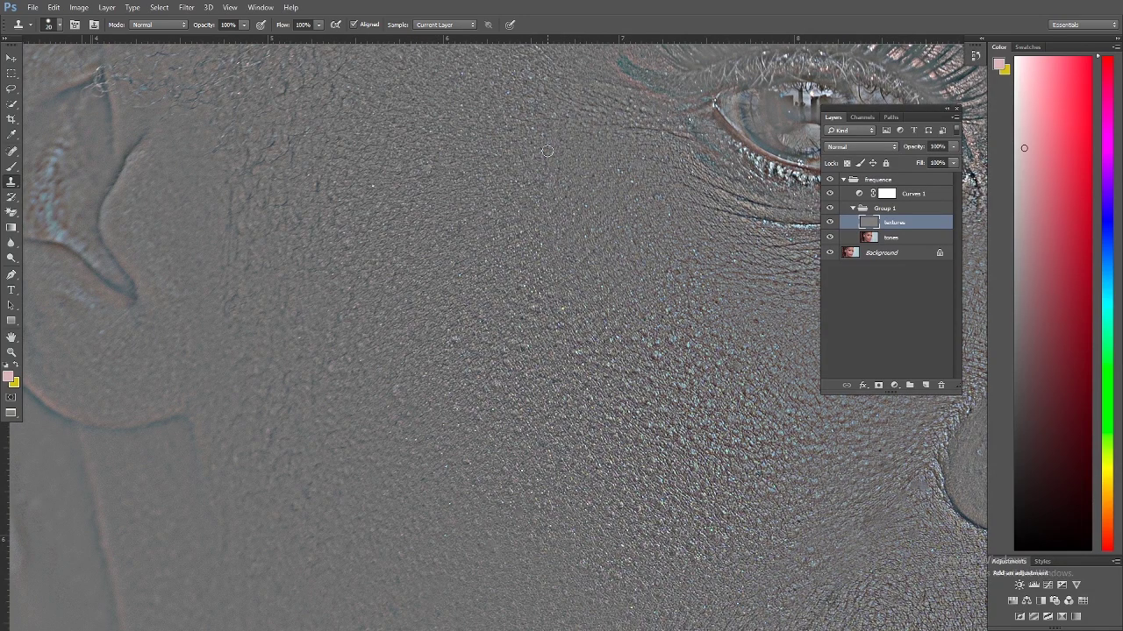
drag(569, 118, 500, 243)
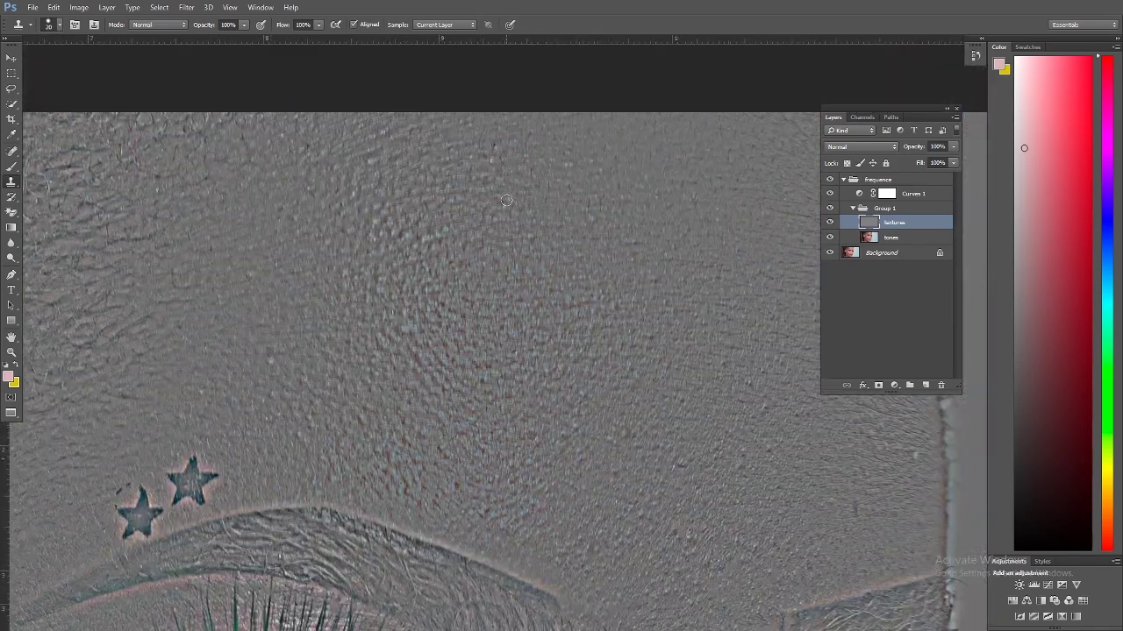
Clone clean texture over the spots on the forehead, including the marks above the far eyebrow.
key(alt)
key(alt)
alt+click(383, 131)
scroll(602, 243, up, 2)
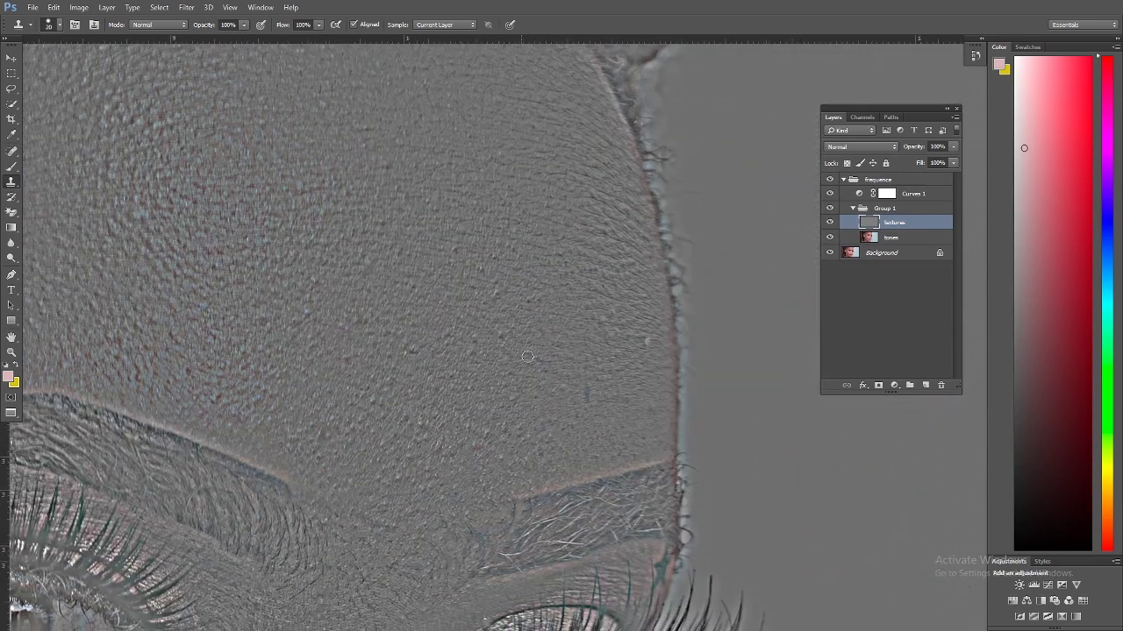
click(586, 392)
click(369, 401)
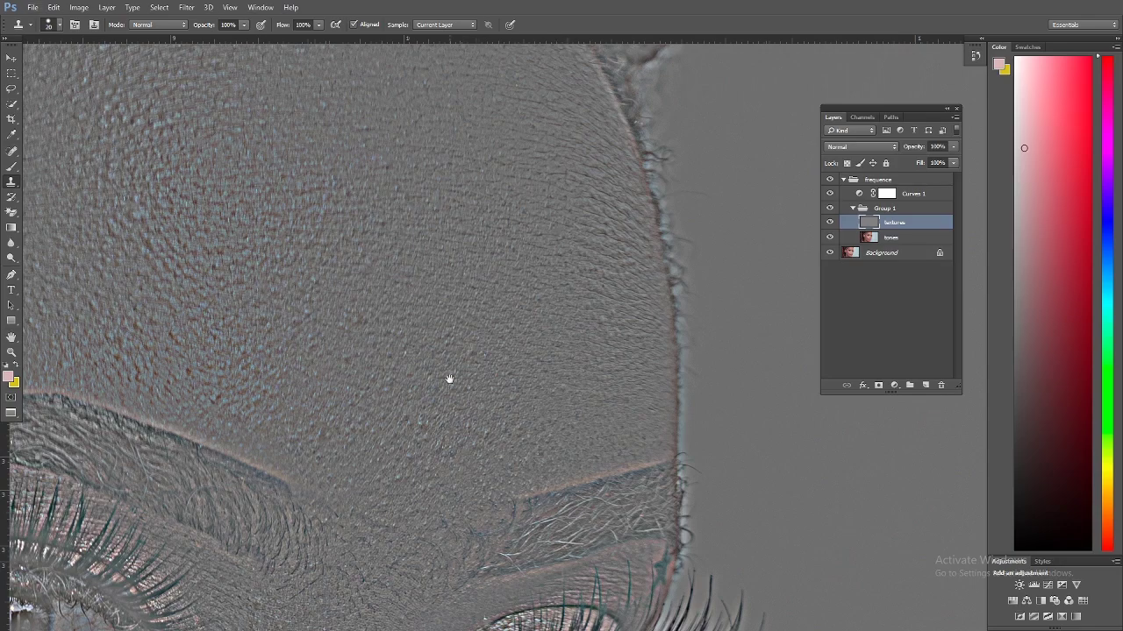
Clone clean texture over the small spots between the eyebrows and around the eyes.
scroll(449, 379, down, 5)
scroll(626, 321, down, 2)
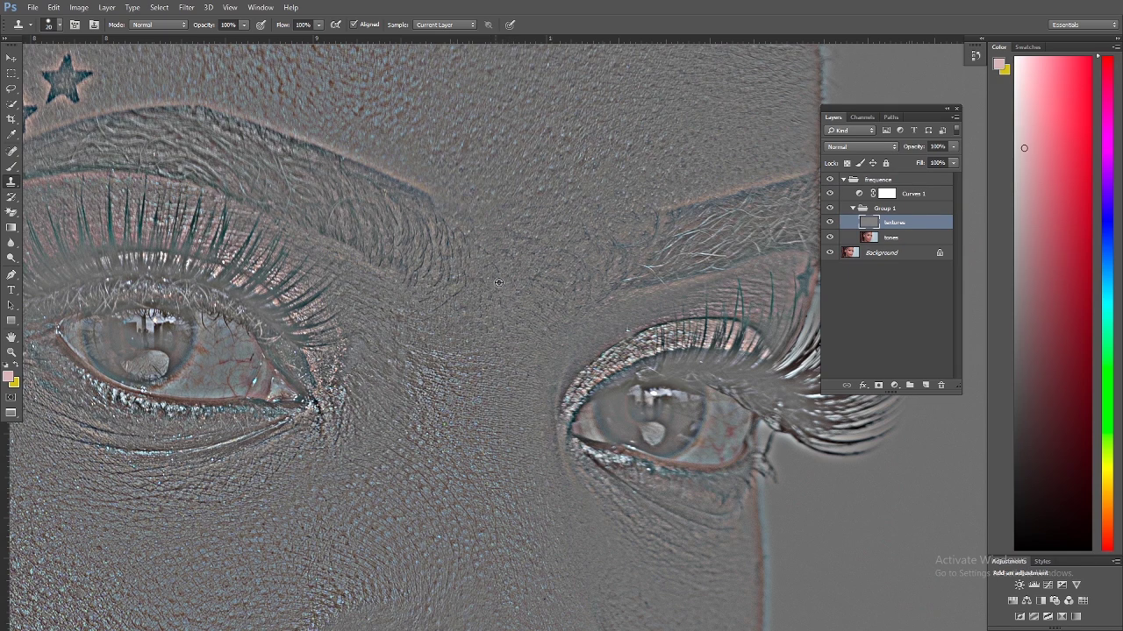
alt+click(503, 279)
alt+click(670, 358)
scroll(698, 362, left, 5)
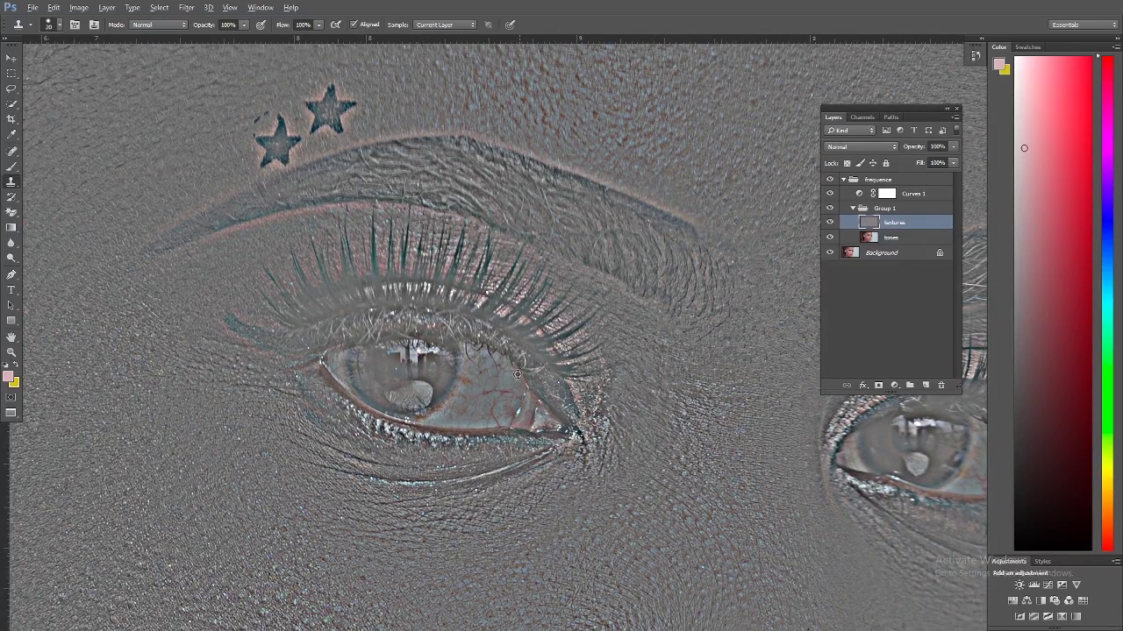
scroll(500, 348, down, 1)
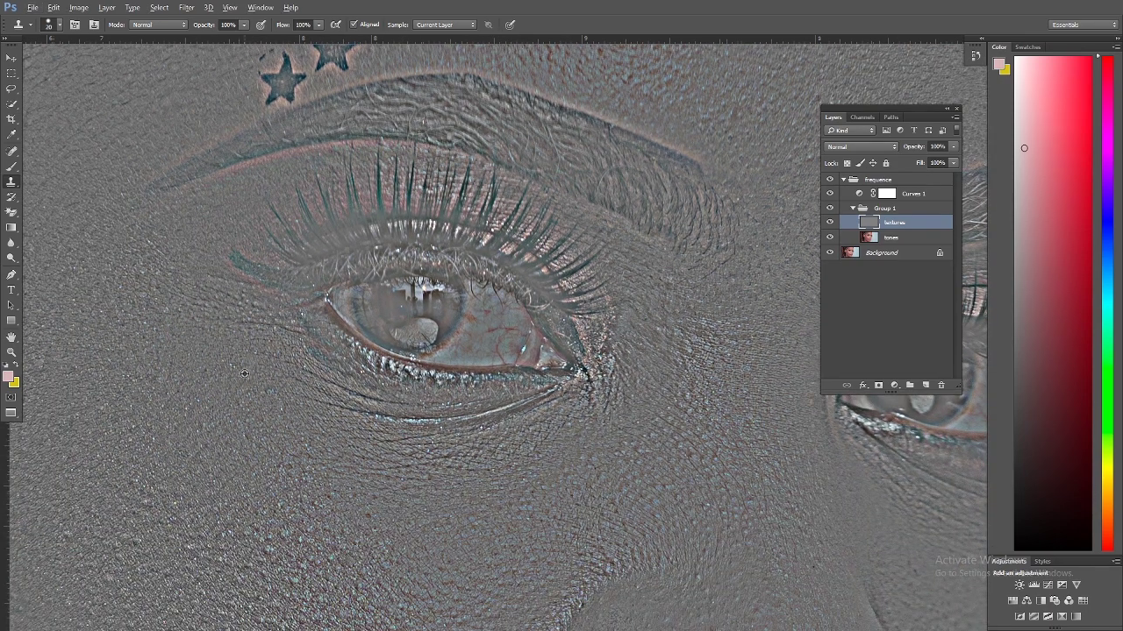
Clone clean texture over the dark spot on the nose and the marks on the far cheek below the eye.
scroll(236, 339, down, 10)
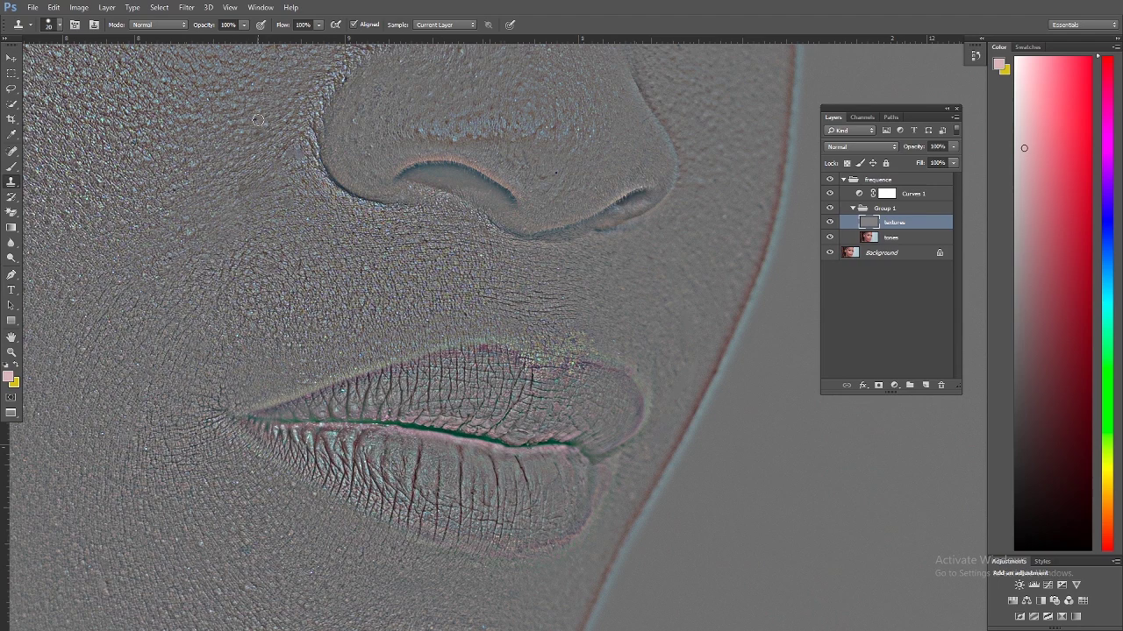
drag(355, 112, 351, 147)
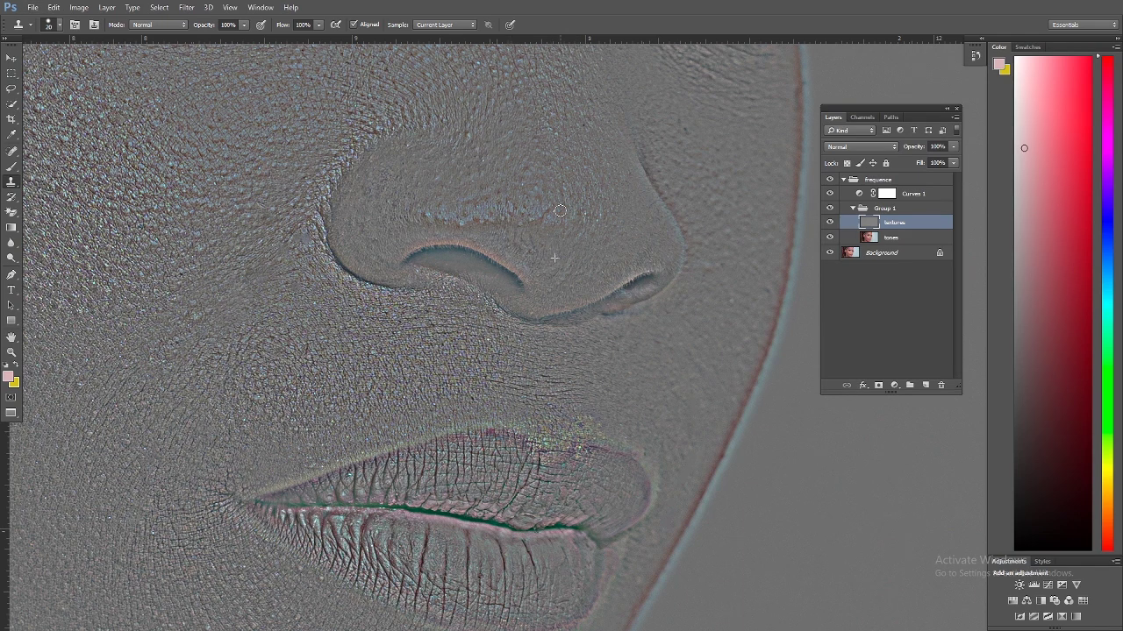
key(alt)
alt+click(587, 212)
scroll(693, 280, up, 4)
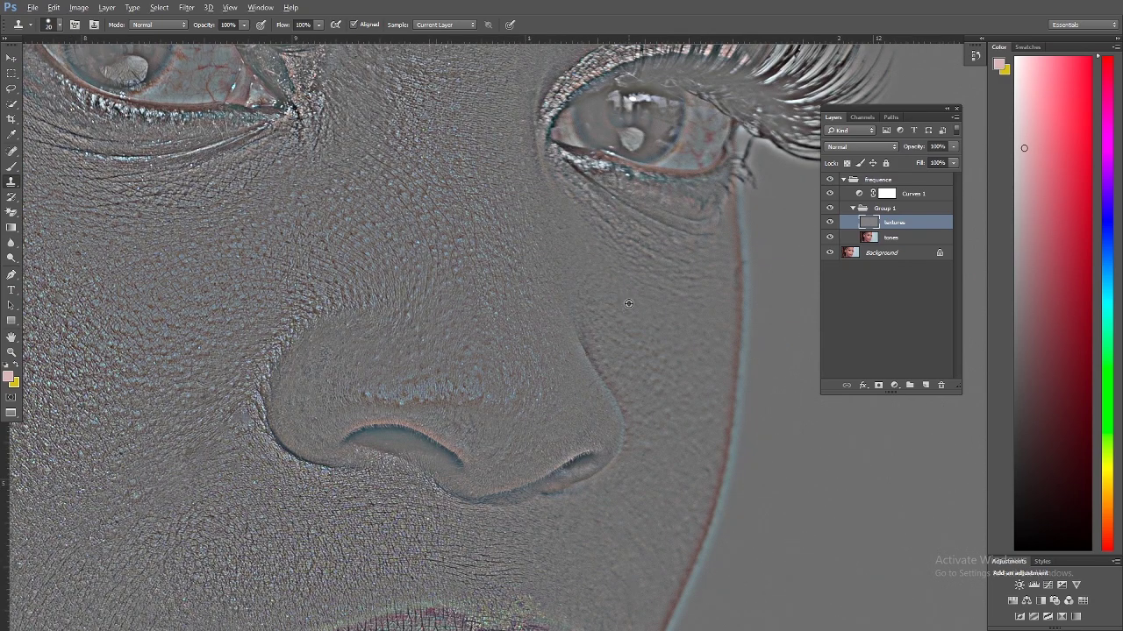
scroll(650, 253, up, 2)
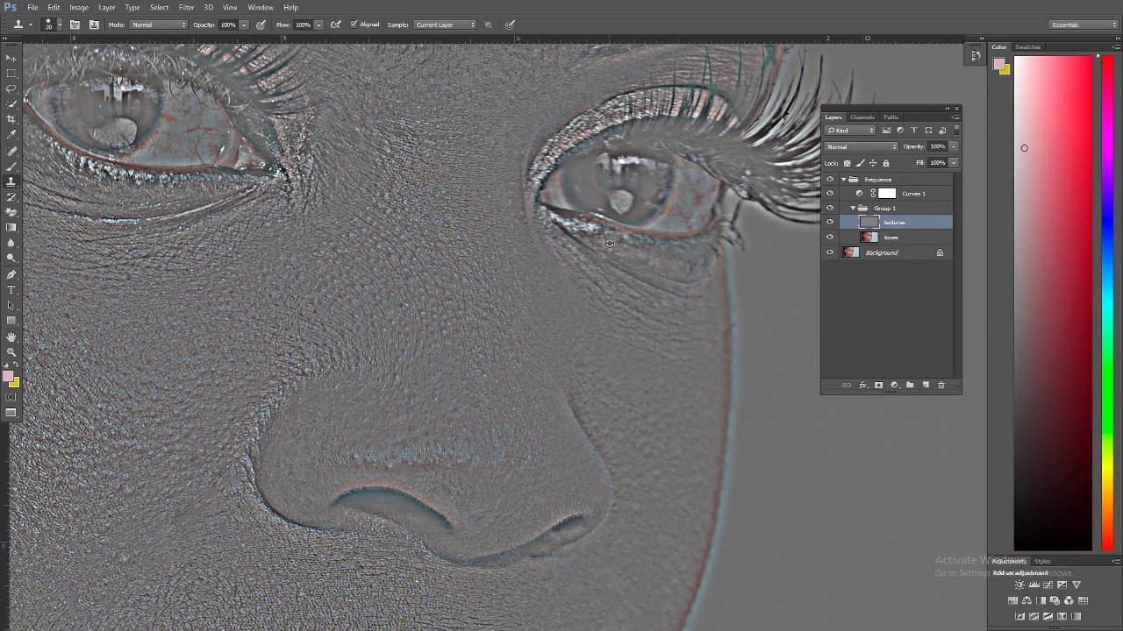
scroll(519, 254, up, 3)
Examine the retouched texture across the near cheek and lower face for remaining spots.
scroll(414, 268, down, 10)
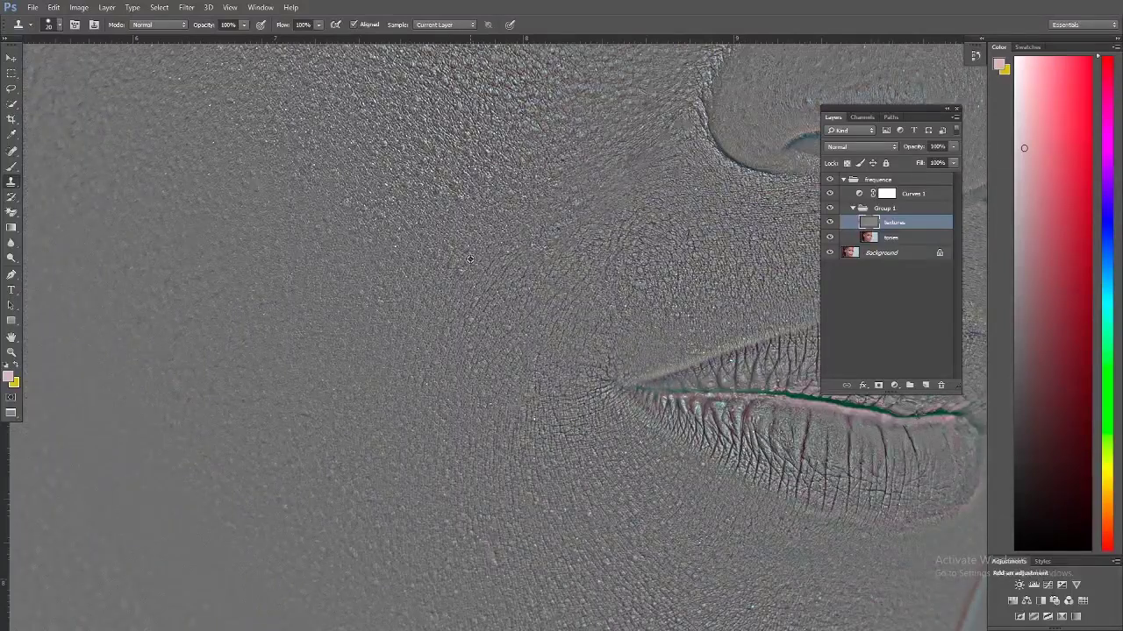
scroll(533, 217, down, 3)
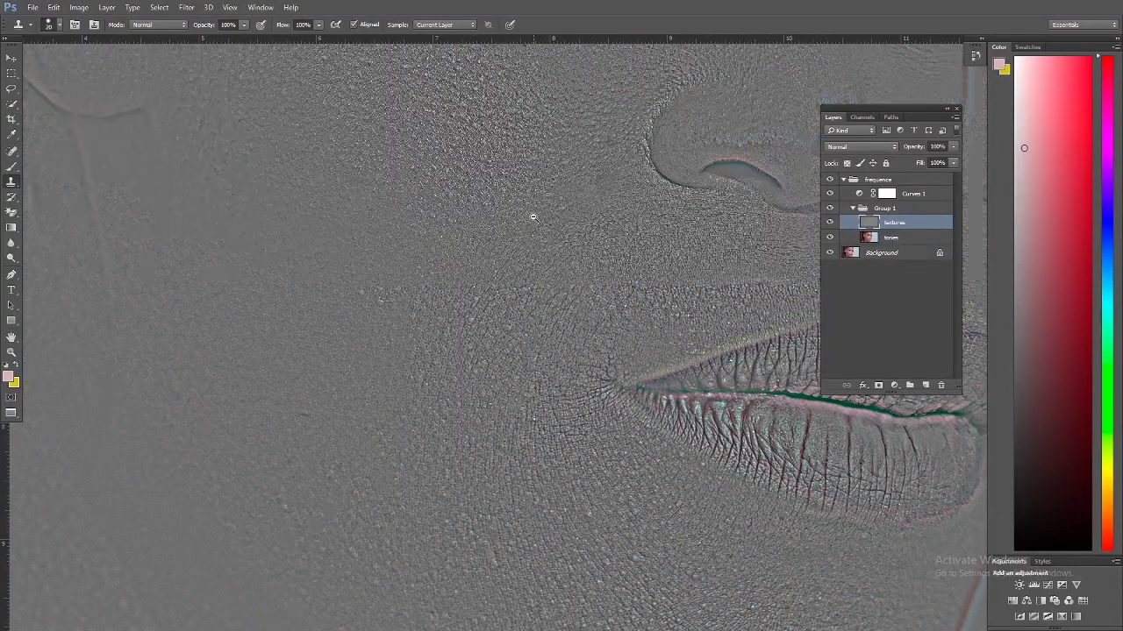
scroll(533, 217, down, 2)
scroll(678, 328, down, 1)
scroll(681, 330, down, 1)
key(alt+space)
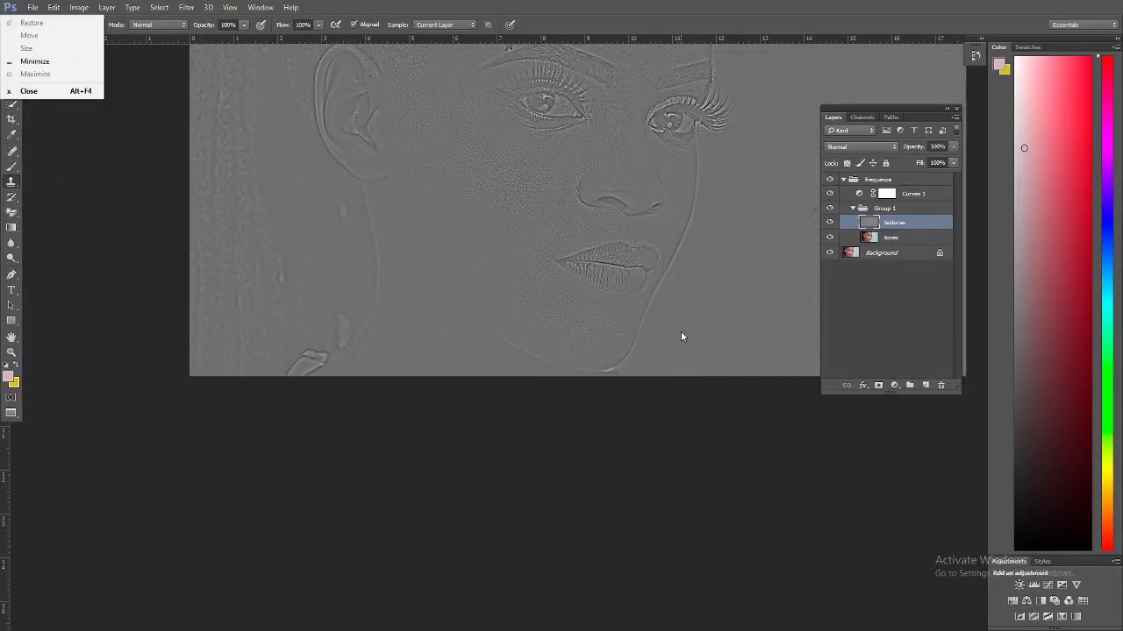
key(Escape)
key(z)
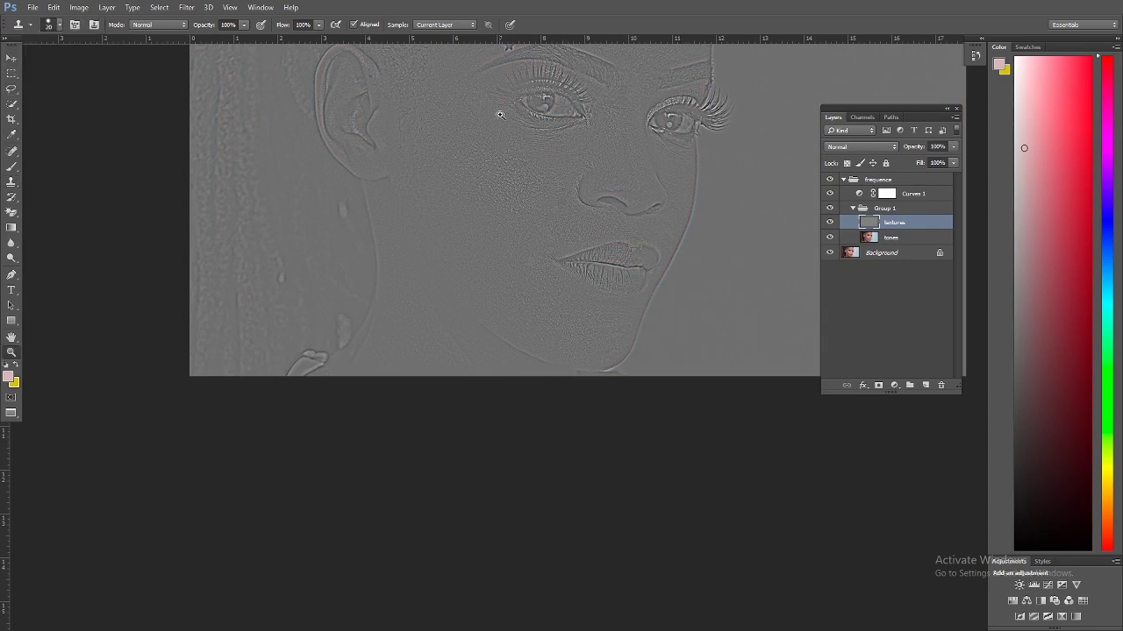
Shrink the Clone Stamp brush and clone out the pale flakes along the inner edge of the upper lip.
scroll(661, 267, up, 4)
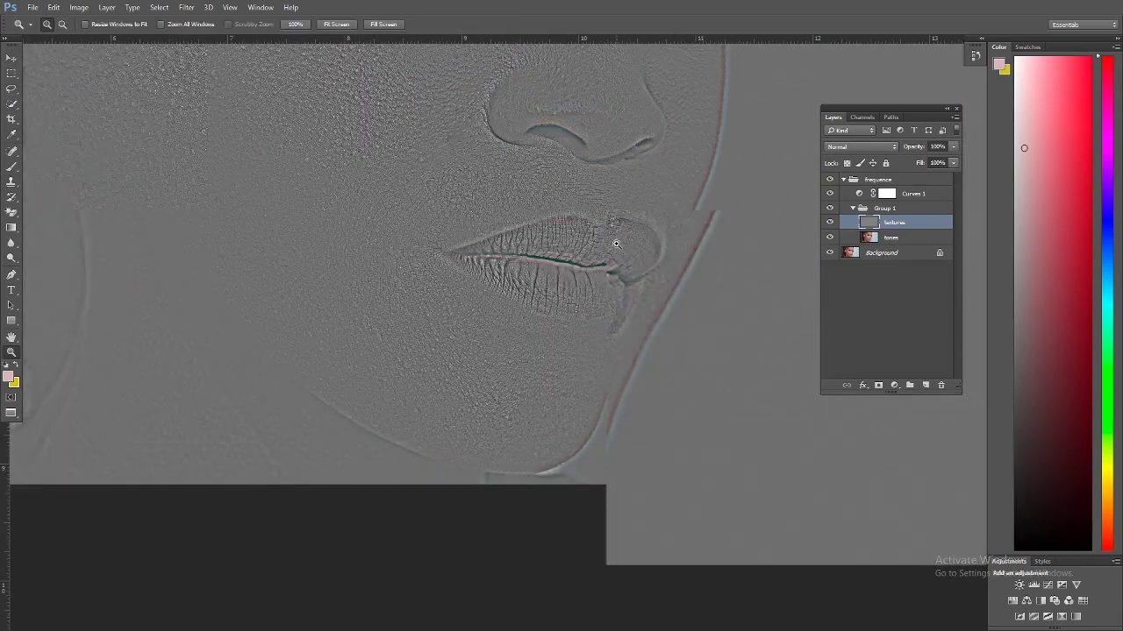
scroll(561, 259, up, 3)
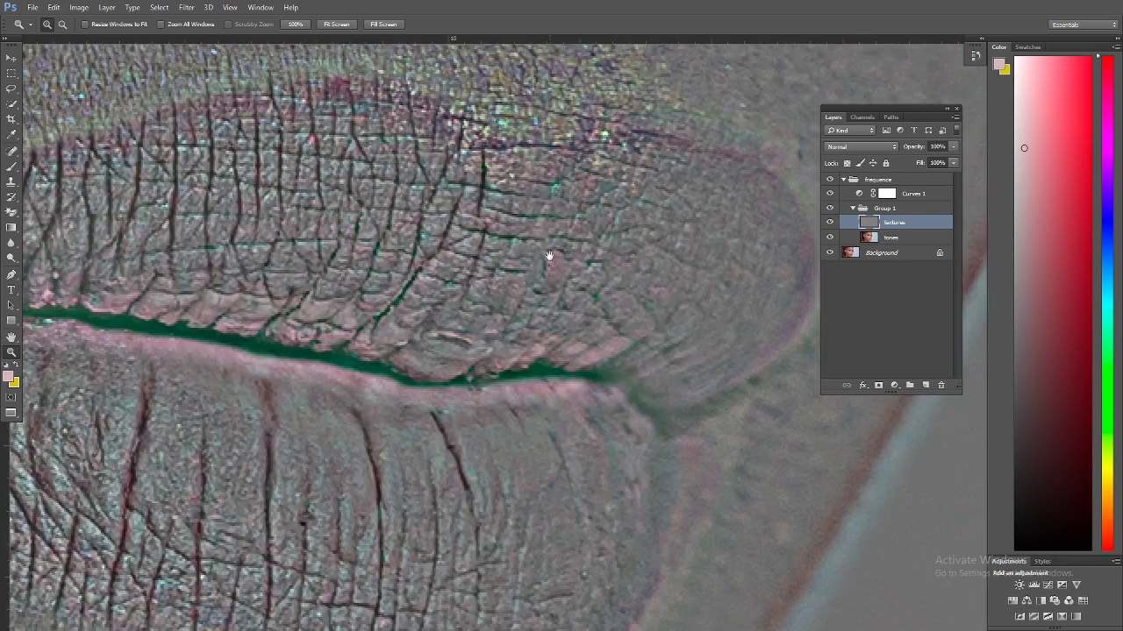
key(s)
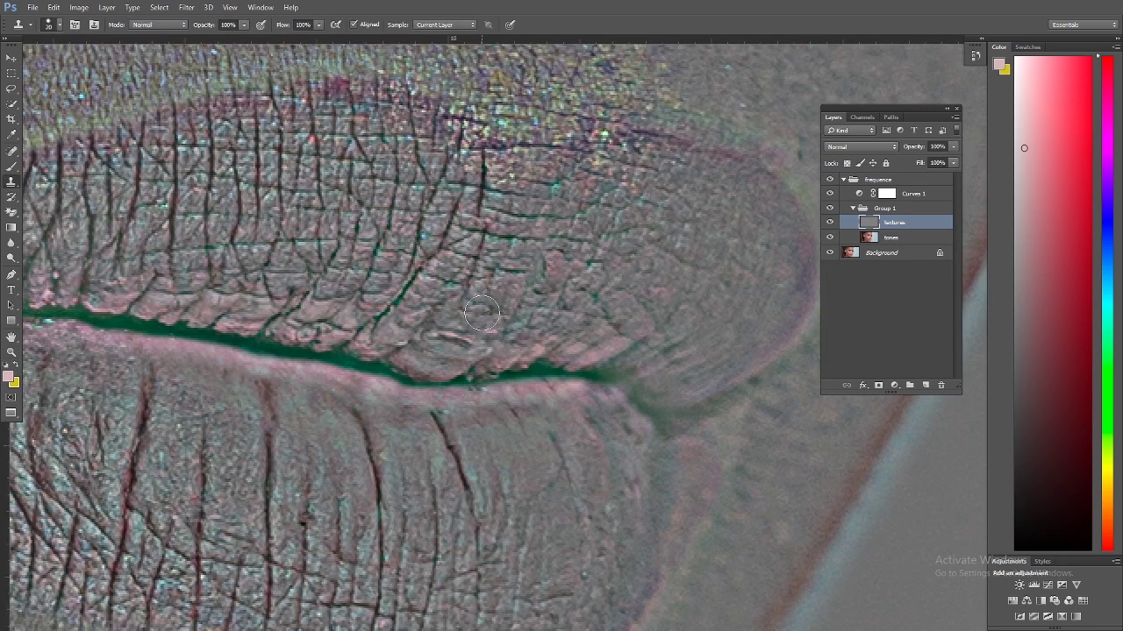
right_click(542, 335)
drag(542, 336, 537, 337)
key(Return)
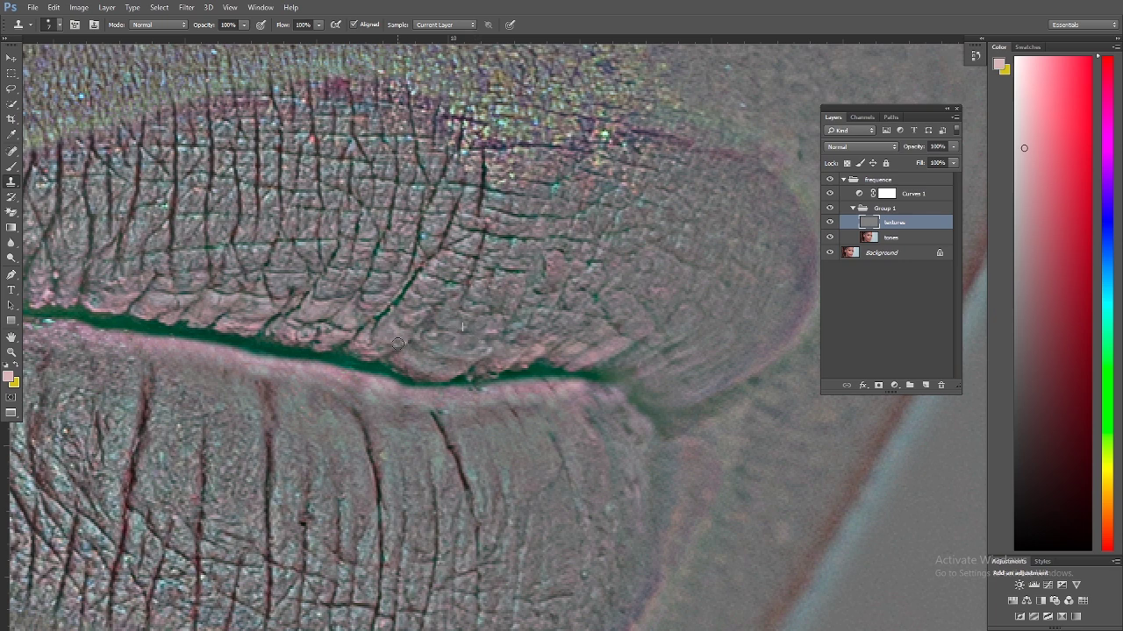
drag(480, 376, 525, 365)
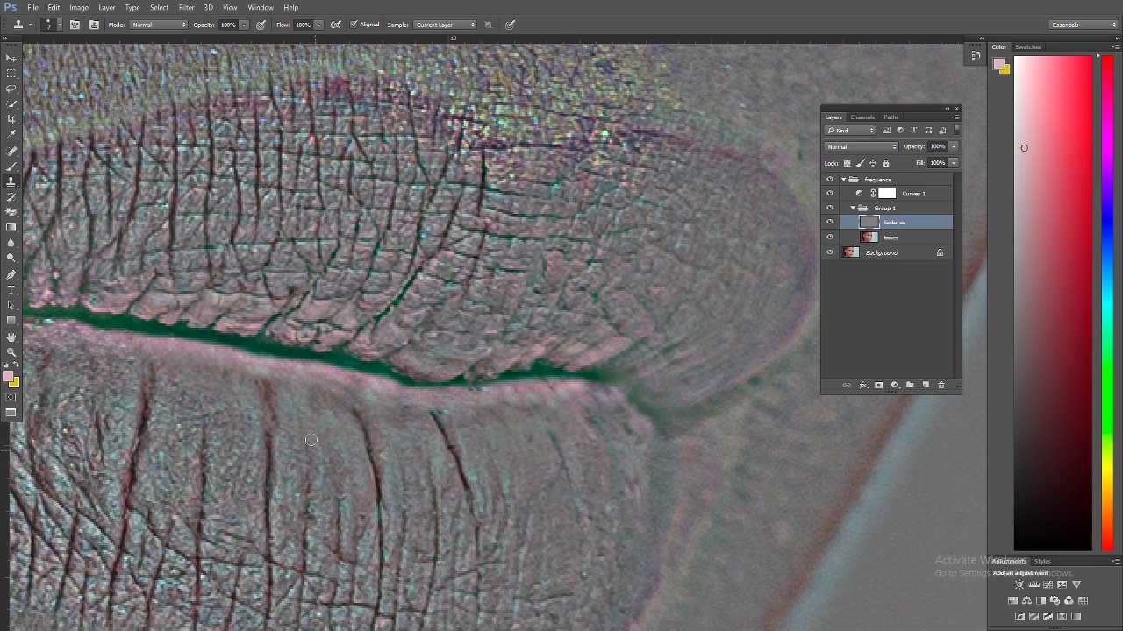
Clone clean texture over the bright specks on the skin above the upper lip.
mouse_move(306, 155)
mouse_down()
mouse_move(579, 250)
mouse_move(544, 448)
mouse_up()
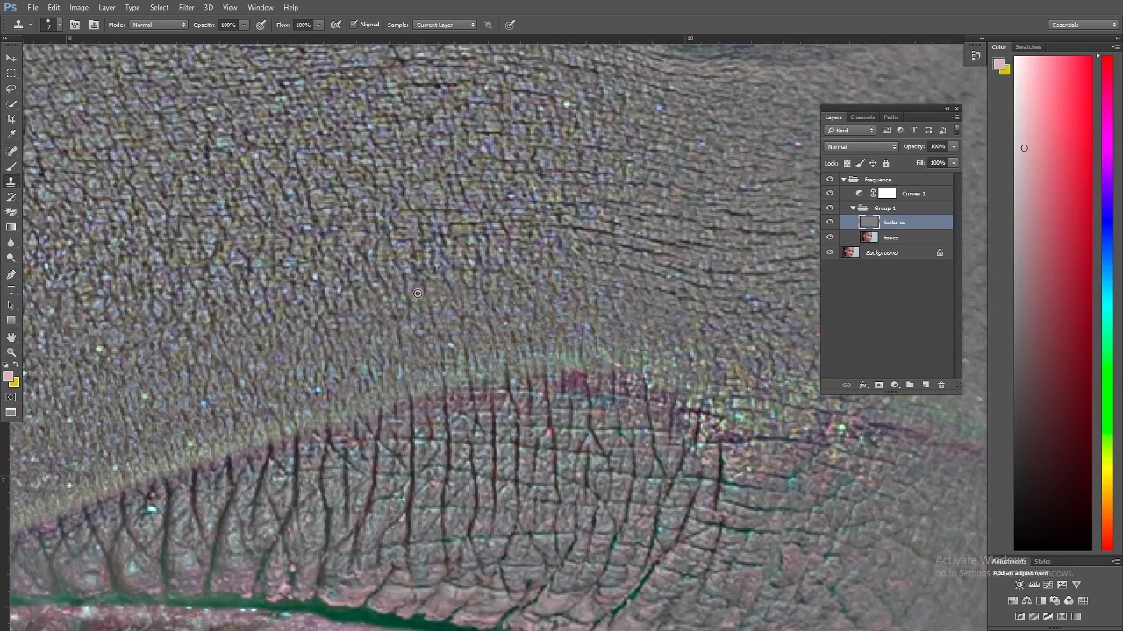
alt+click(438, 321)
scroll(435, 224, down, 3)
scroll(435, 224, down, 5)
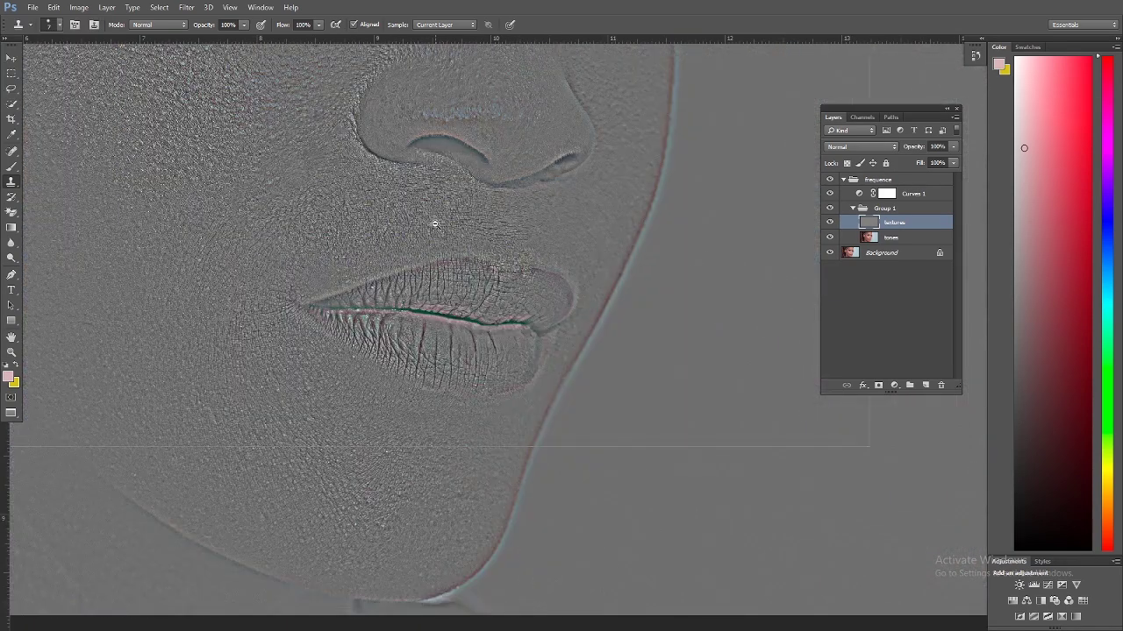
key(alt+space)
key(Escape)
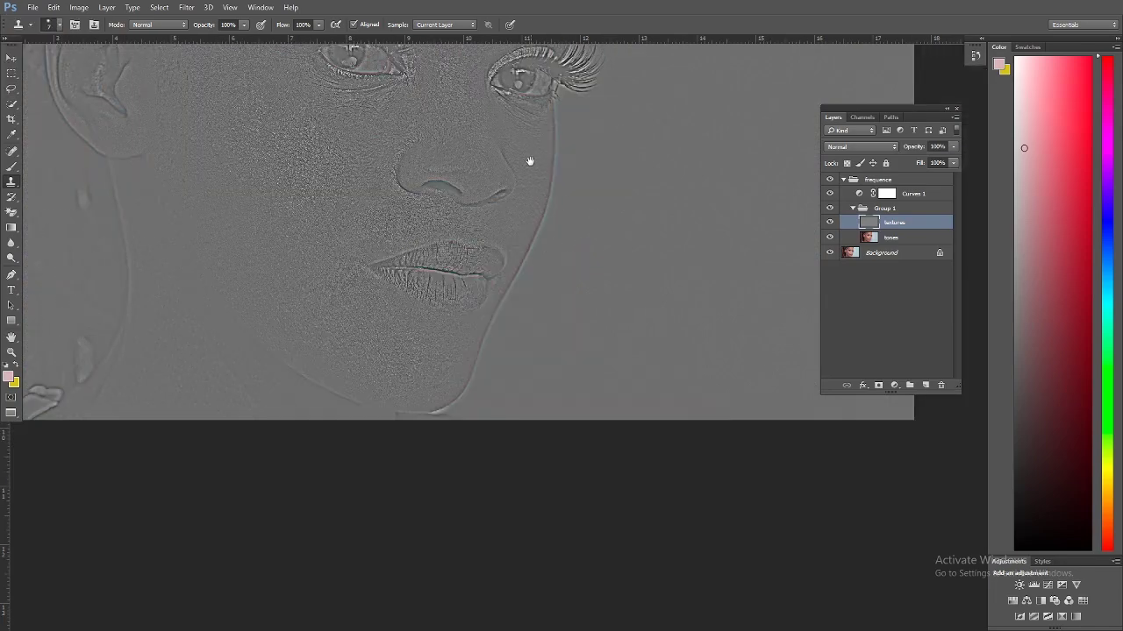
Set the textures layer's blending mode to Linear Light and hide the Curves 1 adjustment.
drag(529, 161, 351, 204)
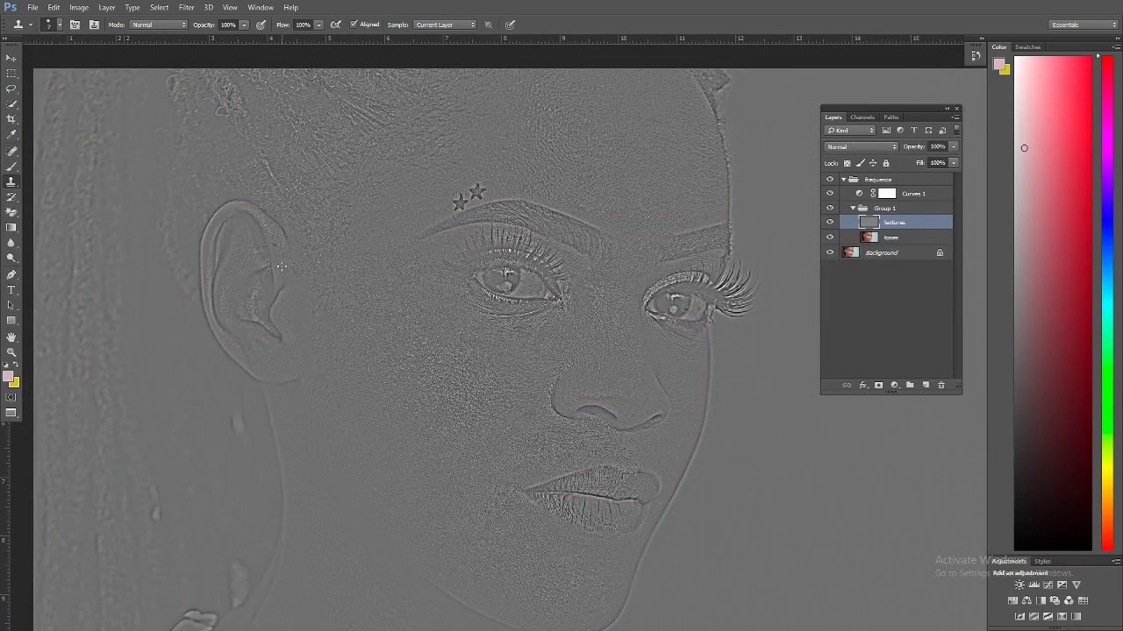
key(z)
drag(285, 259, 373, 283)
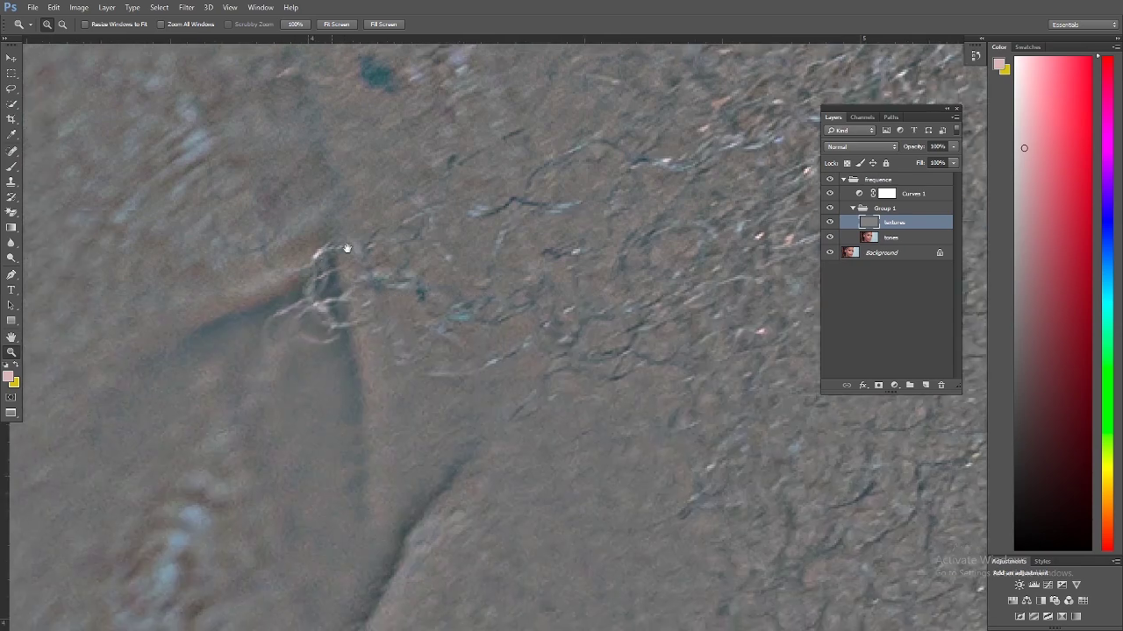
drag(404, 341, 328, 341)
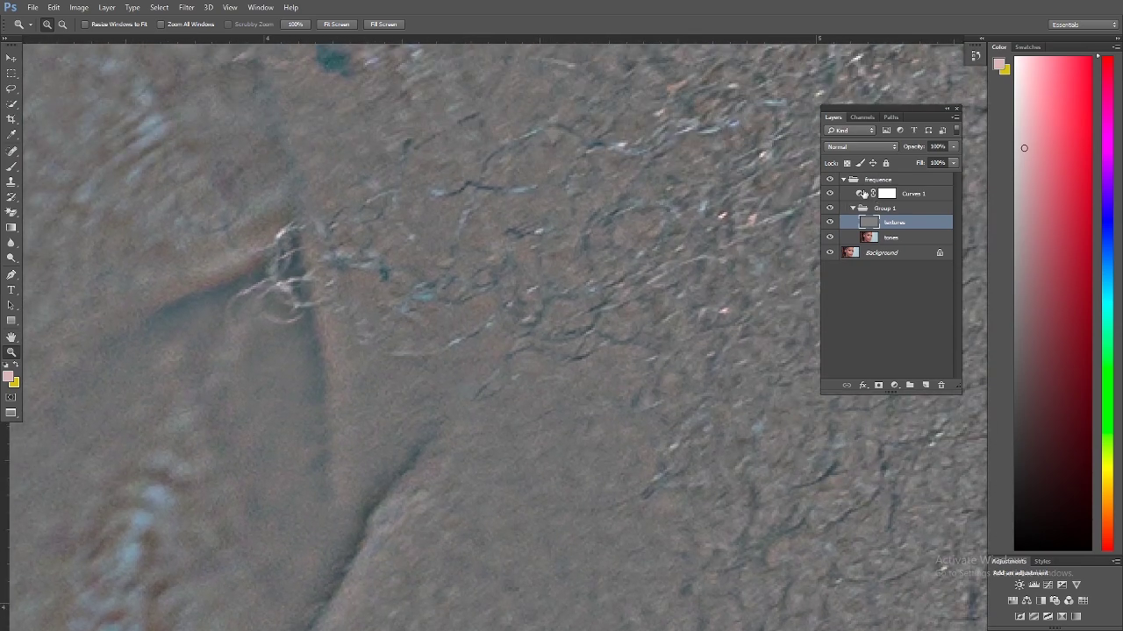
click(889, 149)
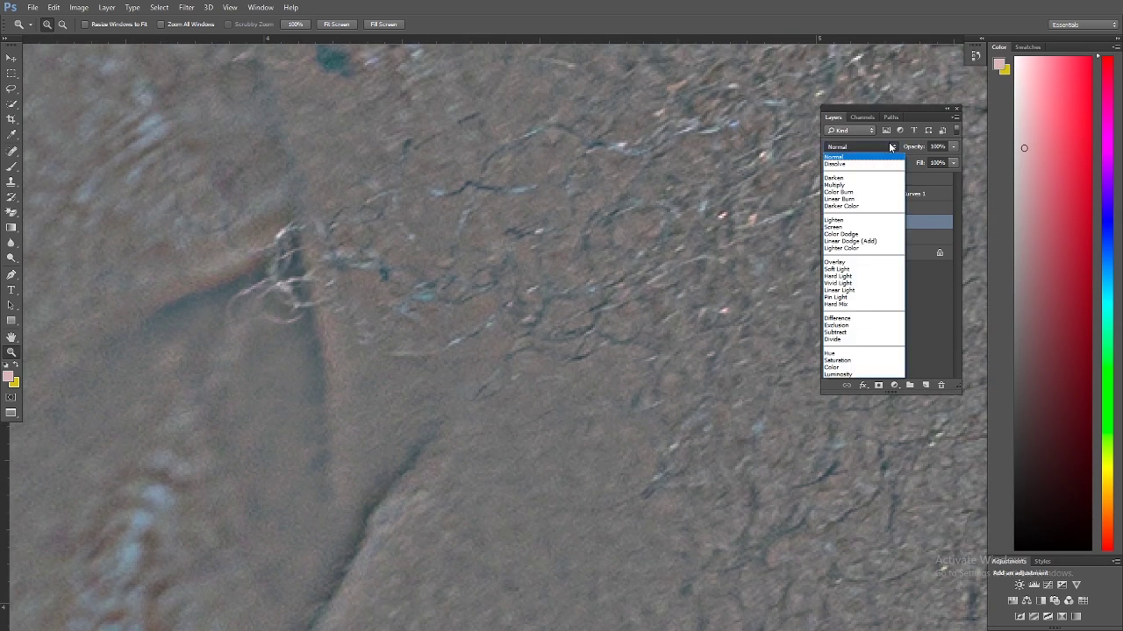
click(839, 290)
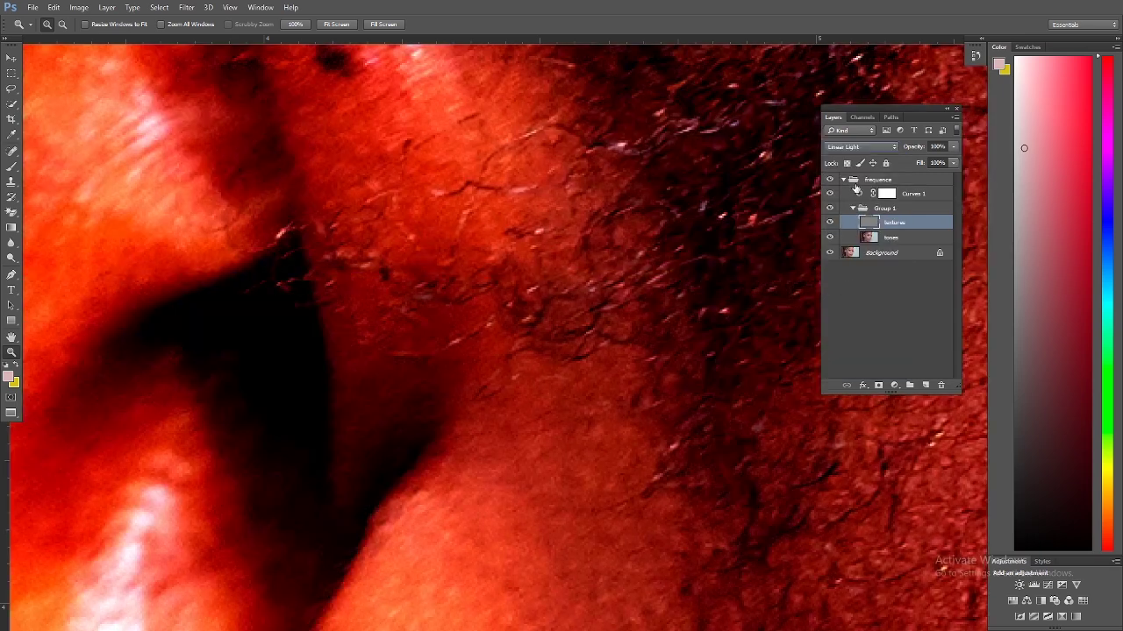
click(830, 193)
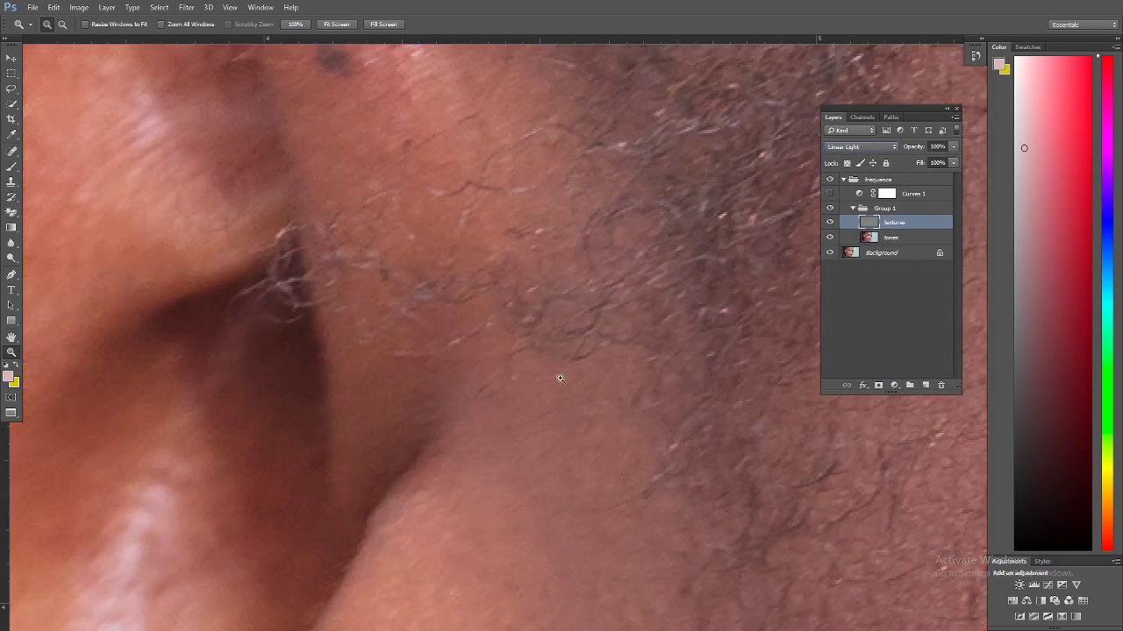
Examine the retouched skin in full color from the ear out to the whole face.
alt+click(547, 301)
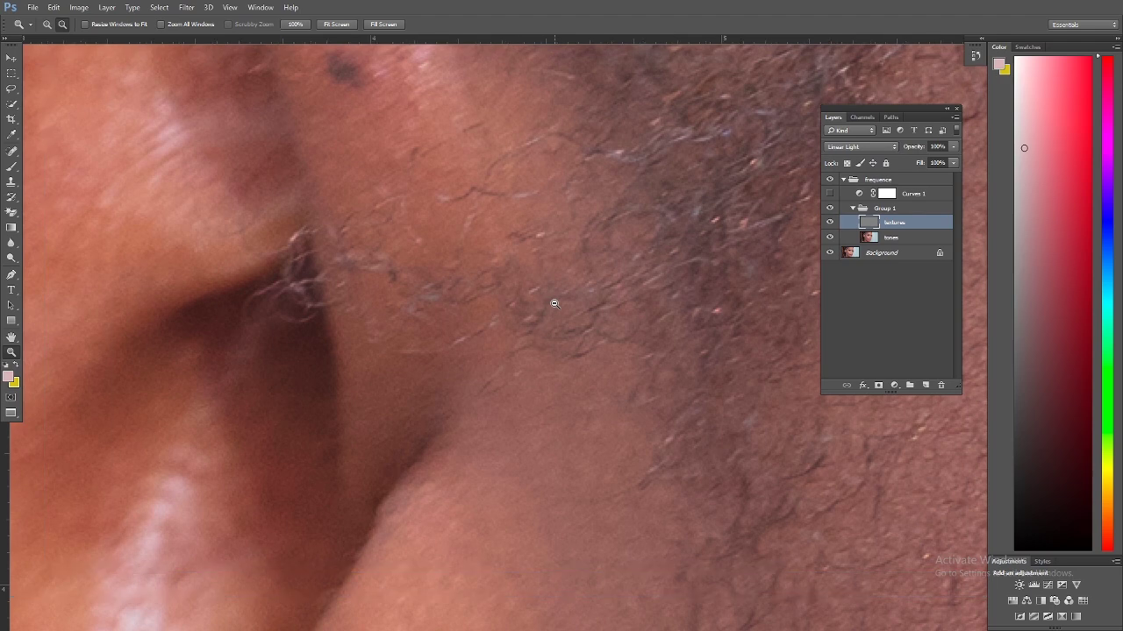
alt+click(554, 304)
alt+click(554, 303)
alt+click(554, 303)
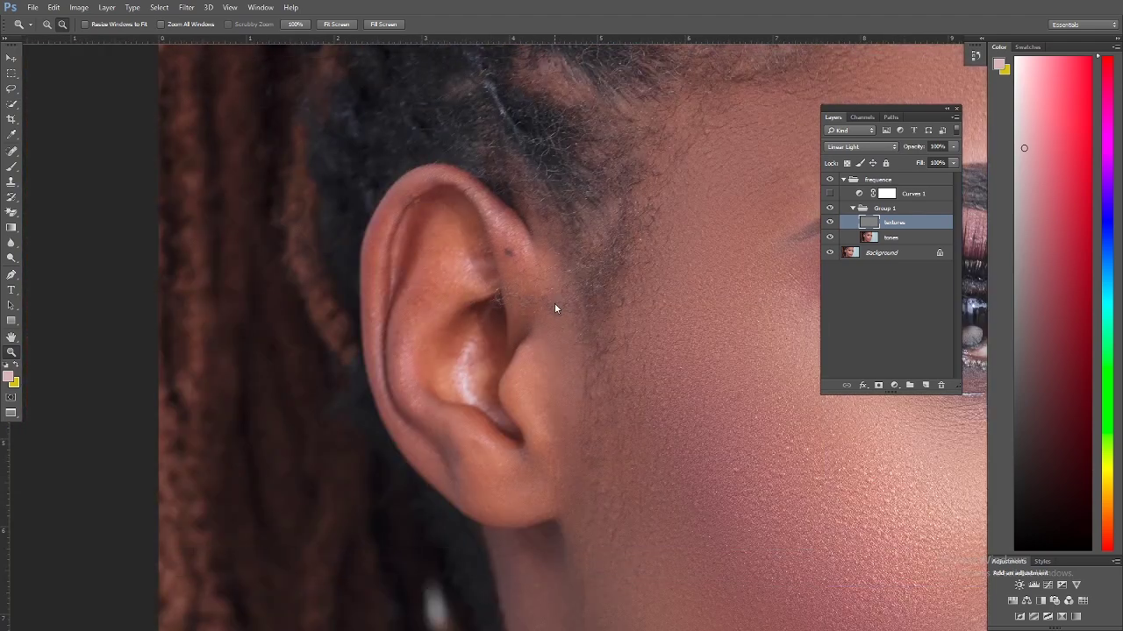
alt+click(554, 304)
alt+click(554, 303)
alt+click(554, 304)
click(554, 304)
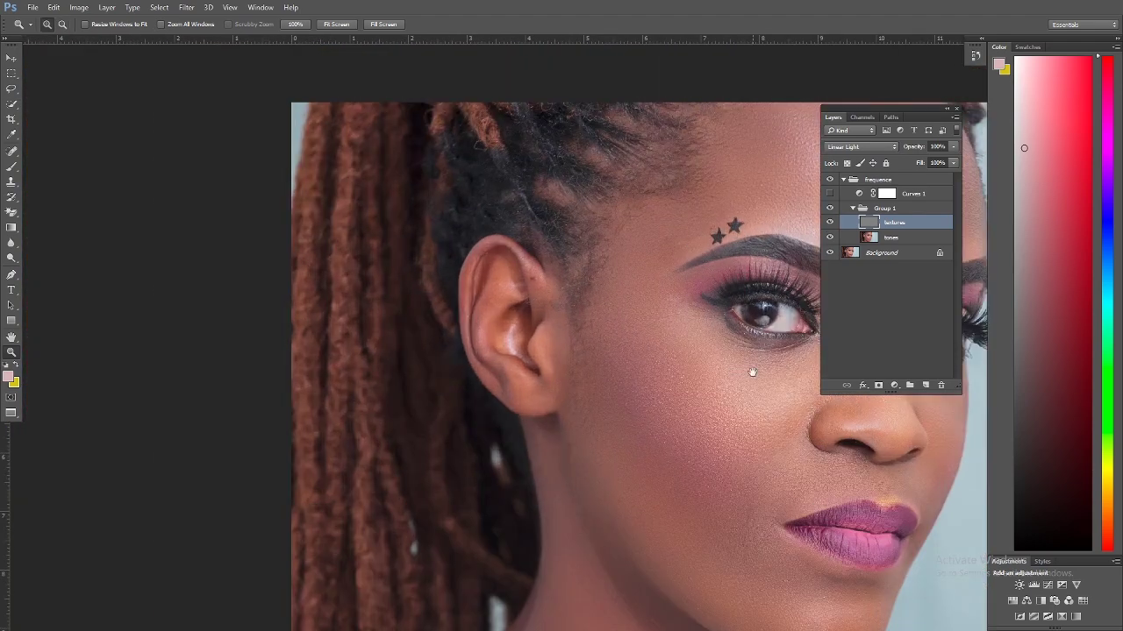
Collapse Group 1 and delete the Curves 1 adjustment layer from the frequence group.
drag(749, 371, 513, 281)
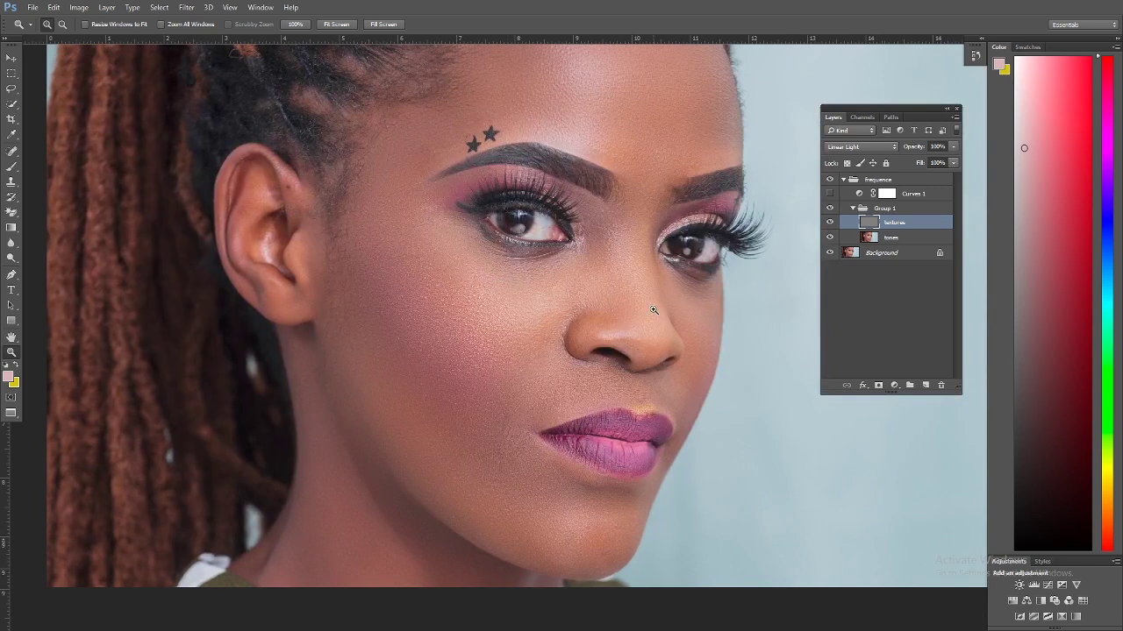
click(850, 209)
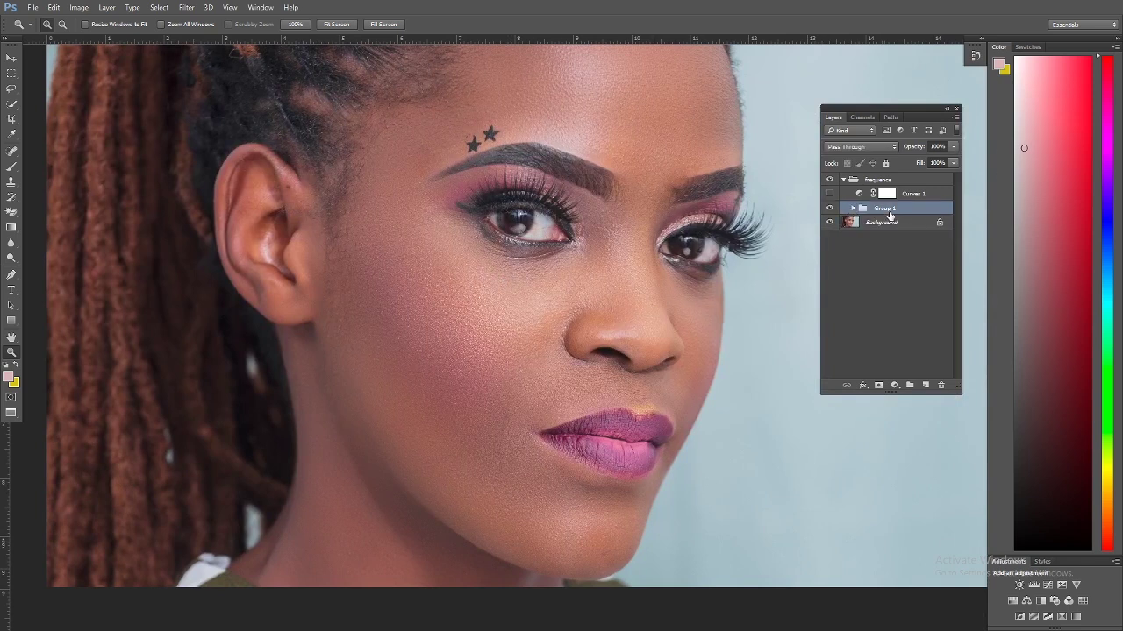
click(829, 208)
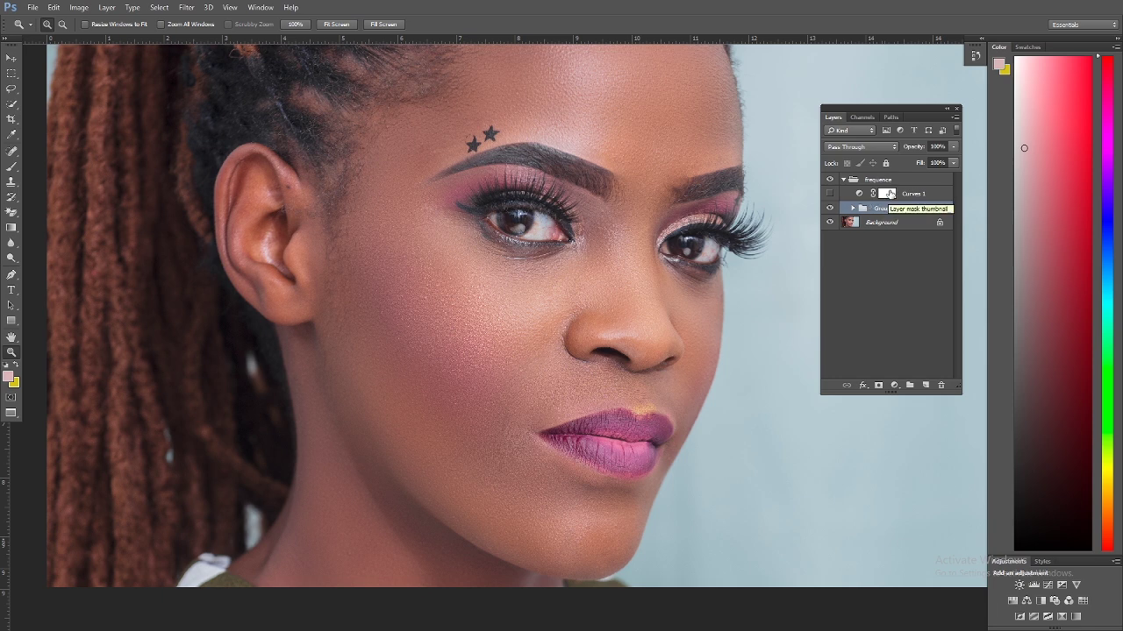
drag(895, 194, 943, 384)
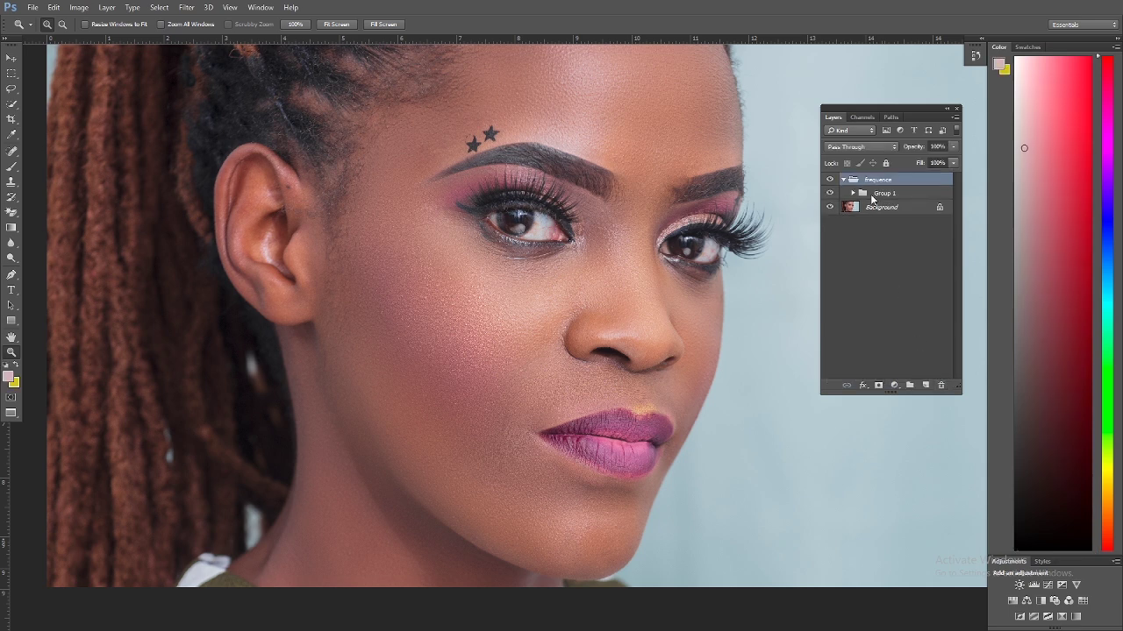
Stamp all visible layers into a new merged layer above the frequence group and duplicate it.
click(875, 193)
click(880, 179)
drag(879, 179, 879, 175)
key(ctrl+shift+alt+e)
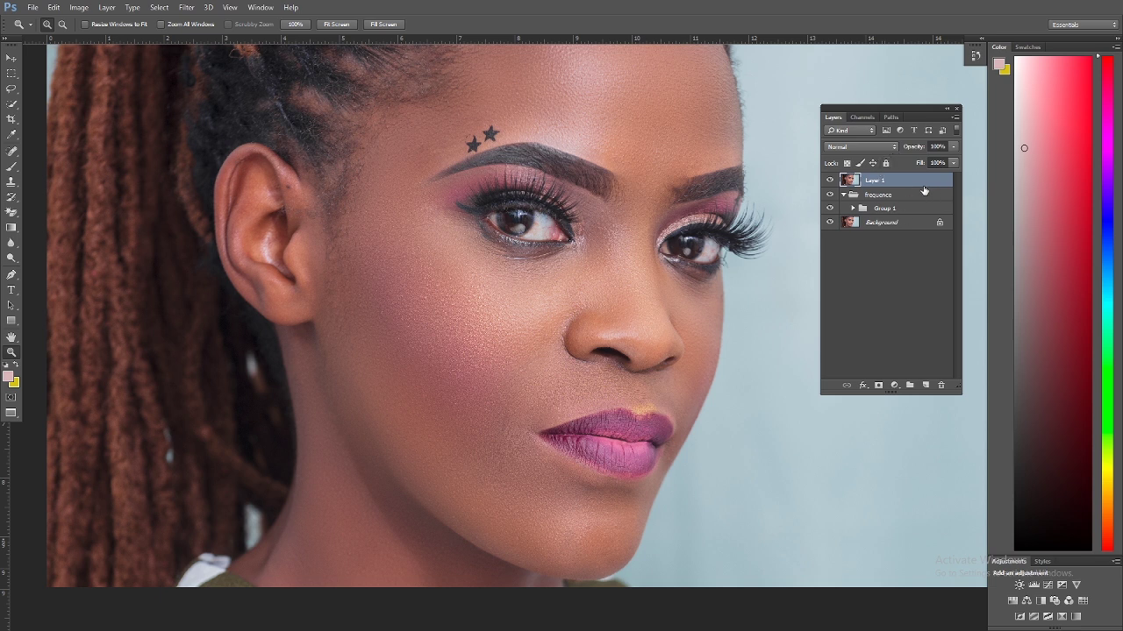
drag(916, 185, 926, 385)
Hide the merged layer's copy and apply Surface Blur with a 60-pixel radius to the merged layer below it.
click(830, 180)
click(877, 195)
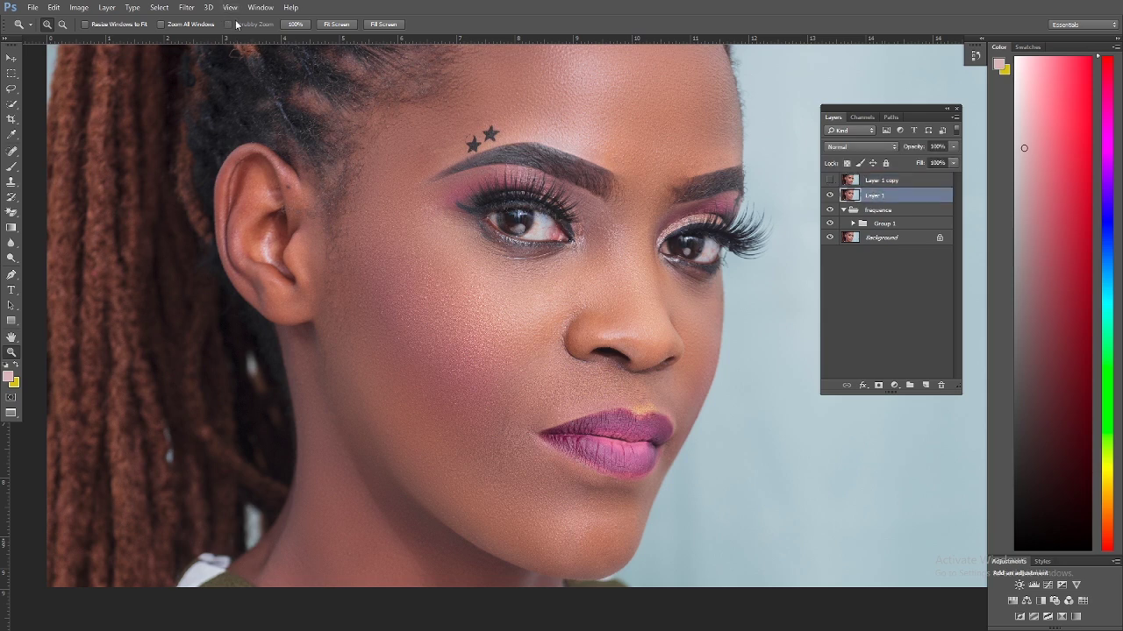
click(187, 8)
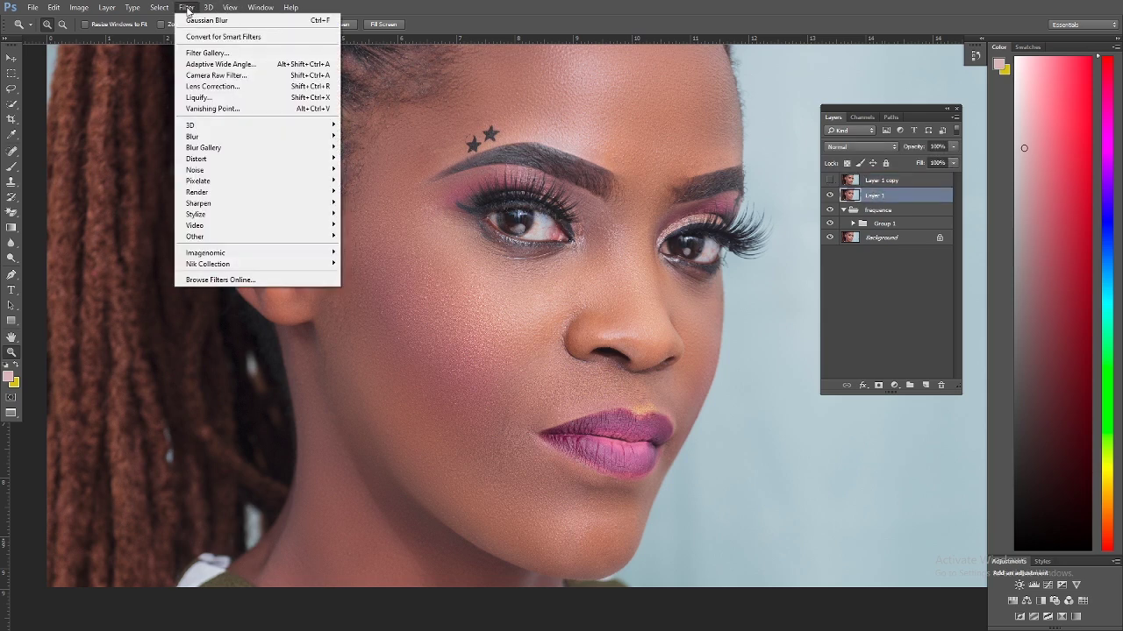
mouse_move(214, 140)
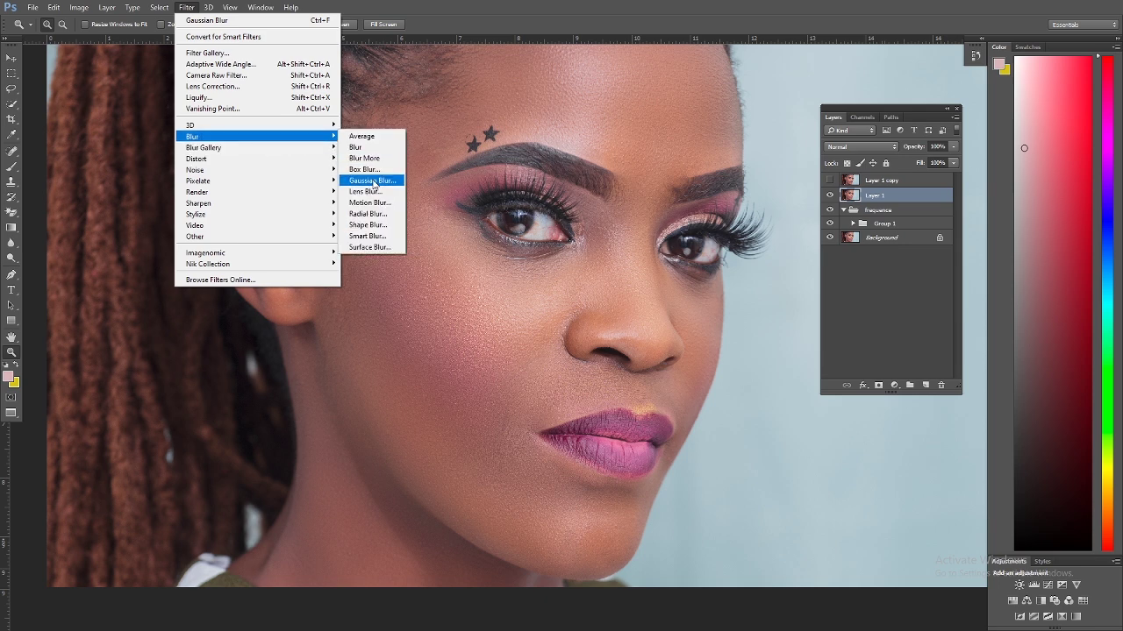
click(369, 248)
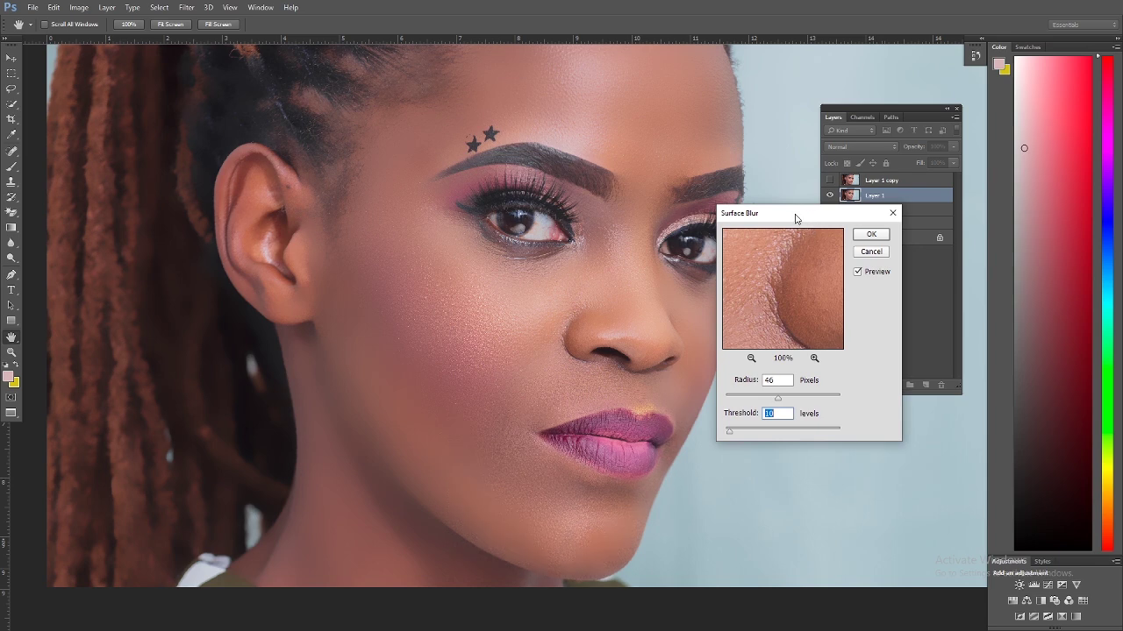
drag(795, 219, 307, 107)
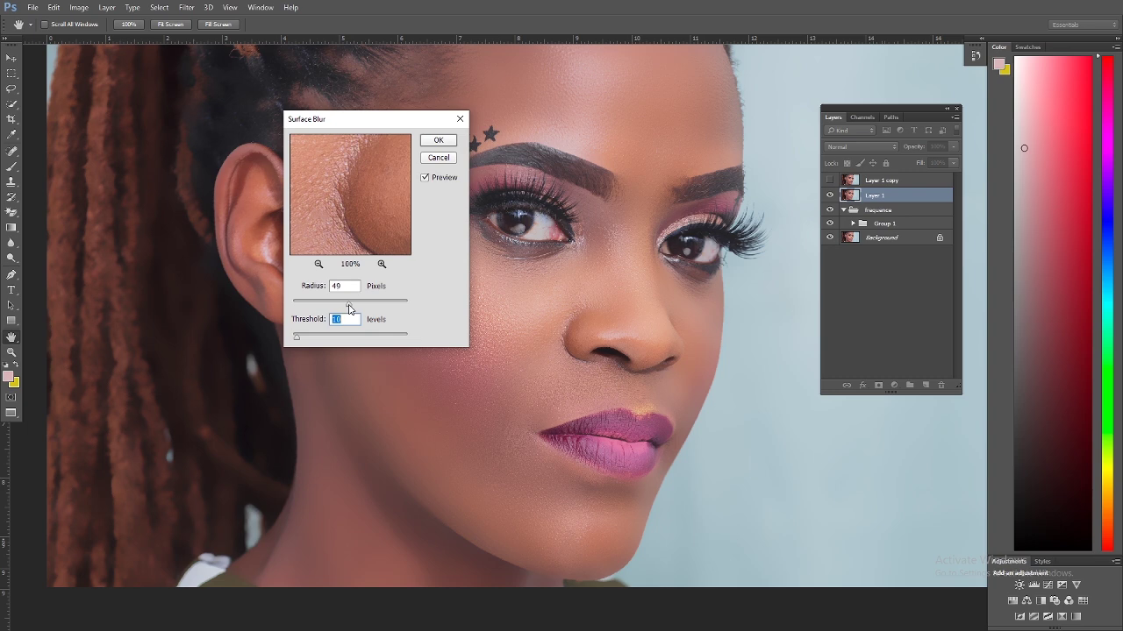
drag(349, 308, 360, 308)
drag(392, 122, 711, 133)
mouse_move(616, 349)
mouse_down()
mouse_move(625, 351)
mouse_move(600, 350)
mouse_move(724, 354)
mouse_move(596, 353)
mouse_move(612, 347)
mouse_up()
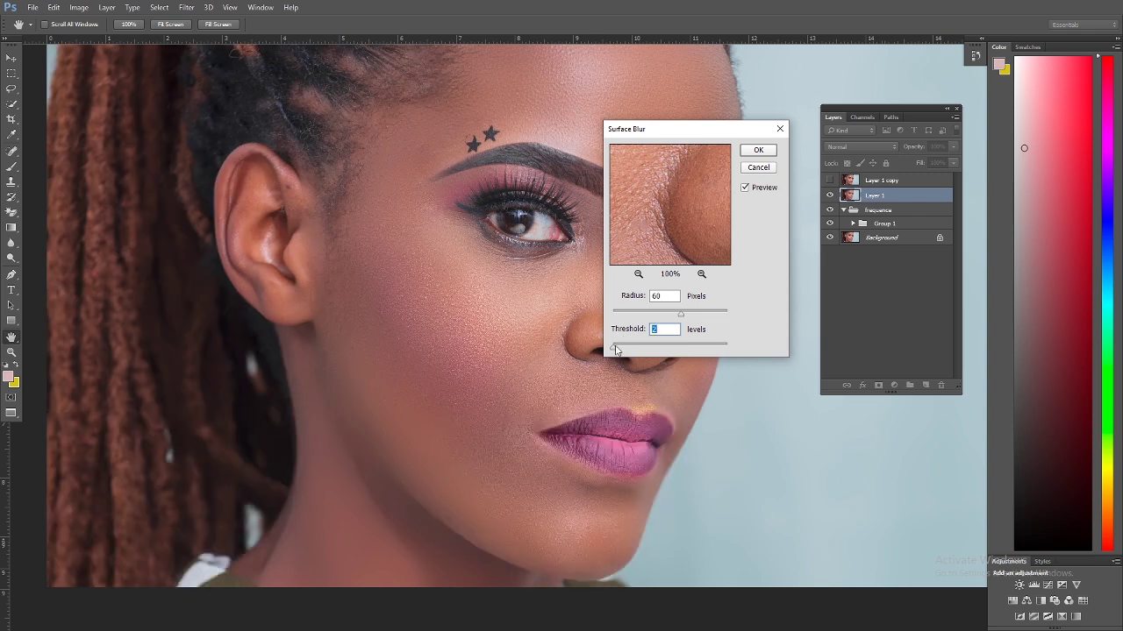
mouse_move(615, 352)
mouse_down()
mouse_move(641, 354)
mouse_move(619, 351)
mouse_up()
click(759, 150)
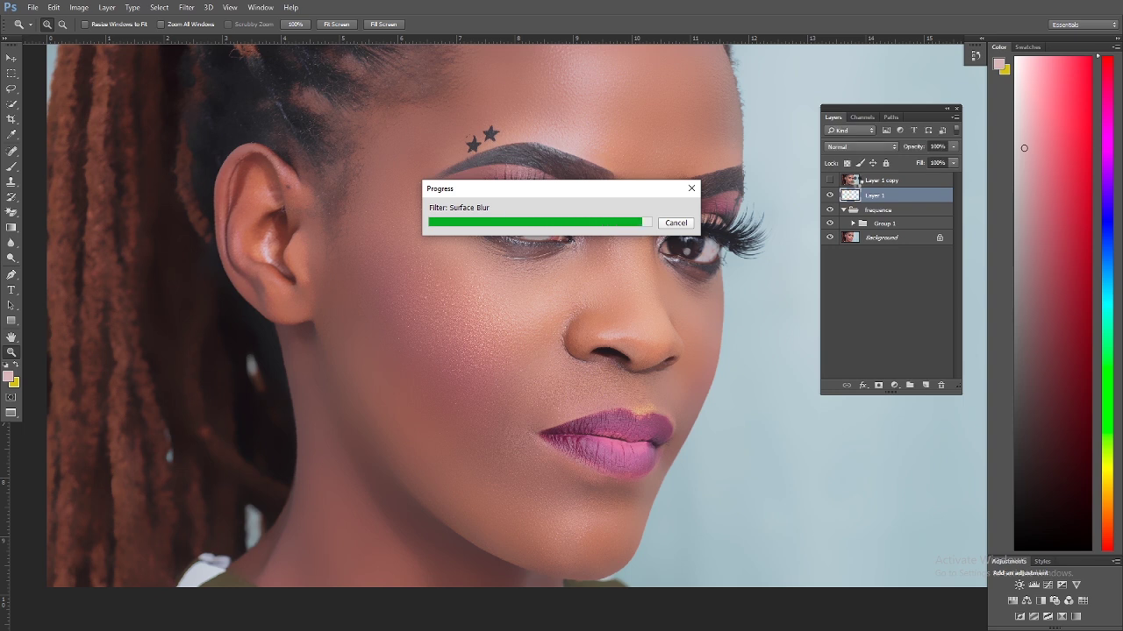
Show the unblurred copy again, rename the blurred layer low and name the copy above it high.
click(831, 181)
click(902, 181)
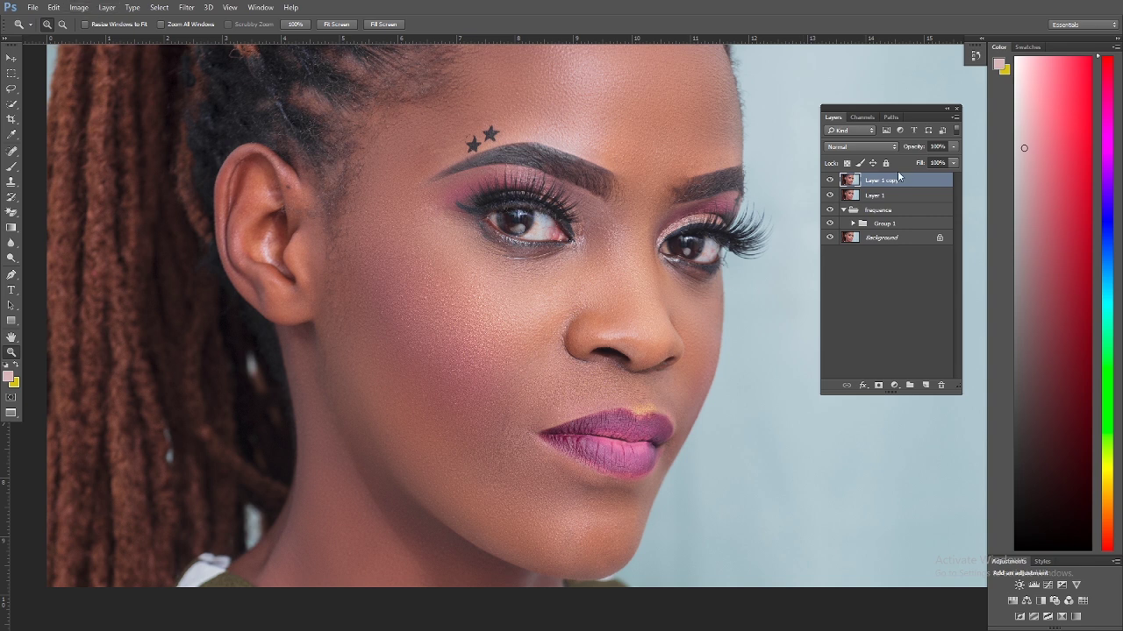
double_click(880, 195)
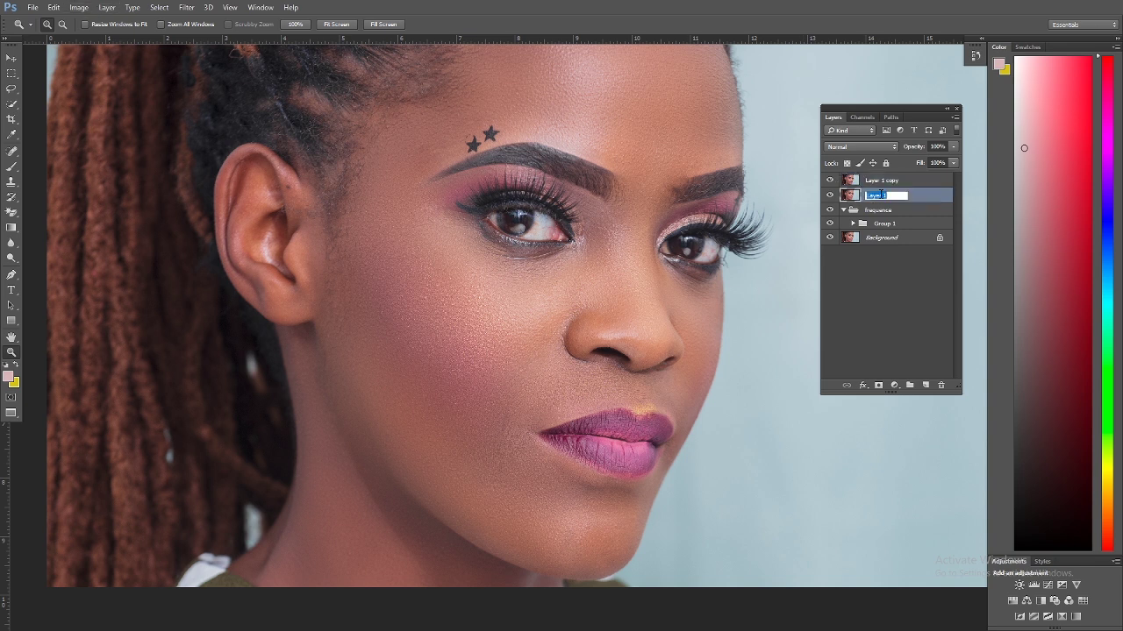
key(BackSpace)
text(low)
key(Return)
double_click(883, 180)
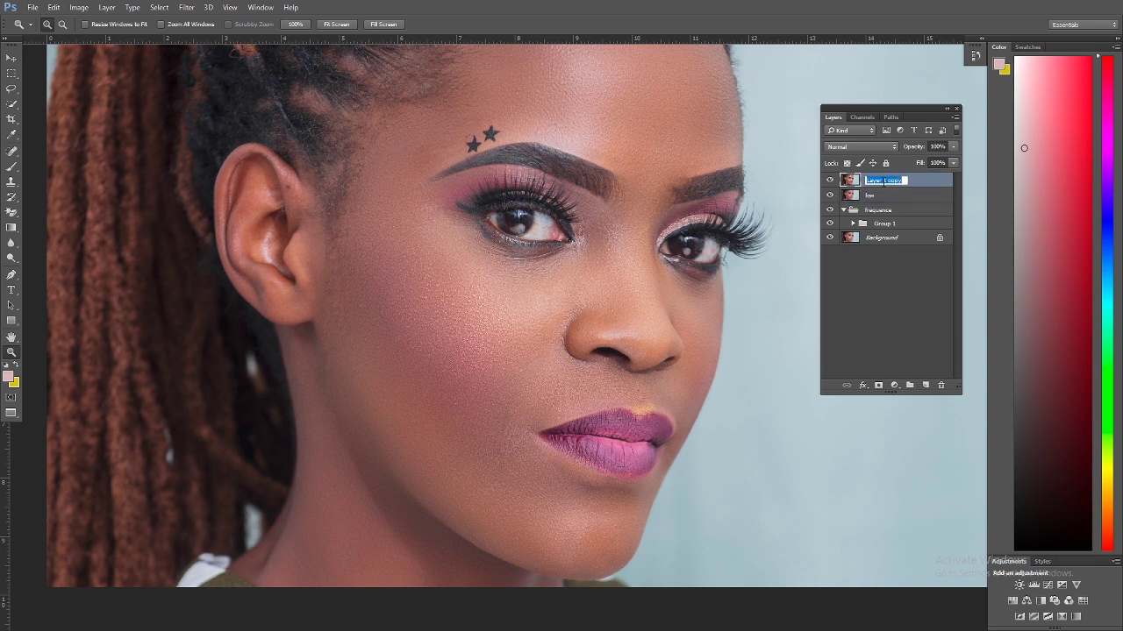
text(high)
key(Return)
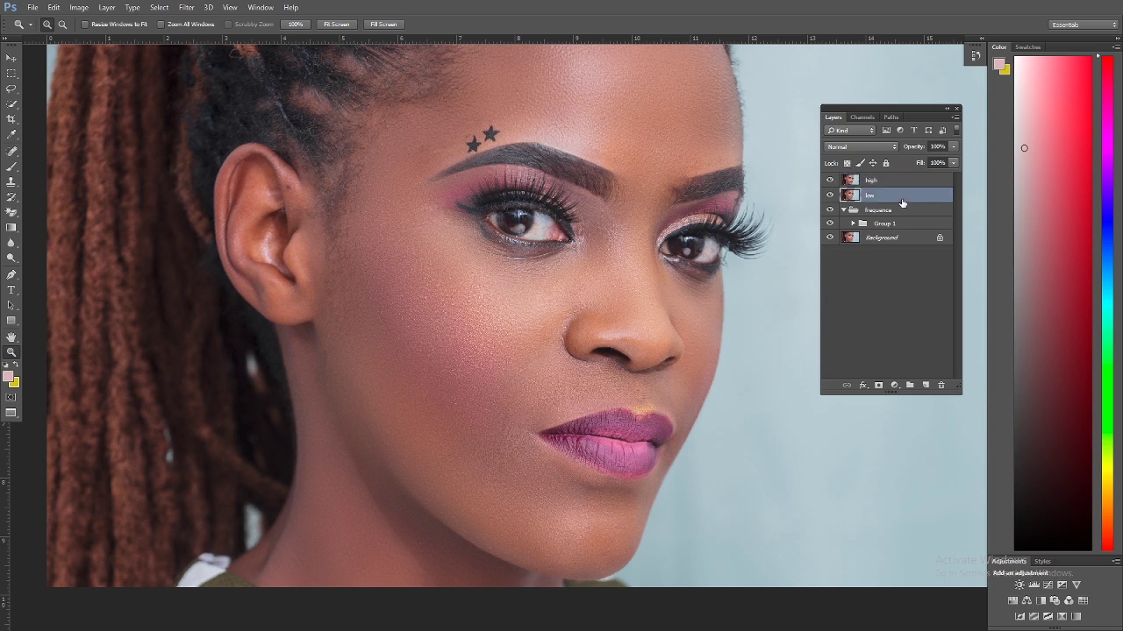
Apply the low layer to high using Subtract with scale 2 and offset 128, and set high's blending mode to Linear Light.
click(79, 7)
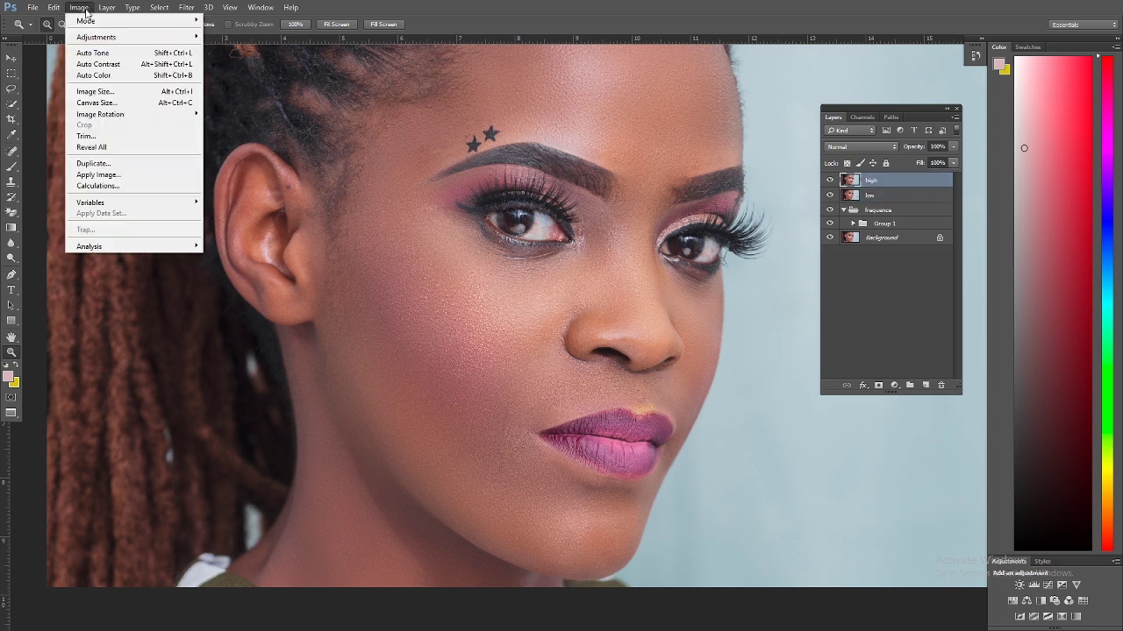
click(127, 176)
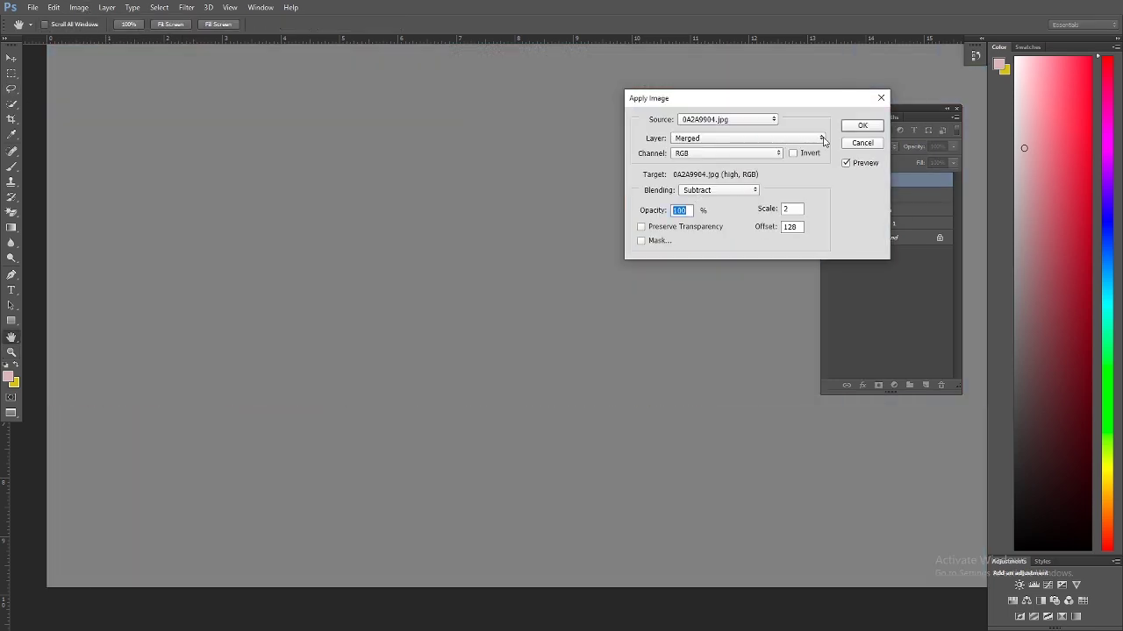
click(822, 140)
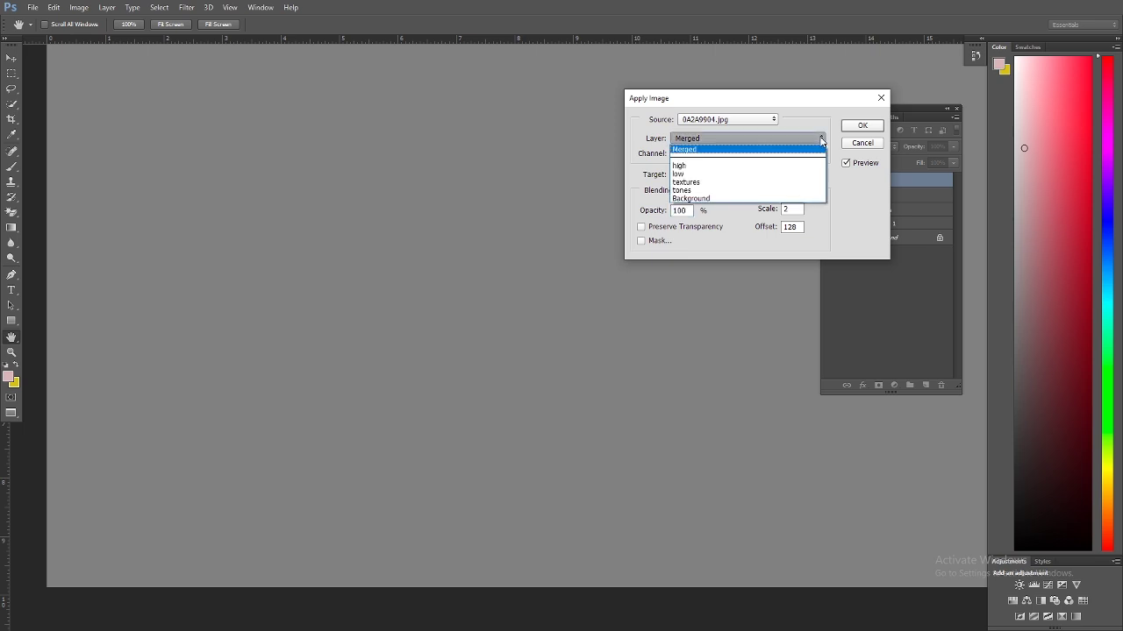
click(712, 175)
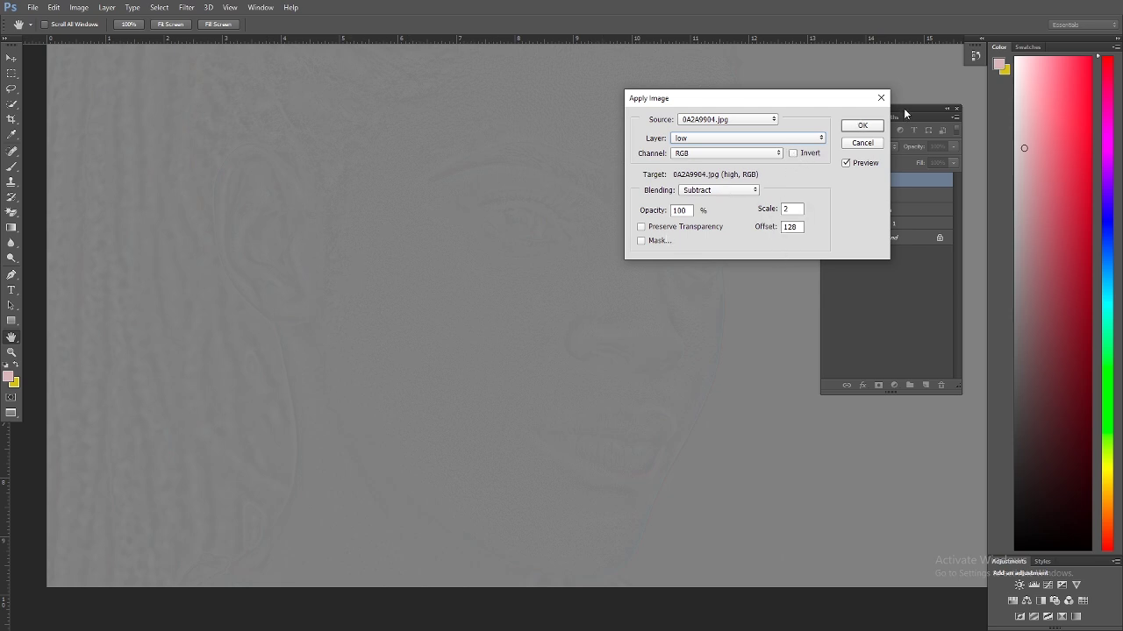
click(862, 126)
click(895, 147)
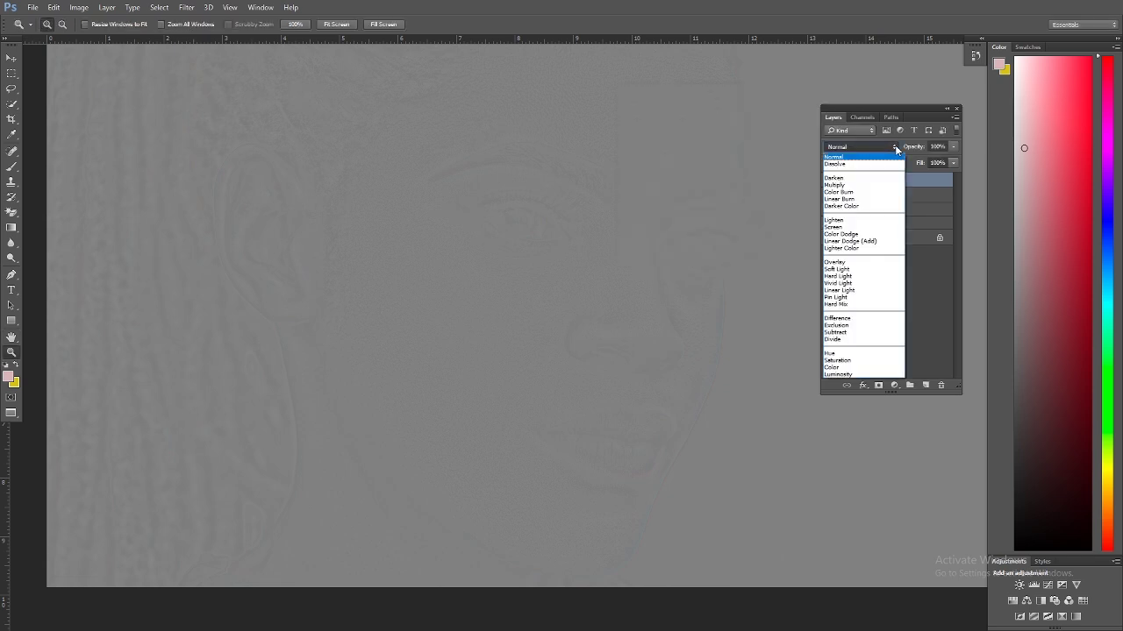
click(842, 289)
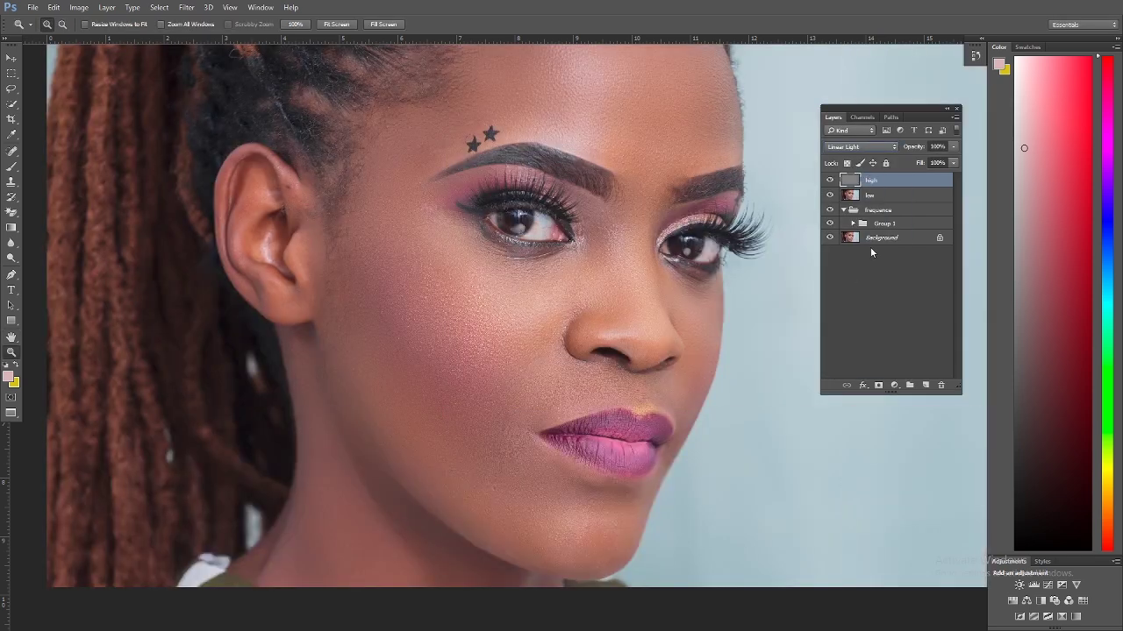
Lower the low layer's opacity to 0%.
click(896, 196)
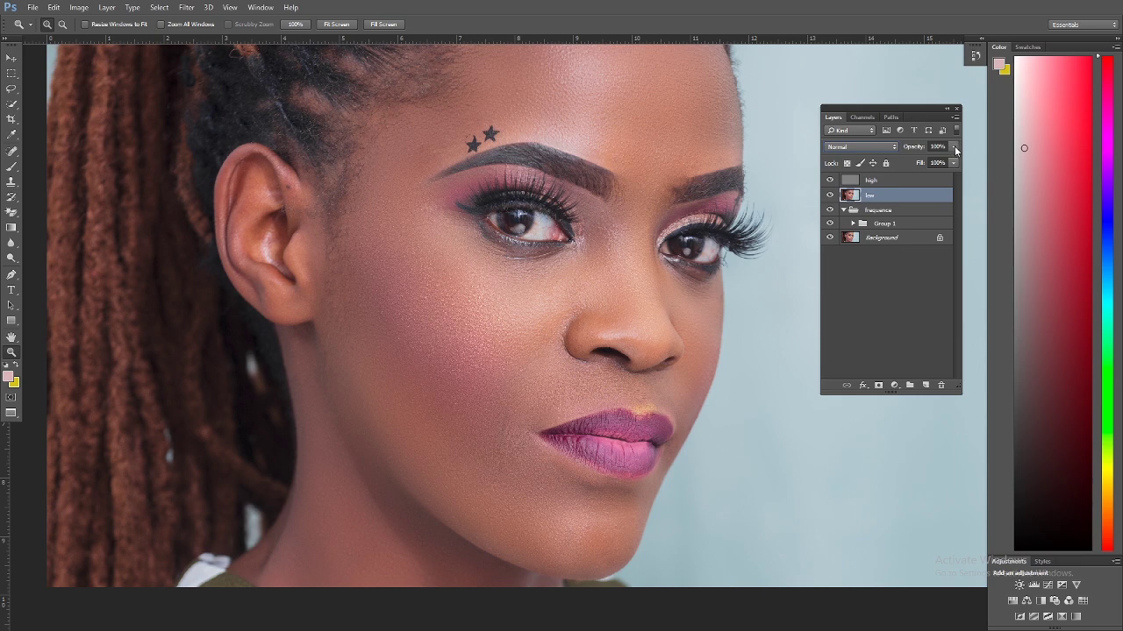
click(955, 147)
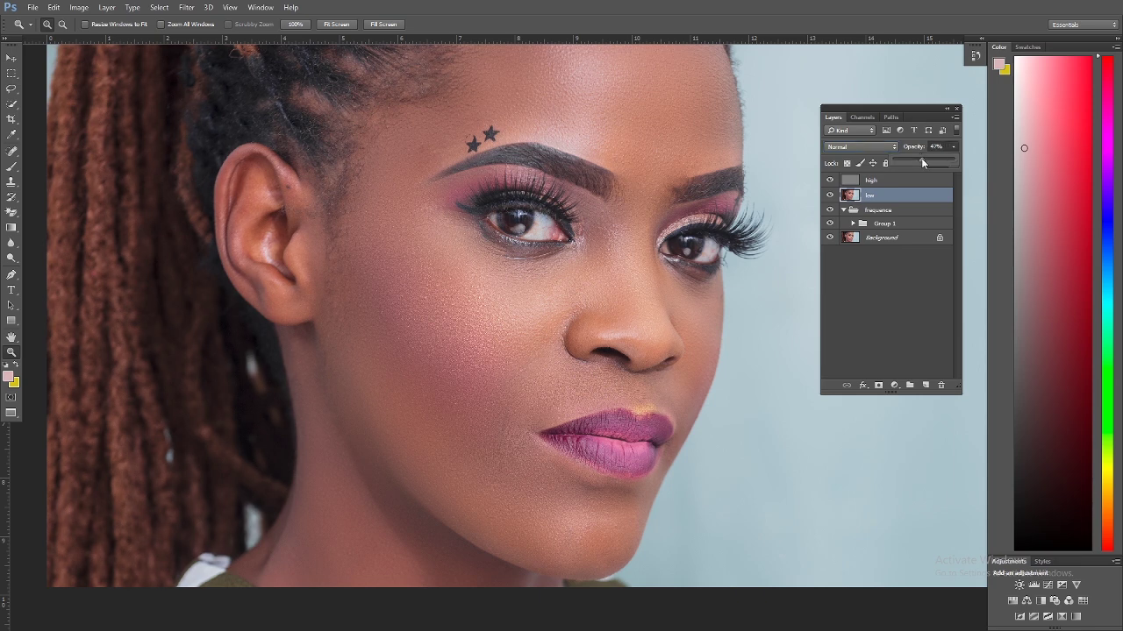
drag(915, 163, 891, 163)
alt+click(513, 320)
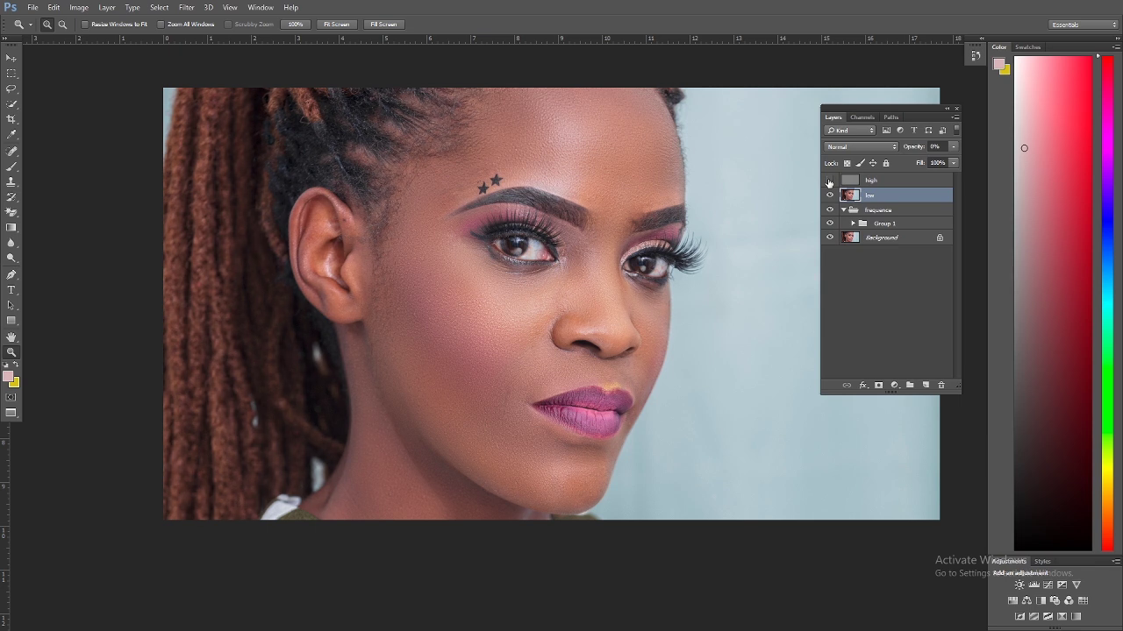
Group the high and low layers and name the group textures contours.
click(903, 180)
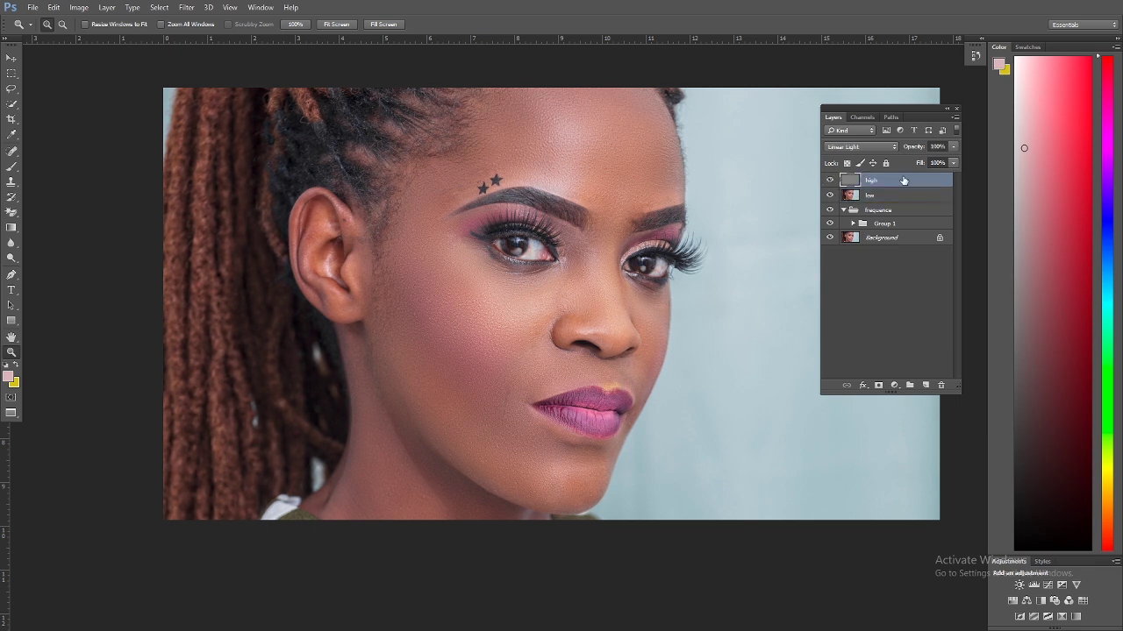
drag(903, 180, 910, 385)
shift+click(899, 200)
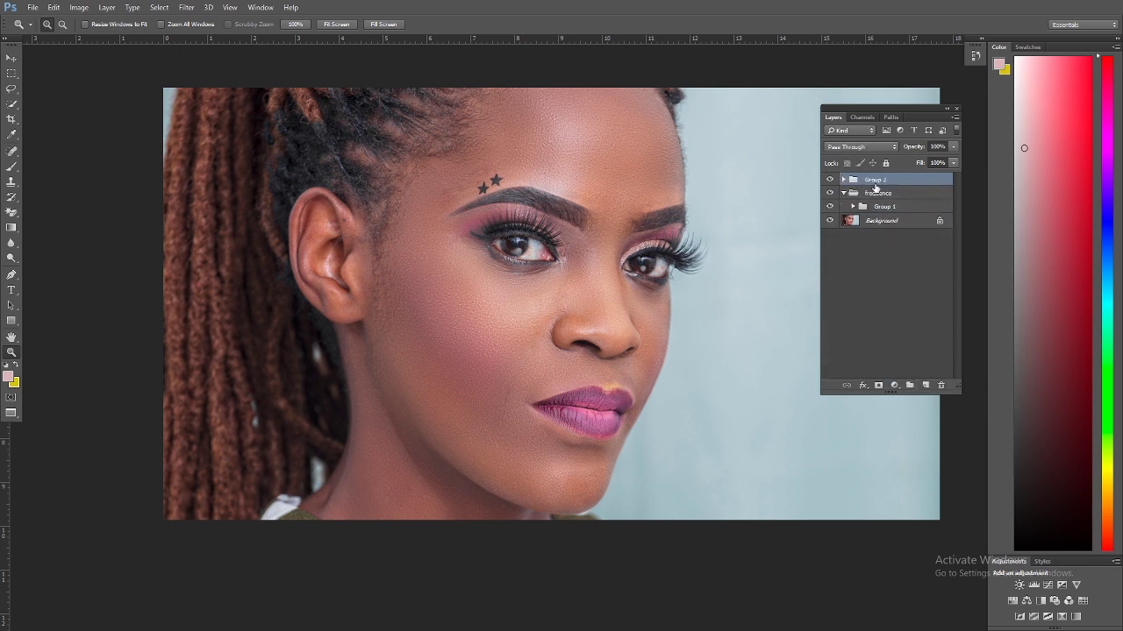
double_click(876, 179)
text(fr)
text(xtures a)
text(rs)
click(926, 184)
Add a layer mask to the textures contours group and invert it to black.
click(877, 386)
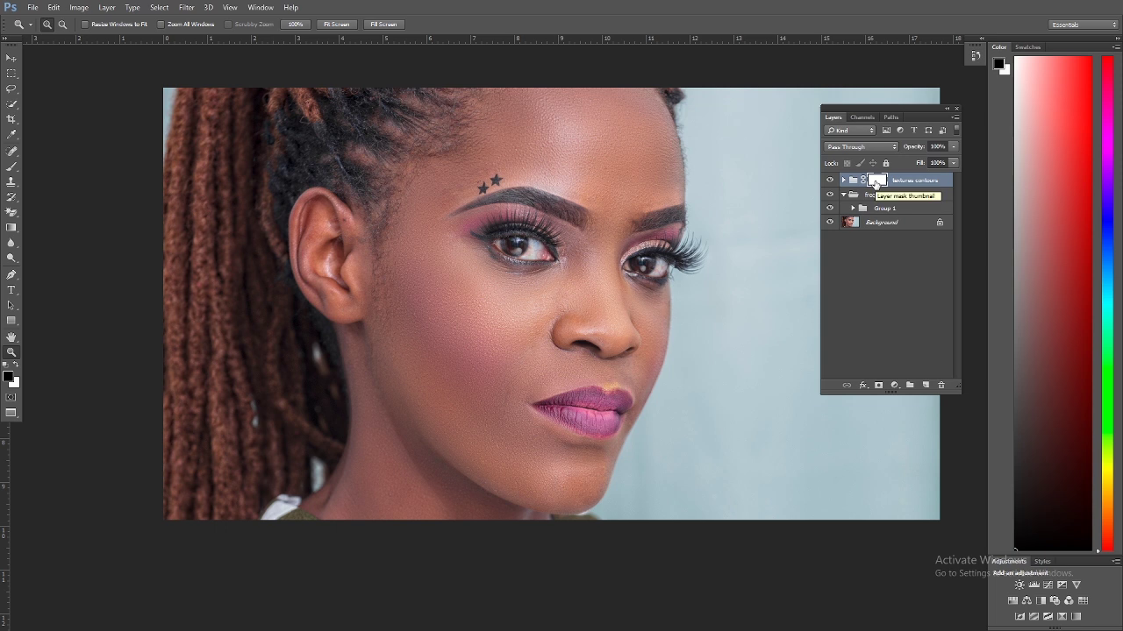
key(ctrl+i)
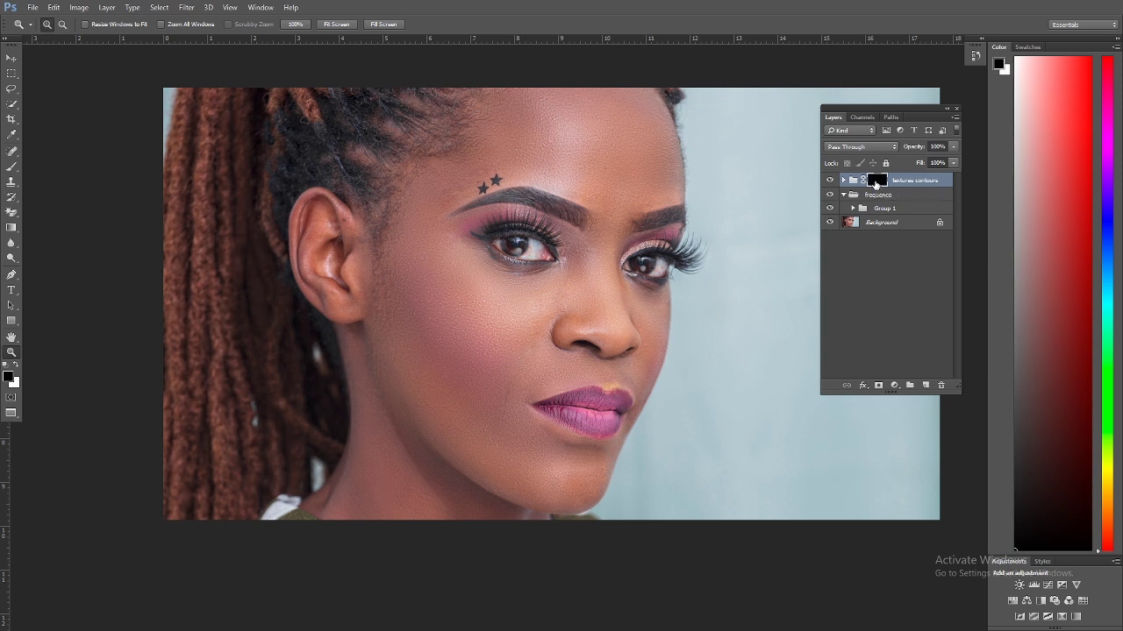
Paint white on the group's mask over the cheek with a soft 498 px brush at 10% hardness.
click(11, 166)
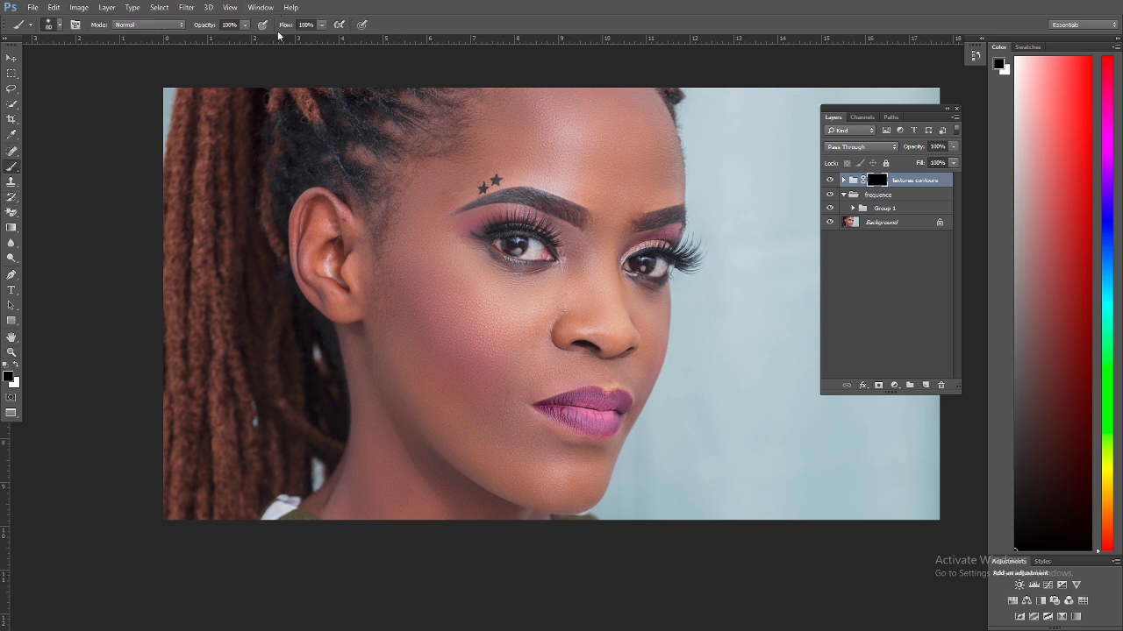
right_click(506, 311)
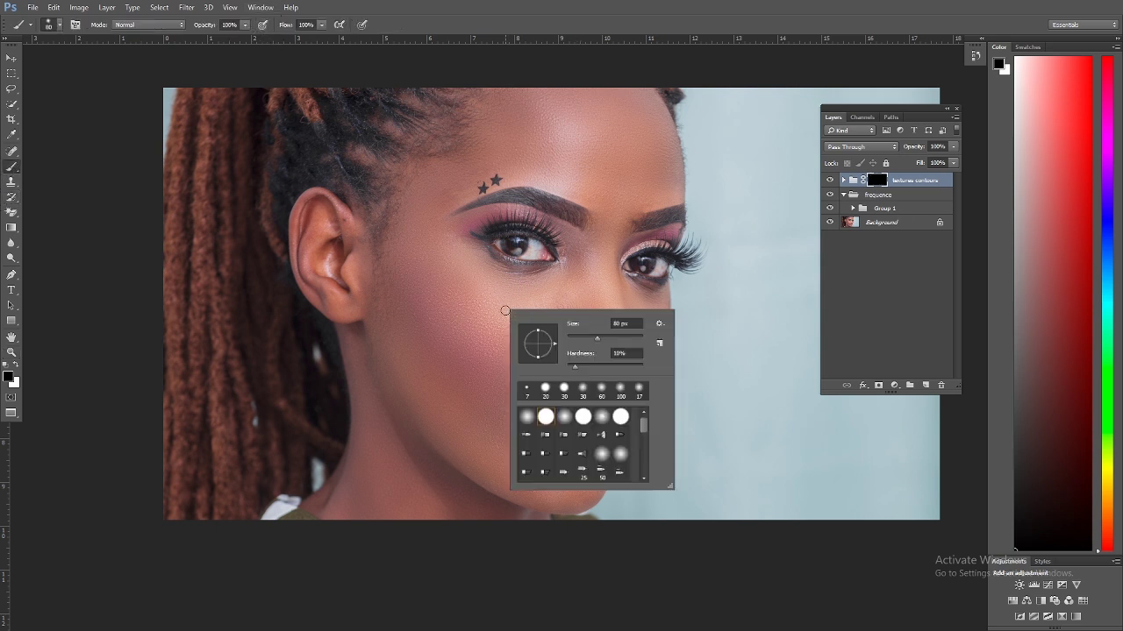
drag(619, 342, 629, 340)
click(16, 366)
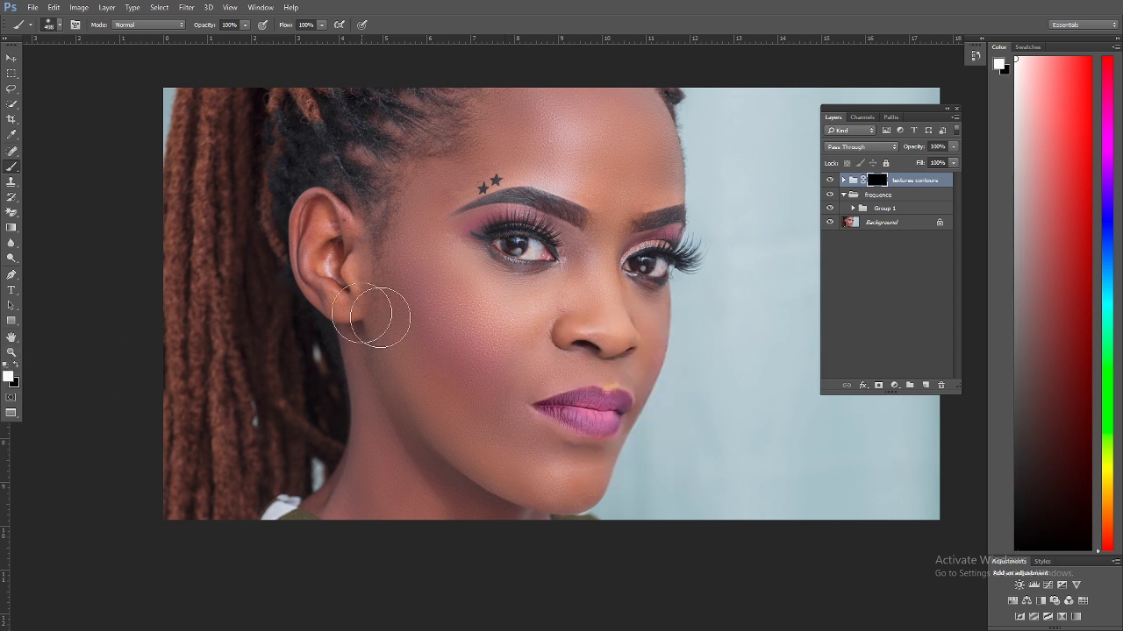
click(875, 182)
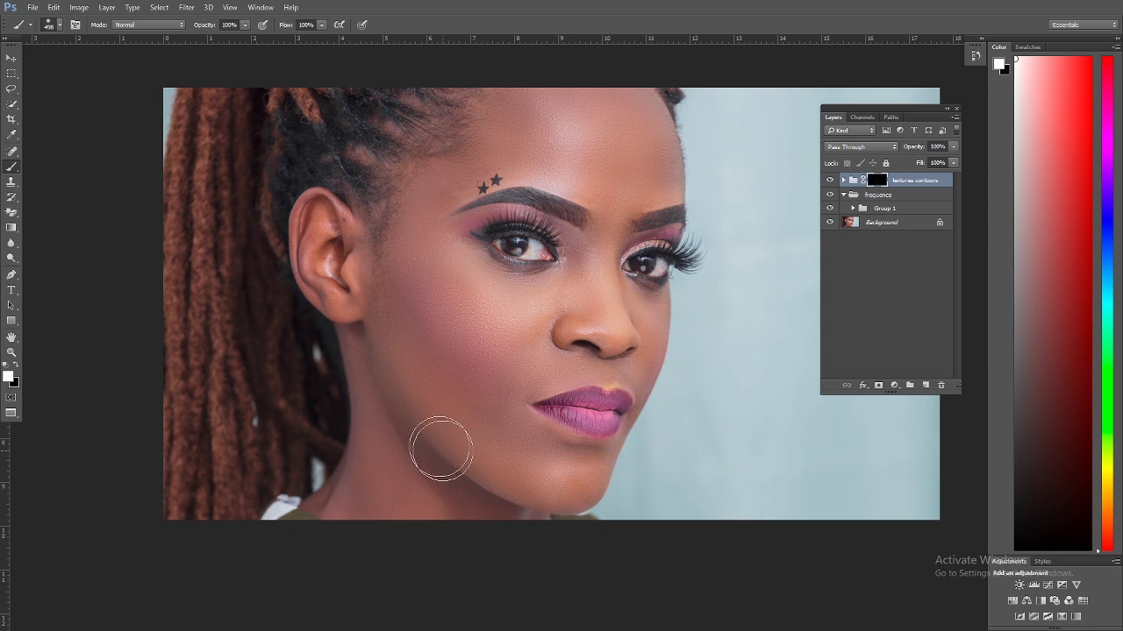
mouse_move(408, 246)
mouse_down()
mouse_move(484, 353)
mouse_move(437, 277)
mouse_move(493, 338)
mouse_move(466, 303)
mouse_move(525, 320)
mouse_move(429, 288)
mouse_up()
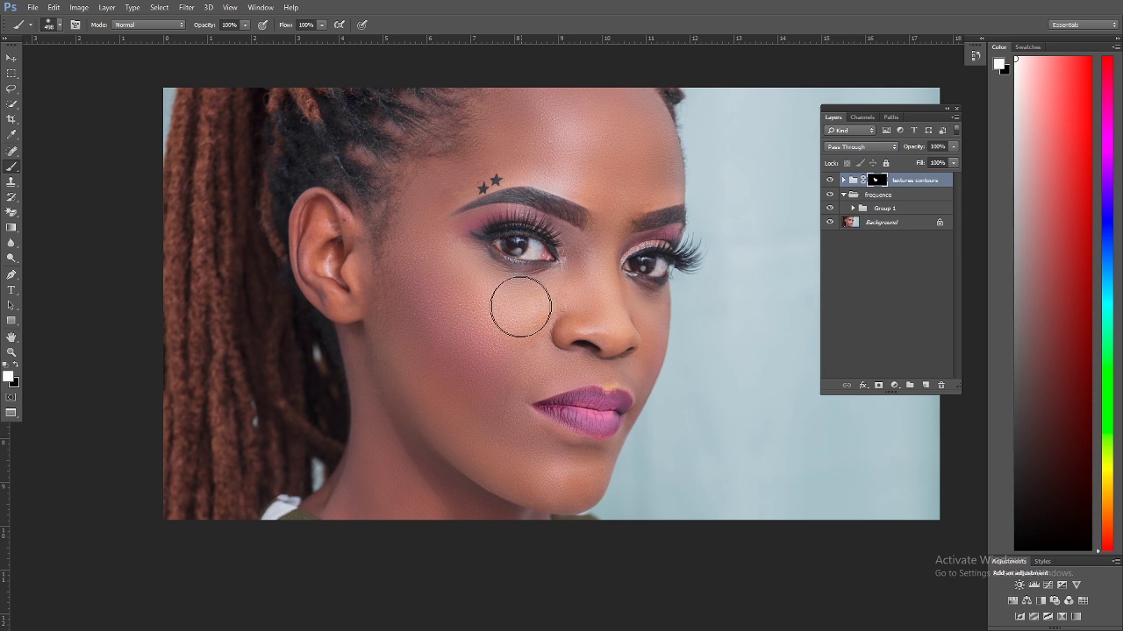
Paint white on the textures contours mask over the nose, the far cheek and the skin beside the mouth with a 266 px brush.
right_click(497, 325)
drag(614, 362, 606, 361)
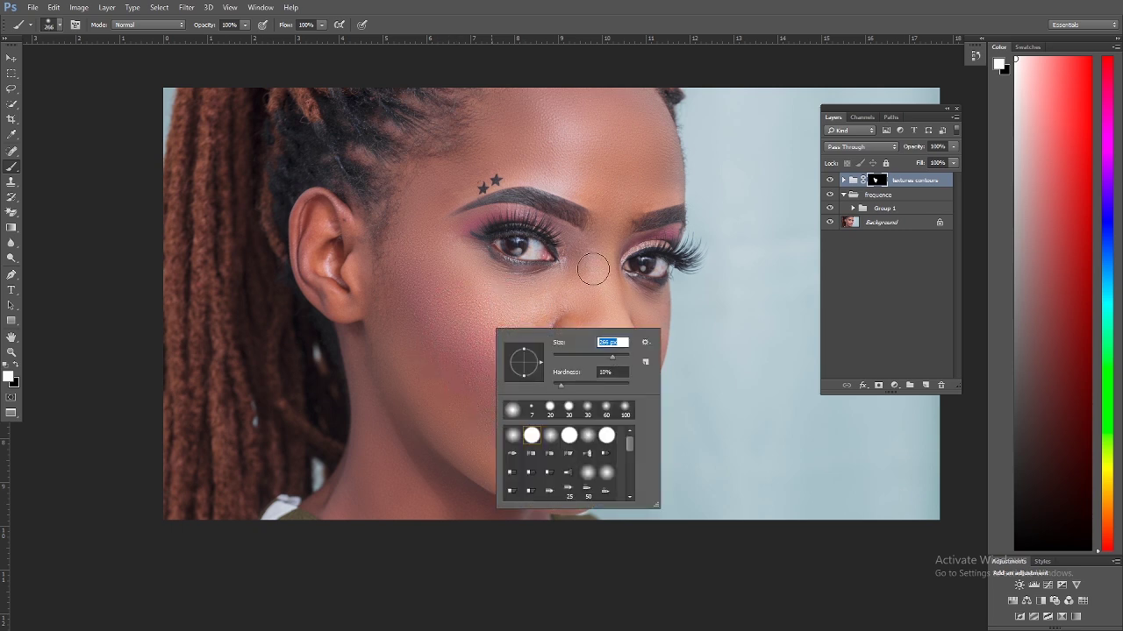
click(597, 281)
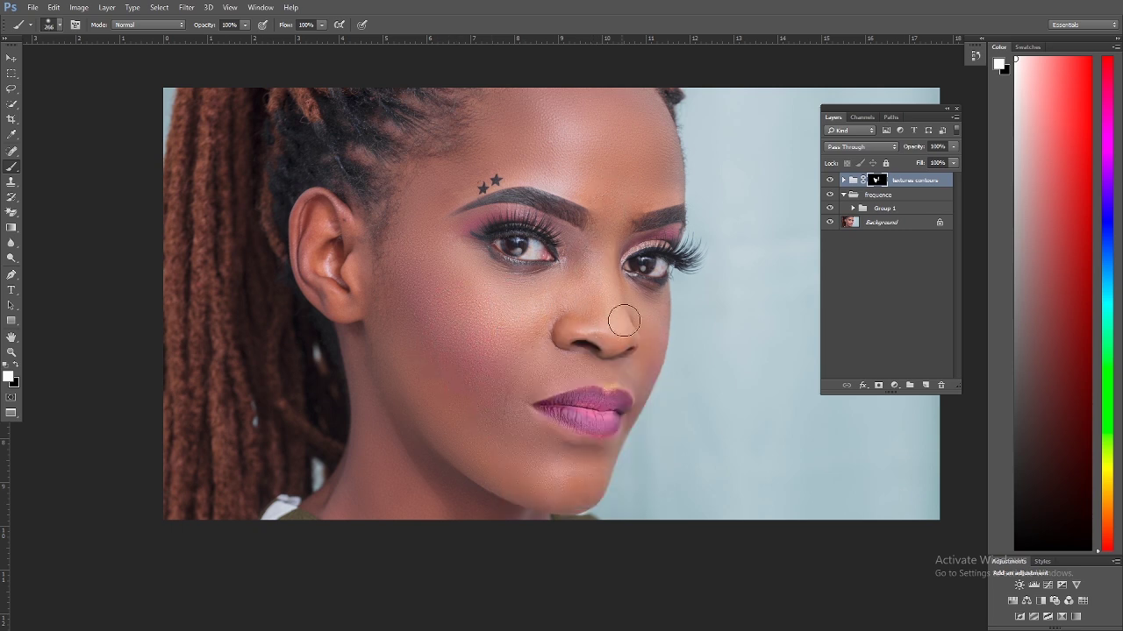
mouse_move(621, 319)
mouse_down()
mouse_move(663, 321)
mouse_move(646, 325)
mouse_move(645, 367)
mouse_up()
mouse_move(465, 420)
mouse_down()
mouse_move(514, 458)
mouse_move(571, 476)
mouse_move(473, 428)
mouse_move(413, 356)
mouse_move(506, 456)
mouse_move(570, 479)
mouse_move(517, 440)
mouse_move(501, 399)
mouse_move(571, 374)
mouse_move(527, 367)
mouse_up()
Enlarge the brush to 390 px and paint white on the textures contours mask over the forehead and lower cheek.
drag(520, 133, 496, 224)
right_click(521, 193)
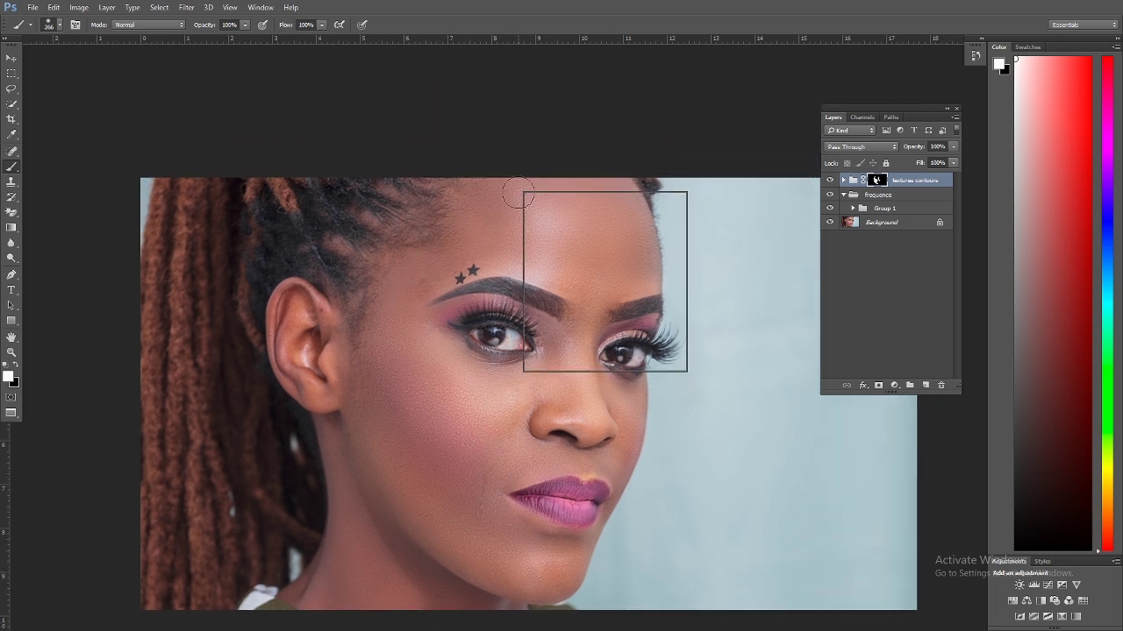
drag(618, 226, 649, 225)
key(Return)
mouse_move(528, 234)
mouse_down()
mouse_move(571, 235)
mouse_move(486, 246)
mouse_move(456, 235)
mouse_move(540, 233)
mouse_move(533, 245)
mouse_move(601, 265)
mouse_move(610, 254)
mouse_move(548, 171)
mouse_move(504, 178)
mouse_move(550, 225)
mouse_move(589, 191)
mouse_move(592, 285)
mouse_up()
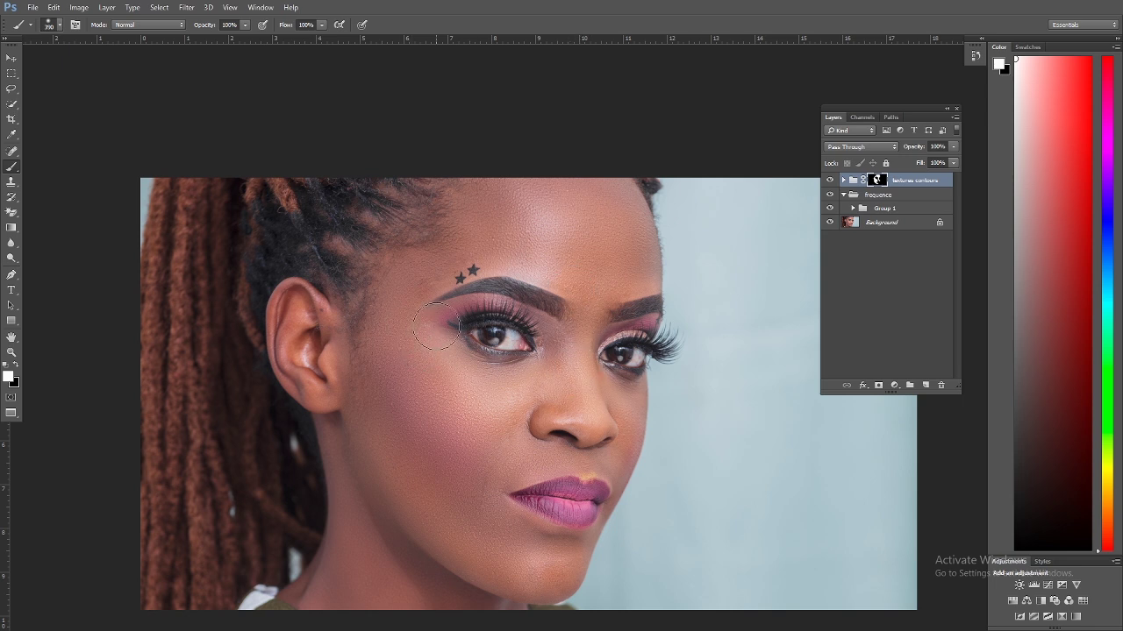
drag(476, 512, 515, 409)
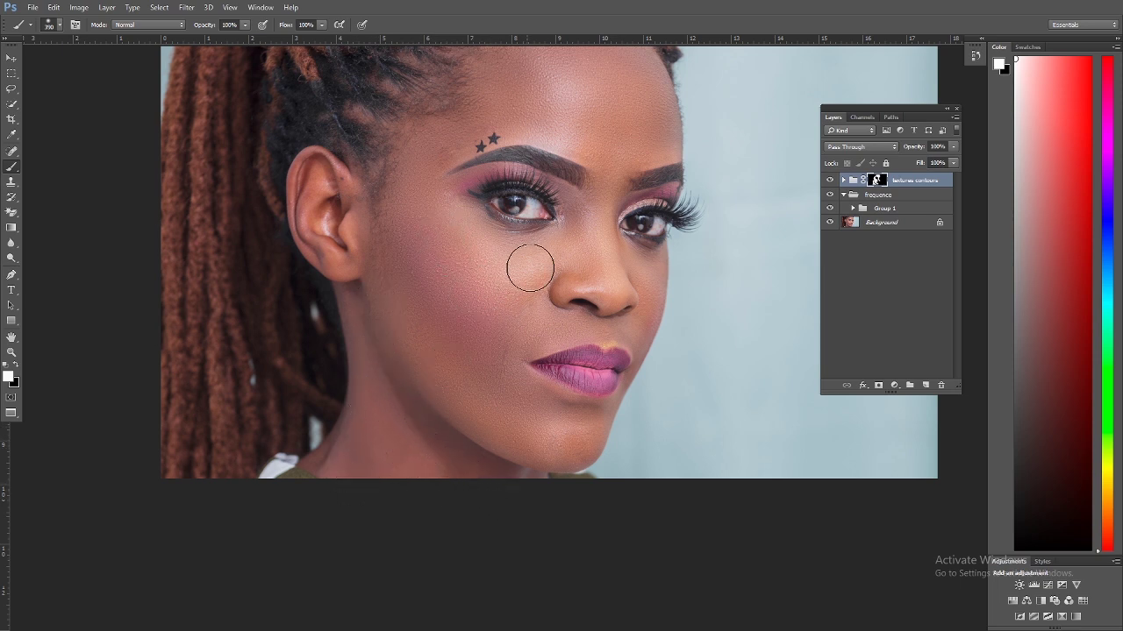
Lower the textures contours group's opacity to 50% and toggle its visibility to compare the skin texture.
scroll(526, 201, up, 4)
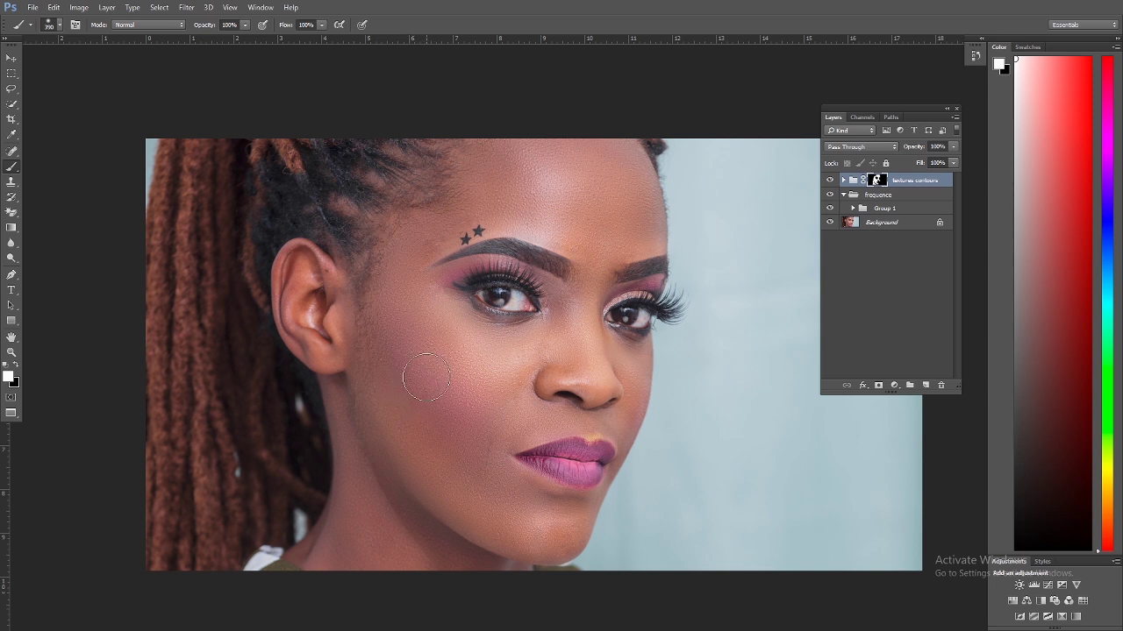
click(954, 146)
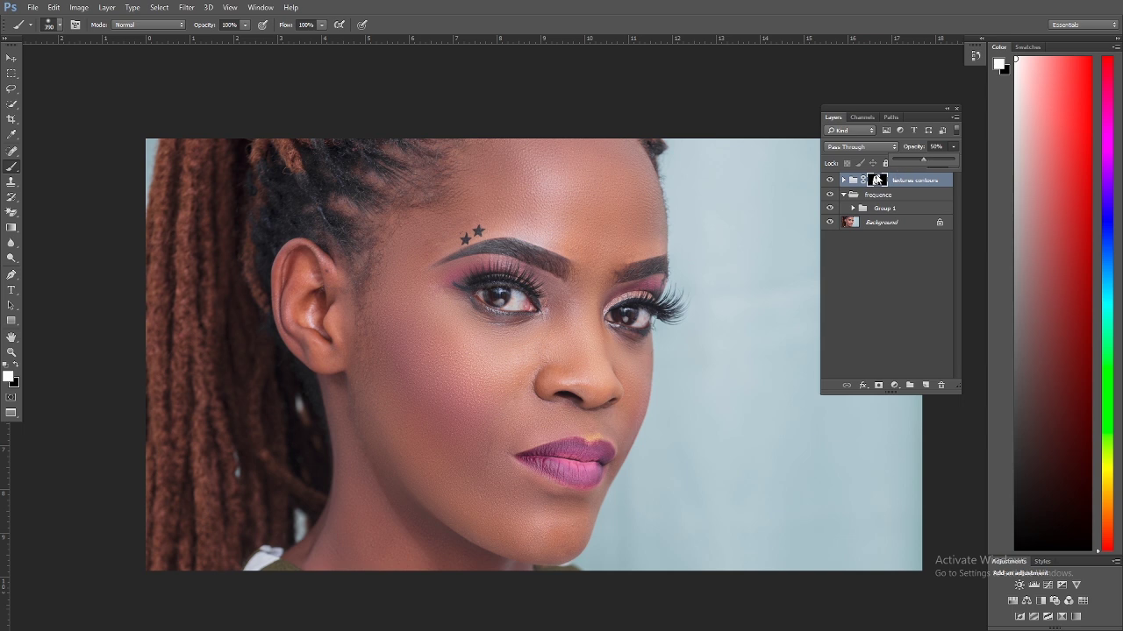
click(831, 181)
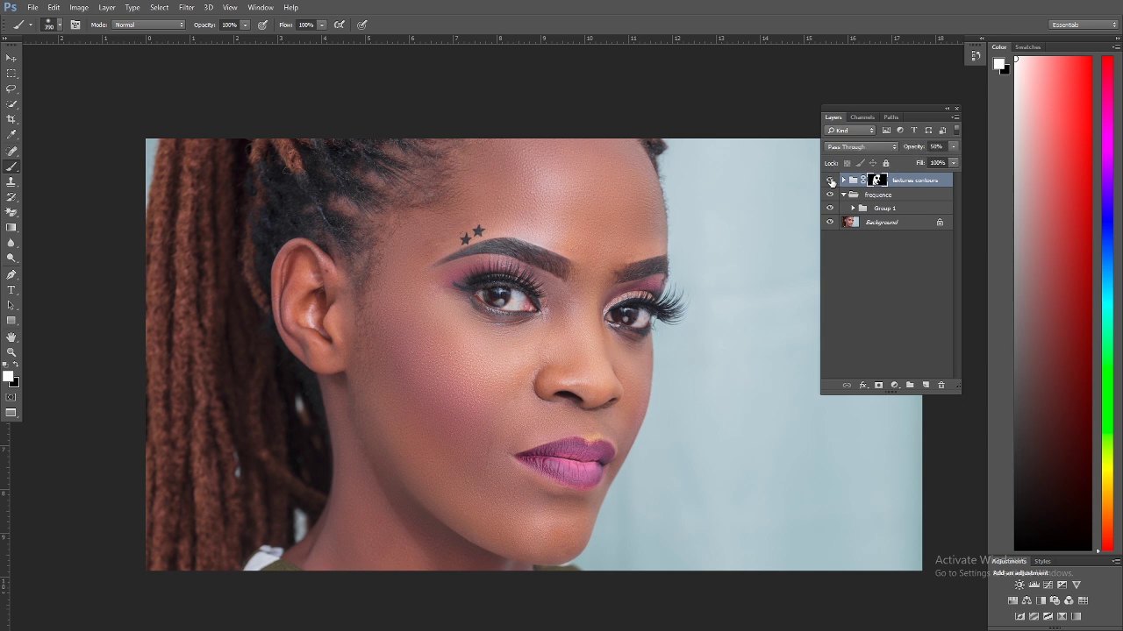